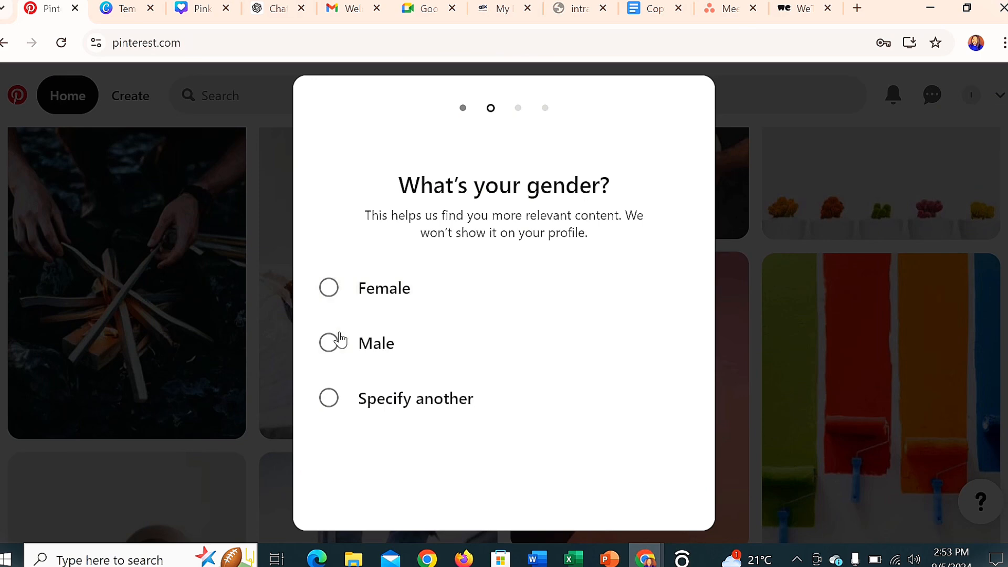
# Step: Choose Male as the gender and accept English (US) as the language and Kenya as the country
pyautogui.click(334, 347)
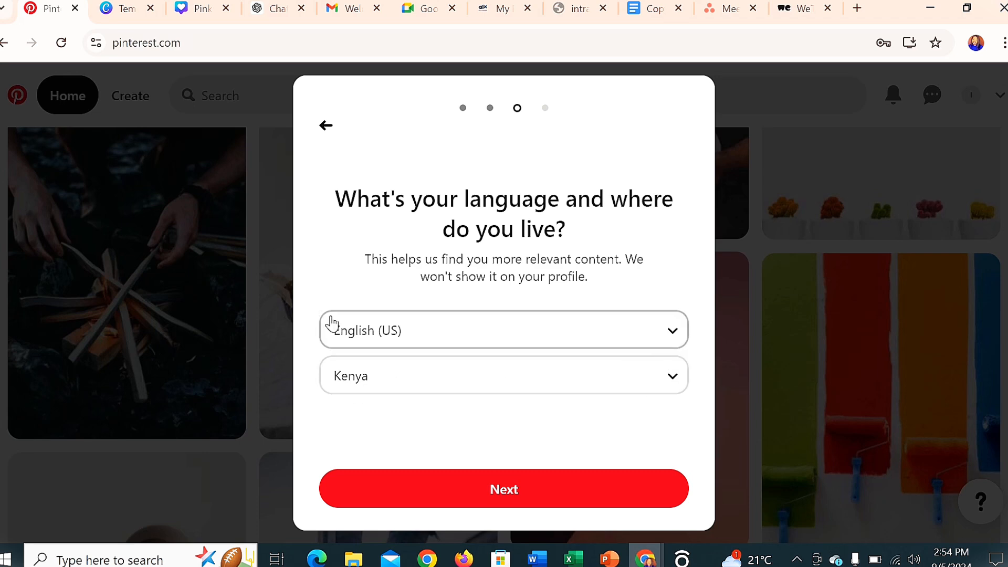
pyautogui.click(520, 491)
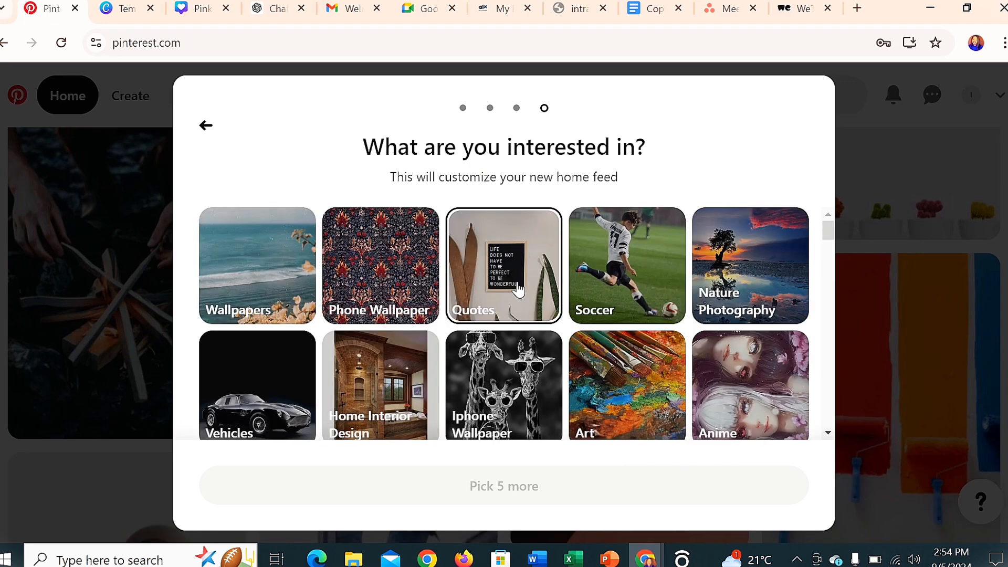
# Step: Pick five interests, including Jordan, NBA and Lion, and continue to the home feed
pyautogui.scroll(-2, 472, 301)
pyautogui.scroll(2, 473, 301)
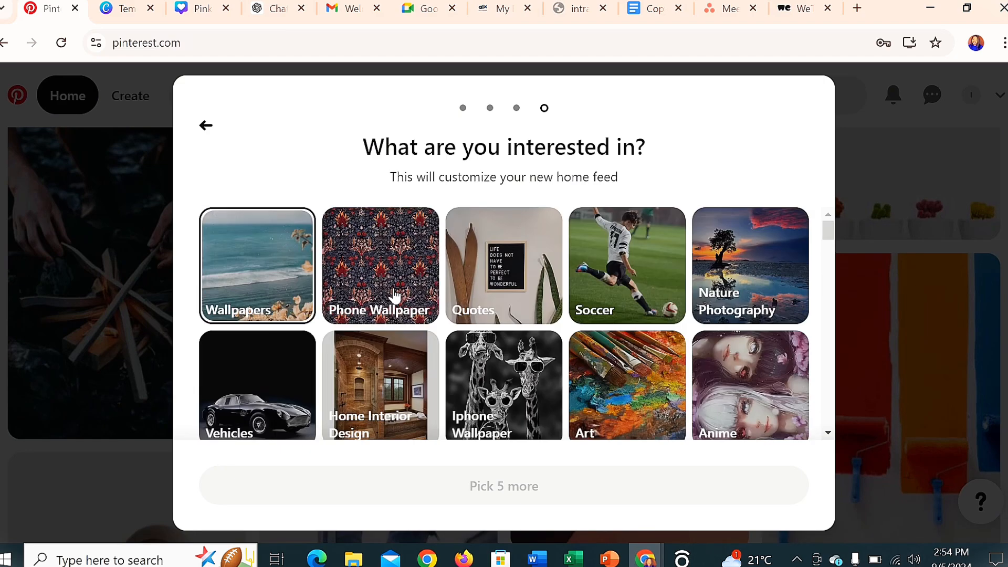
pyautogui.scroll(-3, 580, 294)
pyautogui.click(257, 246)
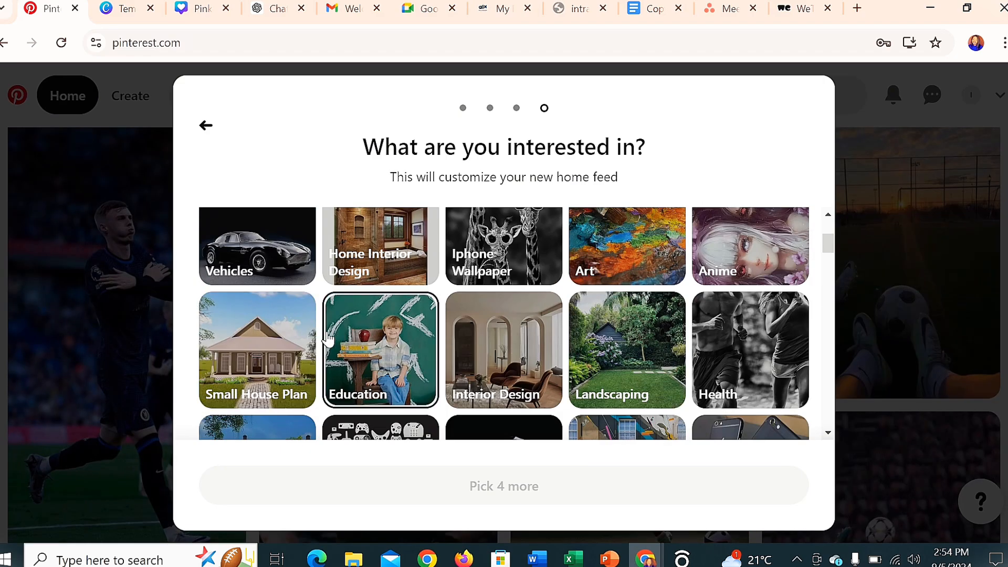
pyautogui.click(380, 349)
pyautogui.scroll(-3, 501, 331)
pyautogui.click(503, 294)
pyautogui.scroll(-5, 504, 294)
pyautogui.scroll(5, 514, 310)
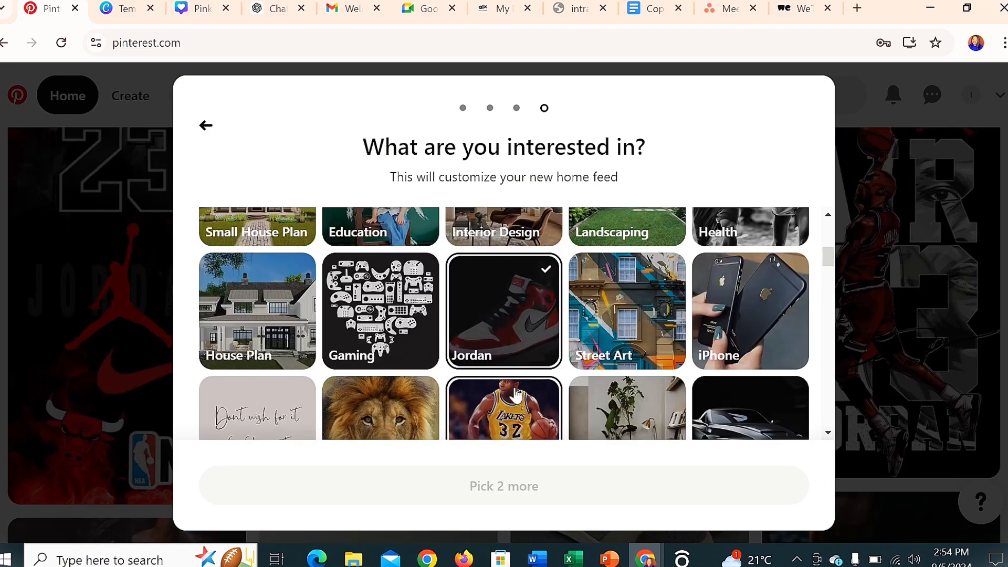
pyautogui.scroll(-1, 480, 377)
pyautogui.click(481, 377)
pyautogui.scroll(-3, 481, 376)
pyautogui.click(381, 228)
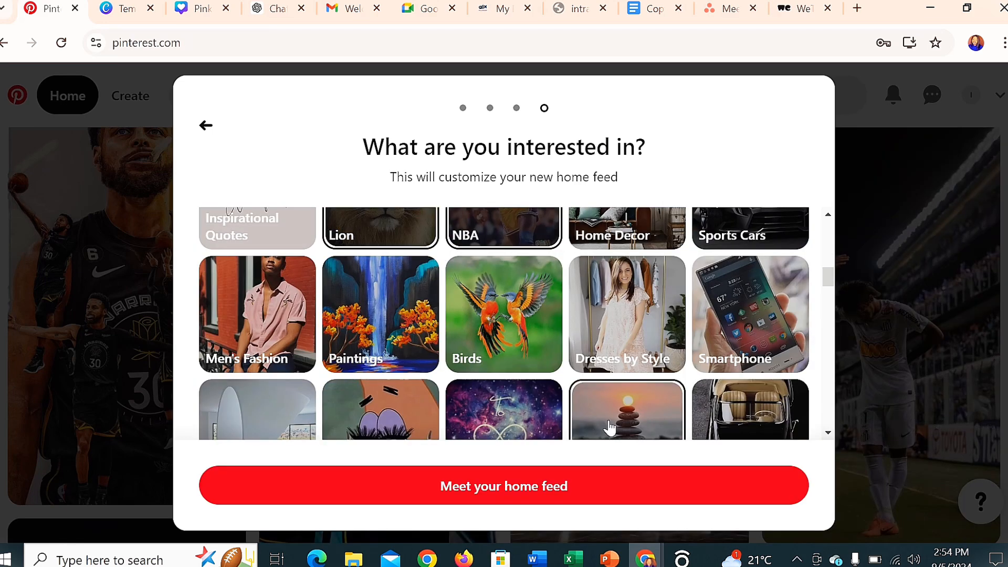
pyautogui.click(514, 493)
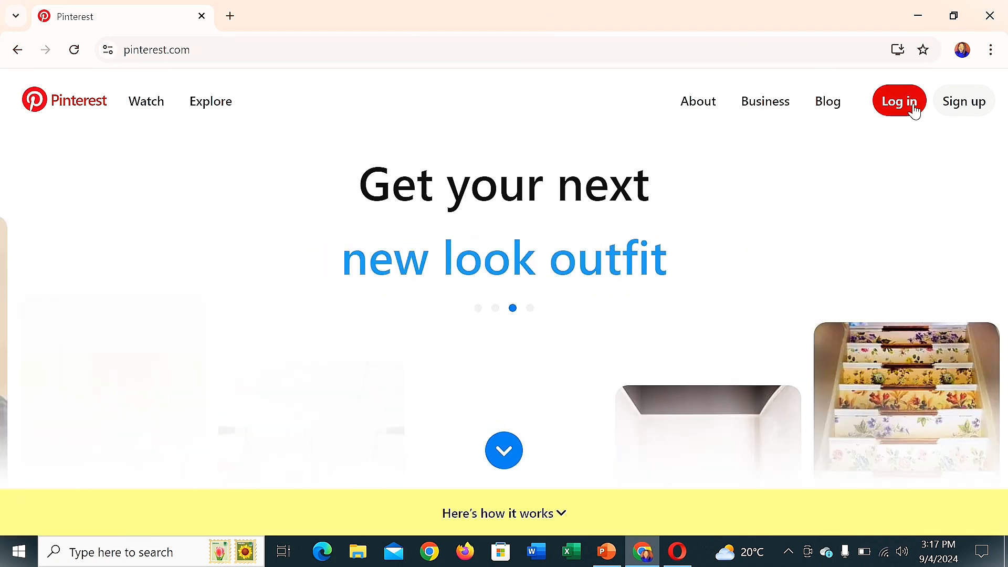
# Step: Log in to Pinterest by continuing with the first listed Google account
pyautogui.click(911, 106)
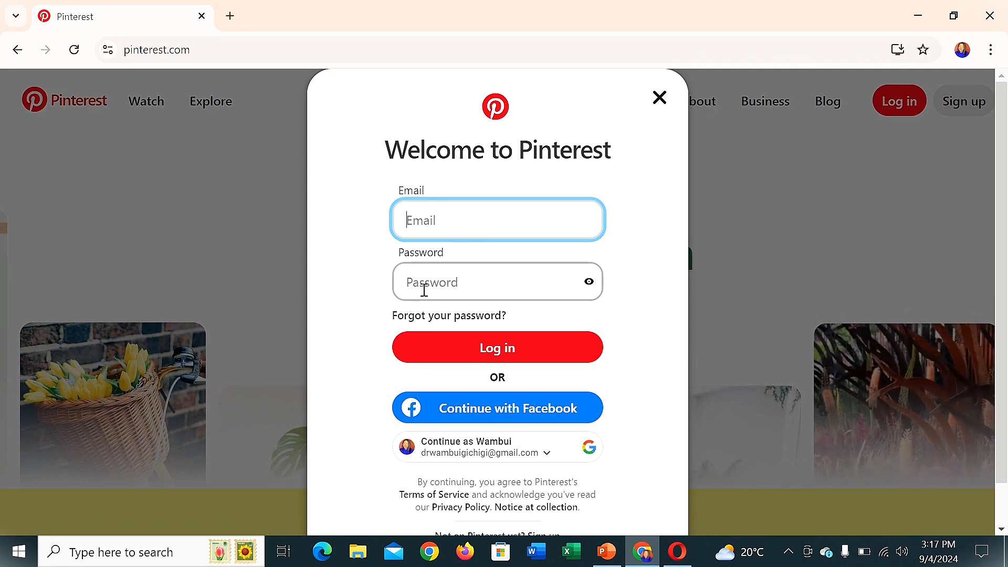
pyautogui.click(493, 285)
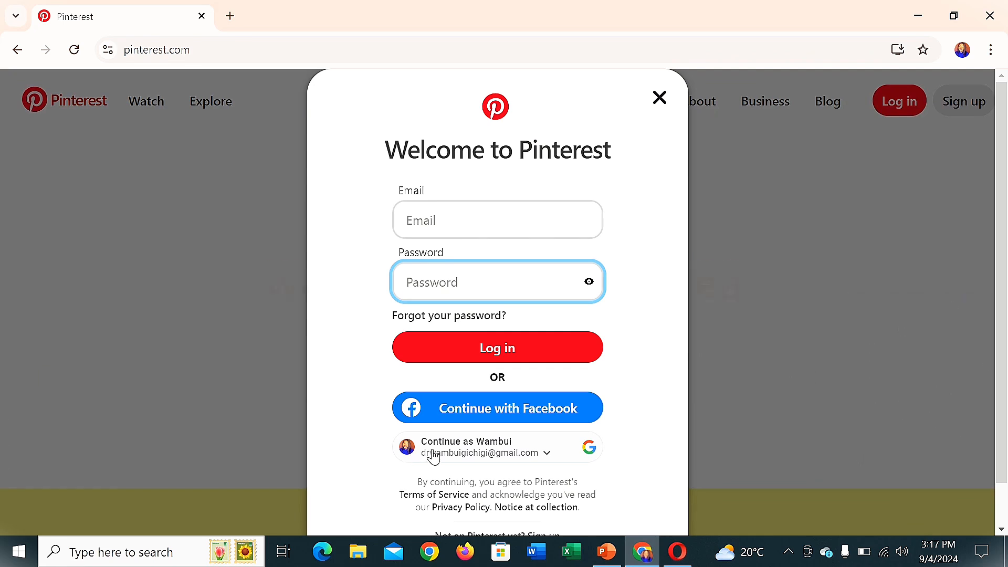
pyautogui.click(433, 456)
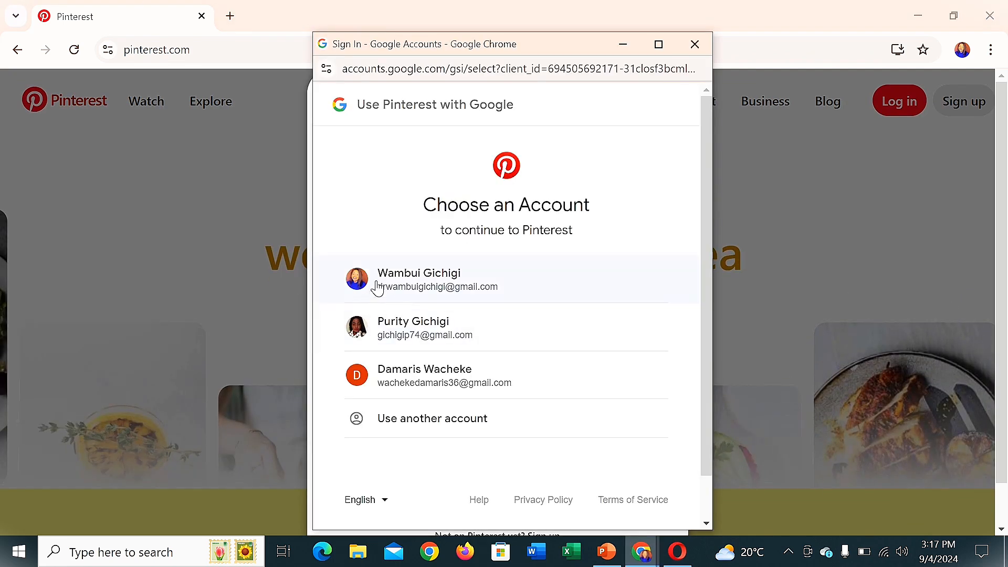
pyautogui.click(370, 286)
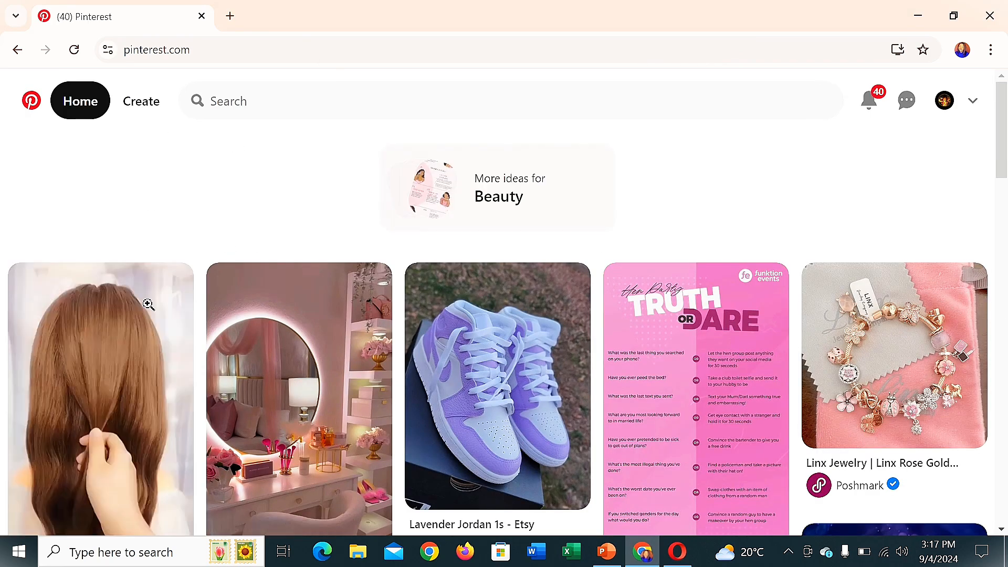
# Step: Look through the pins in the home feed and examine the More ideas for Beauty suggestion
pyautogui.scroll(-2, 467, 369)
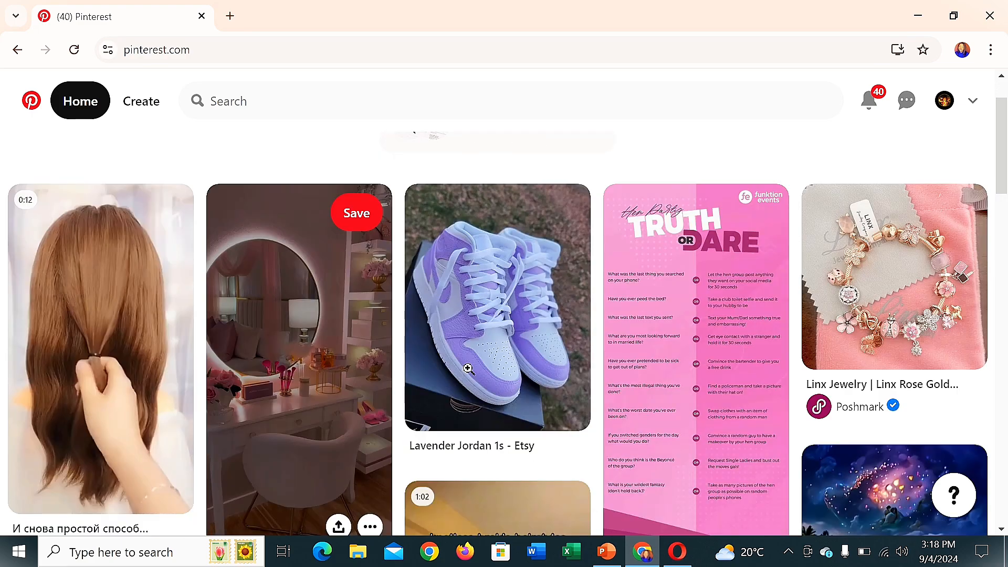
pyautogui.scroll(-3, 467, 369)
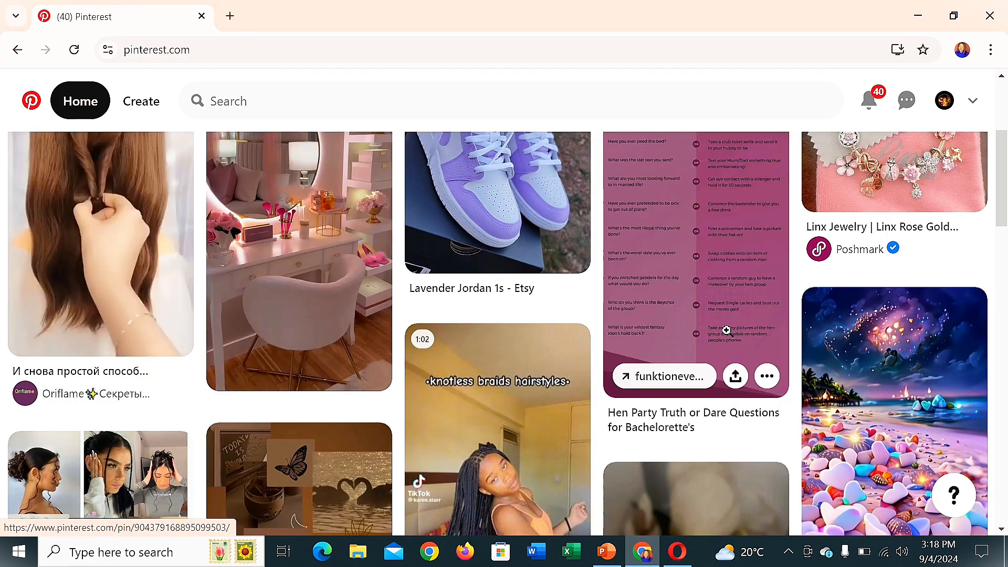
pyautogui.scroll(-4, 726, 330)
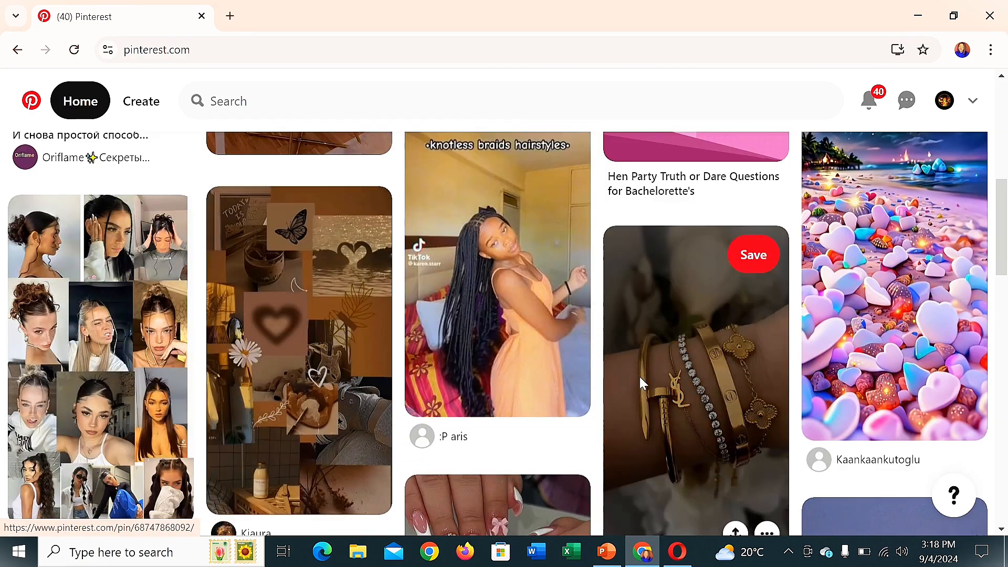
pyautogui.scroll(-4, 637, 378)
pyautogui.scroll(-4, 695, 386)
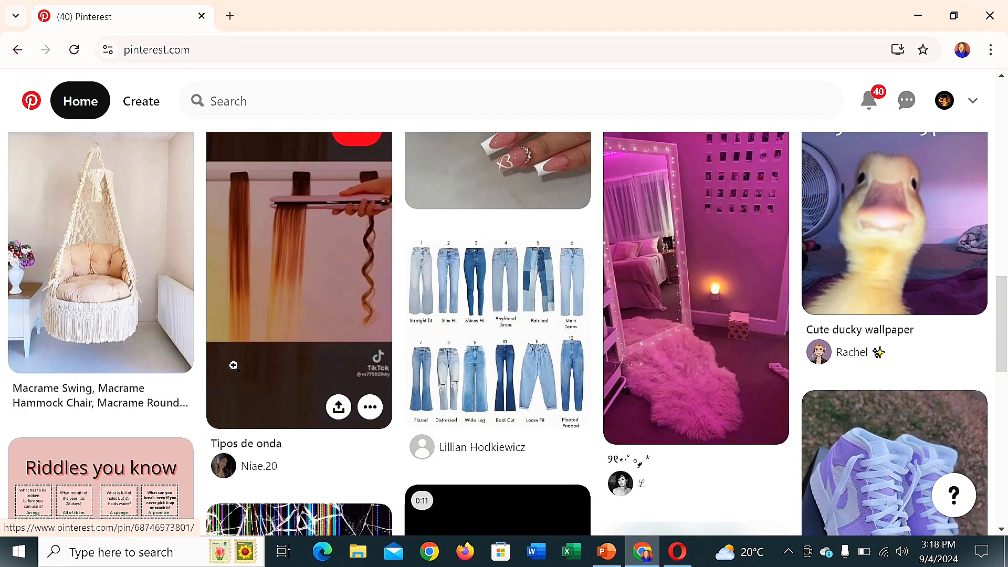
pyautogui.scroll(-5, 641, 341)
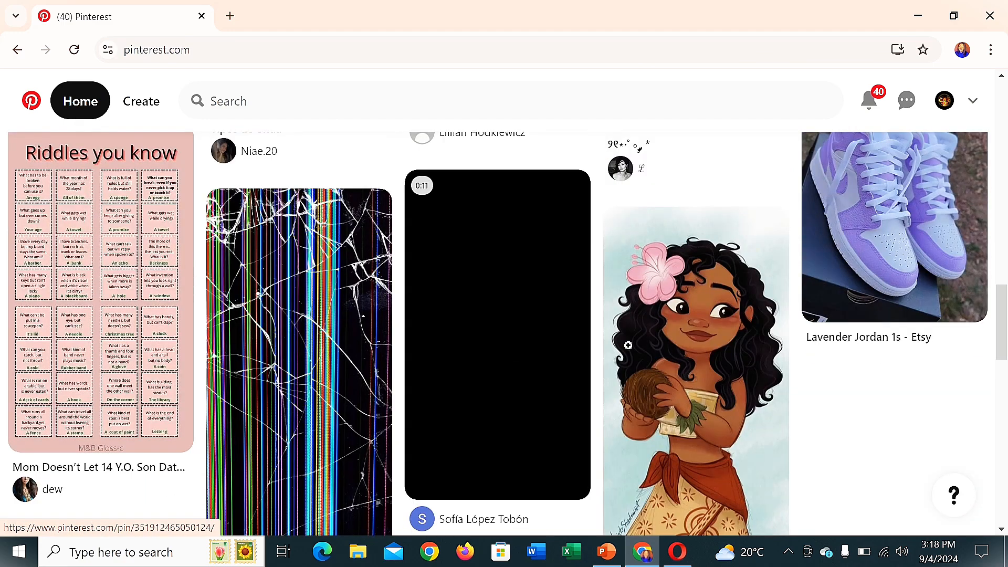
pyautogui.scroll(18, 629, 342)
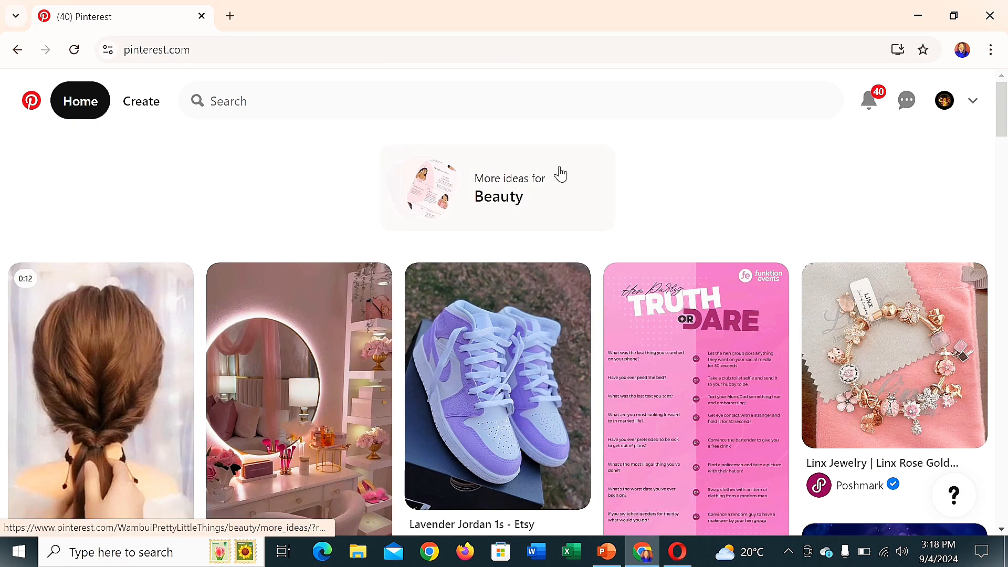
pyautogui.rightClick(512, 188)
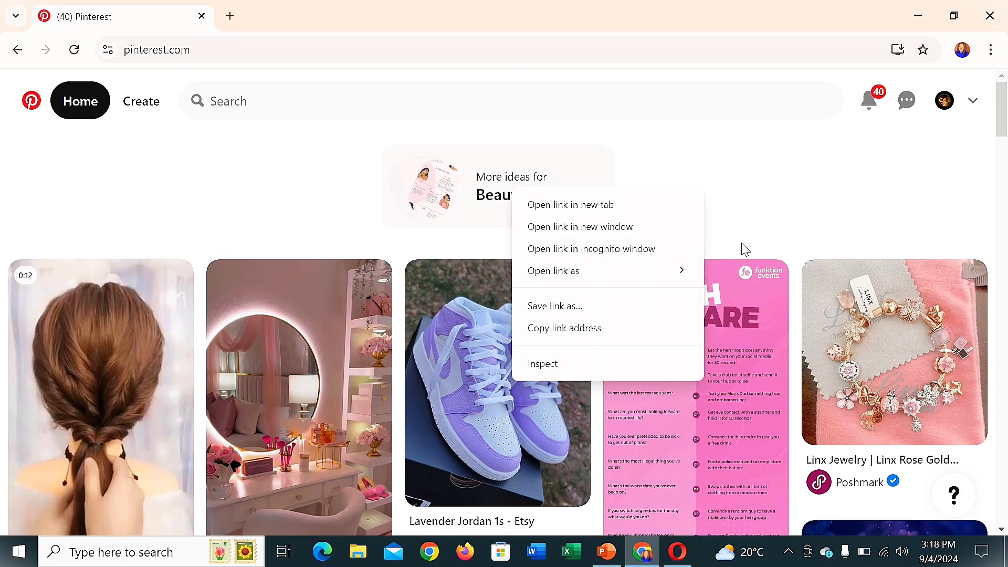
pyautogui.click(755, 228)
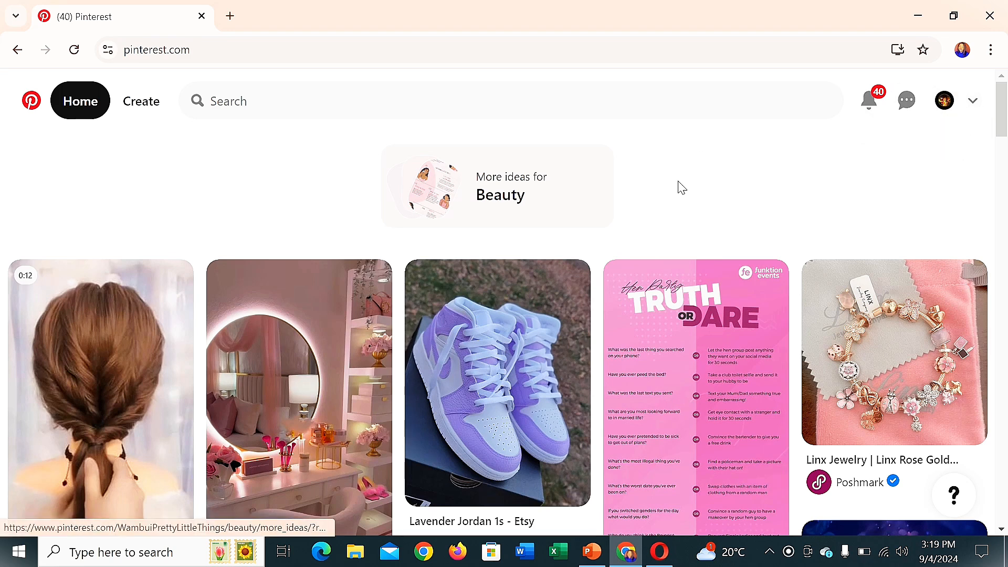
# Step: Open the account's own profile page and start editing the profile
pyautogui.click(940, 99)
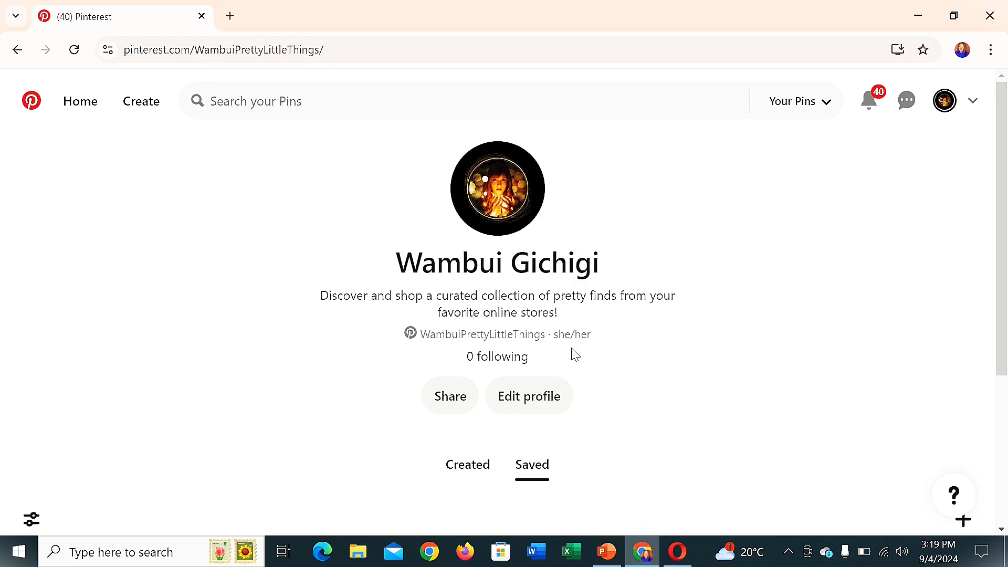
pyautogui.scroll(-2, 575, 355)
pyautogui.click(545, 326)
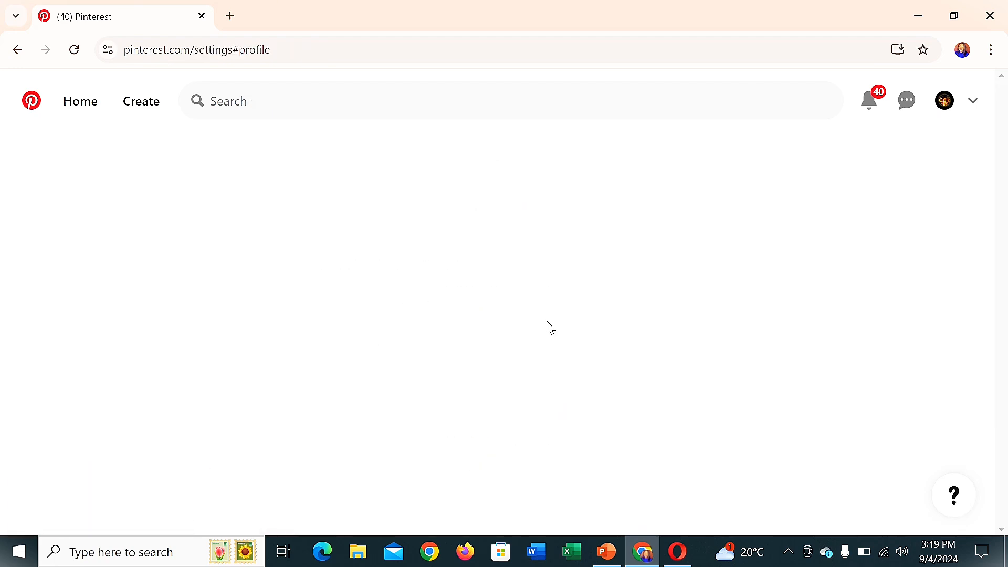
pyautogui.scroll(-3, 565, 292)
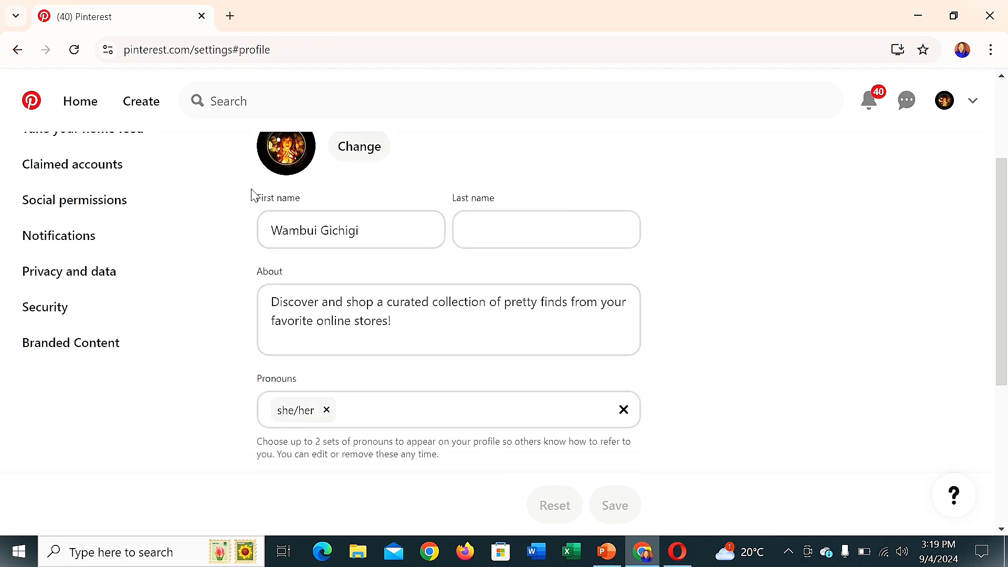
pyautogui.scroll(3, 503, 175)
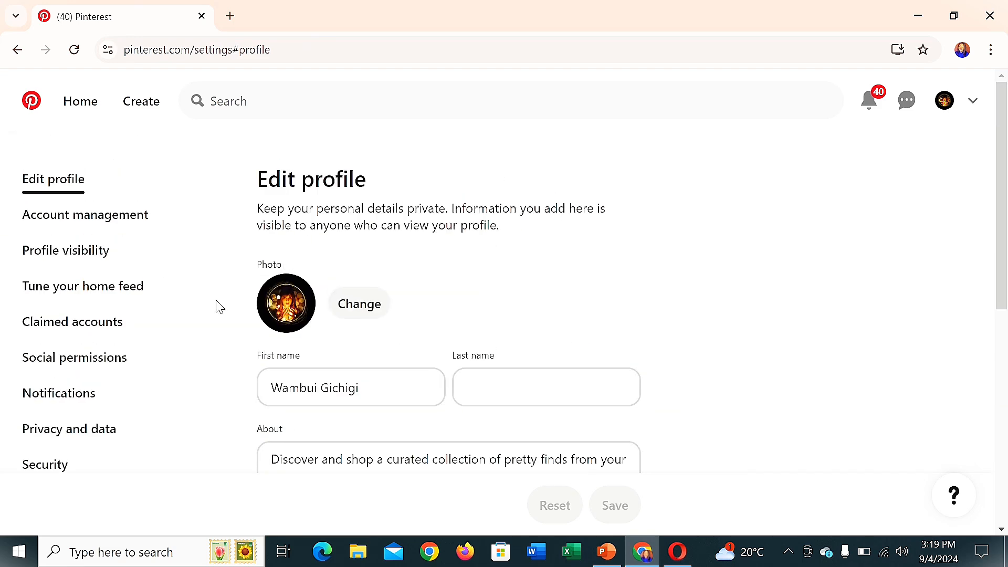
pyautogui.click(369, 311)
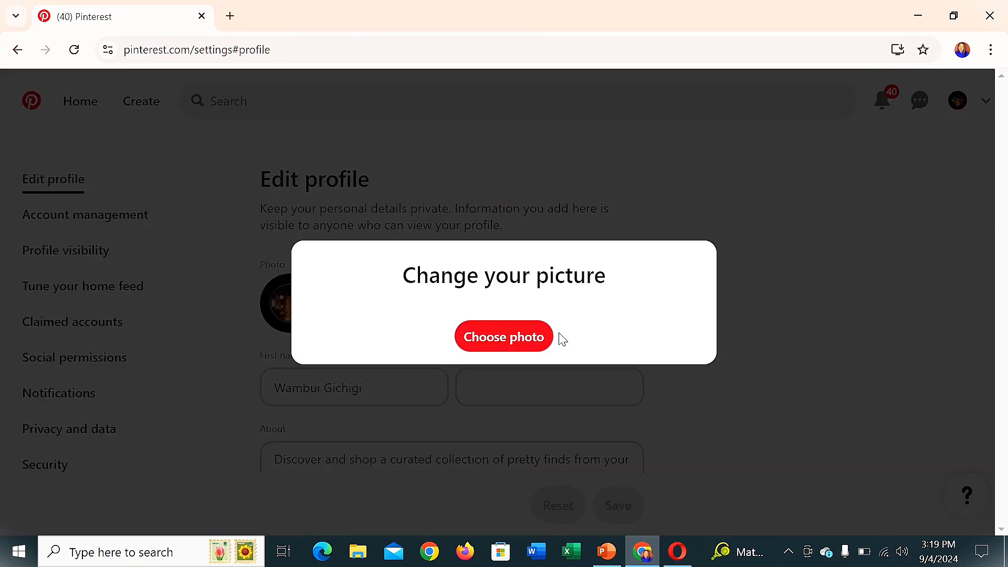
pyautogui.click(527, 339)
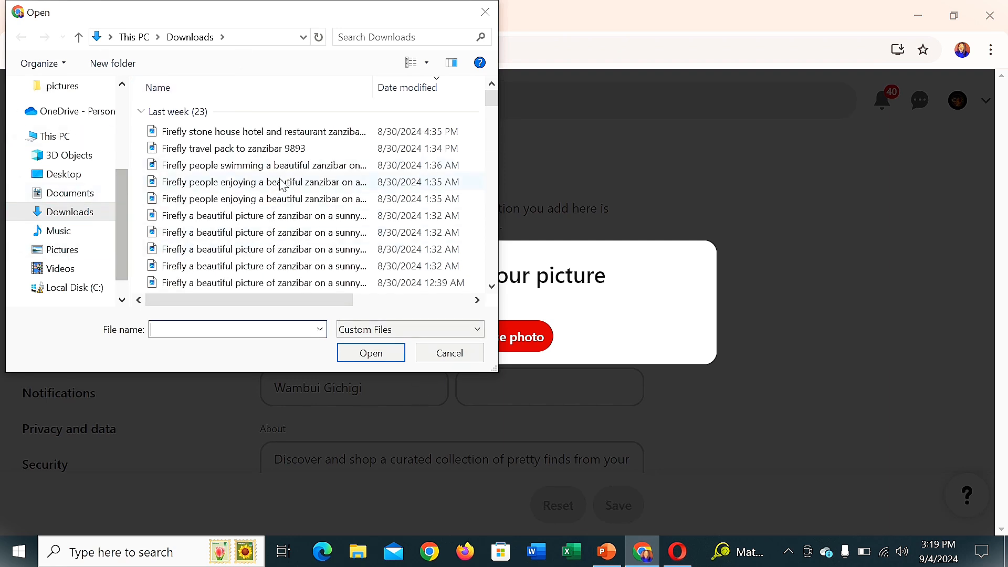
pyautogui.click(450, 352)
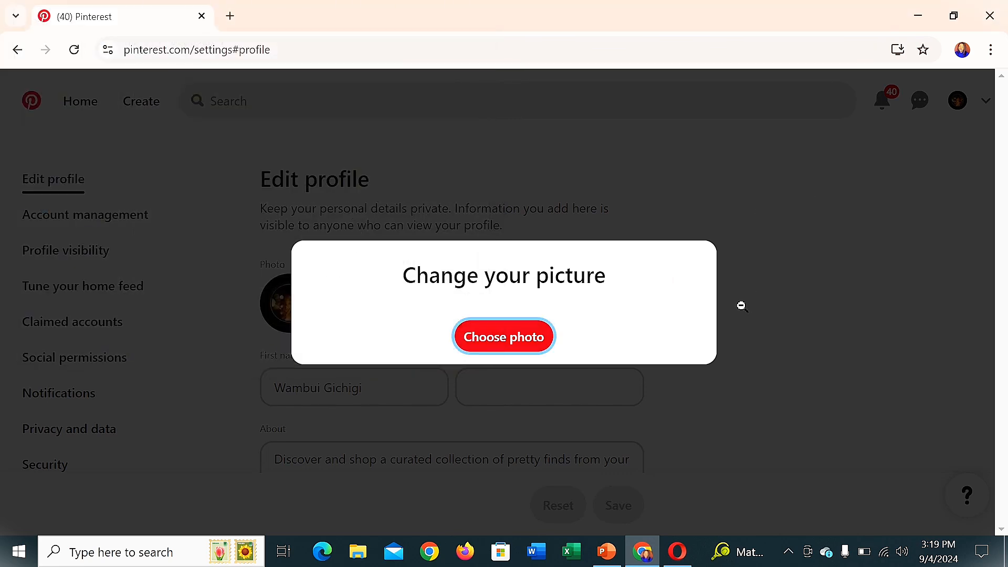
pyautogui.click(777, 300)
# Step: Review the profile's name, About, Pronouns, Website and Username fields
pyautogui.scroll(-3, 558, 281)
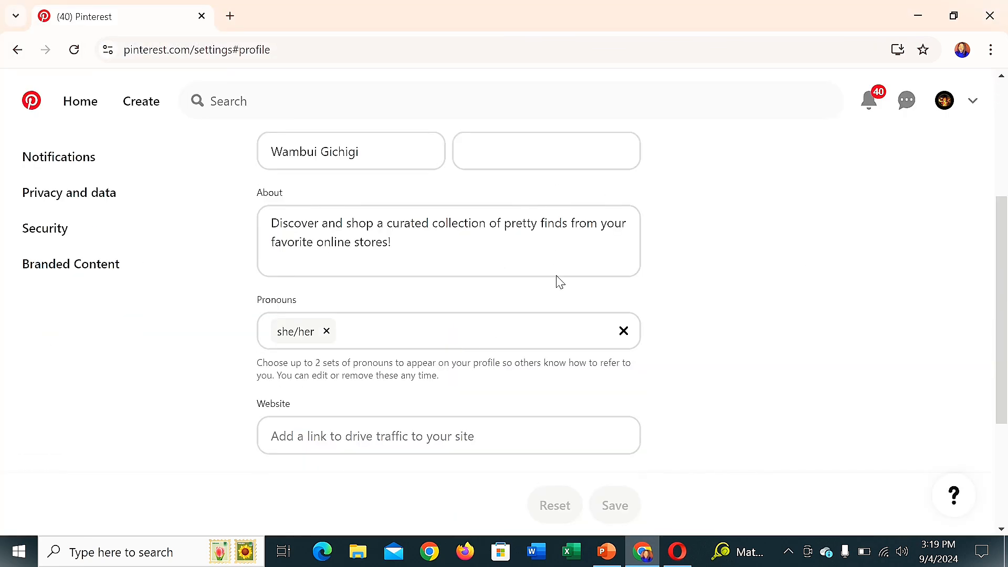
pyautogui.scroll(1, 260, 255)
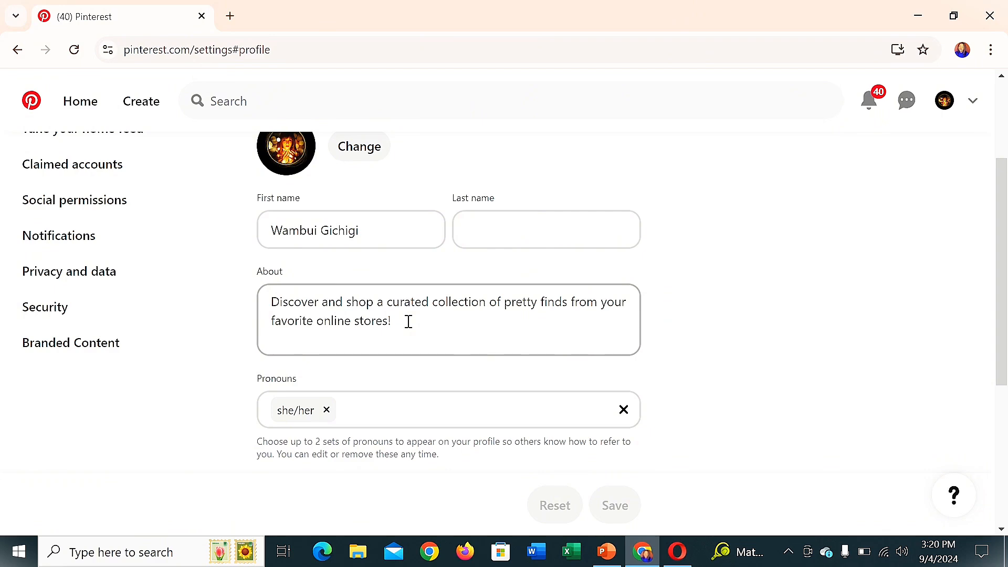
pyautogui.scroll(-5, 433, 313)
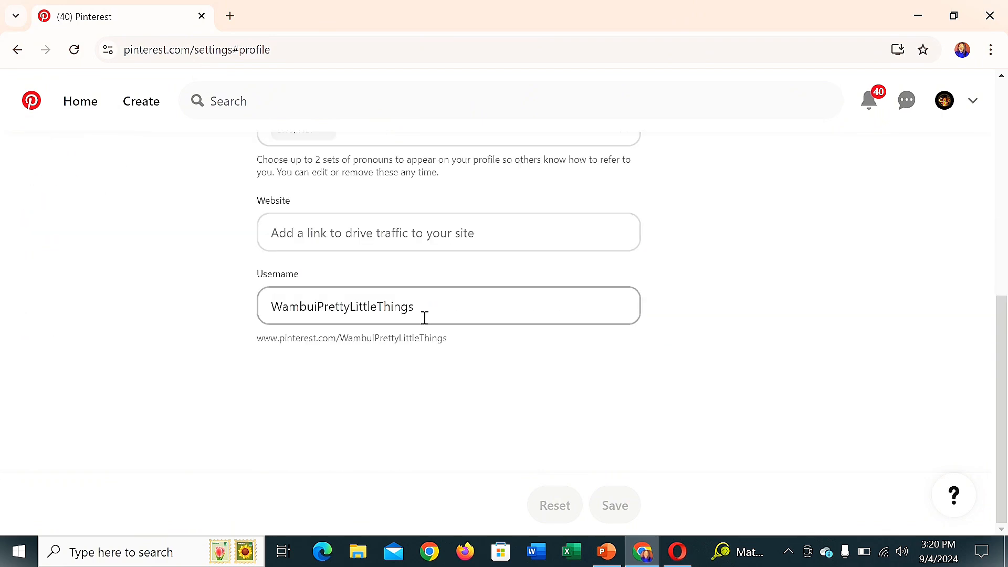
pyautogui.scroll(2, 425, 318)
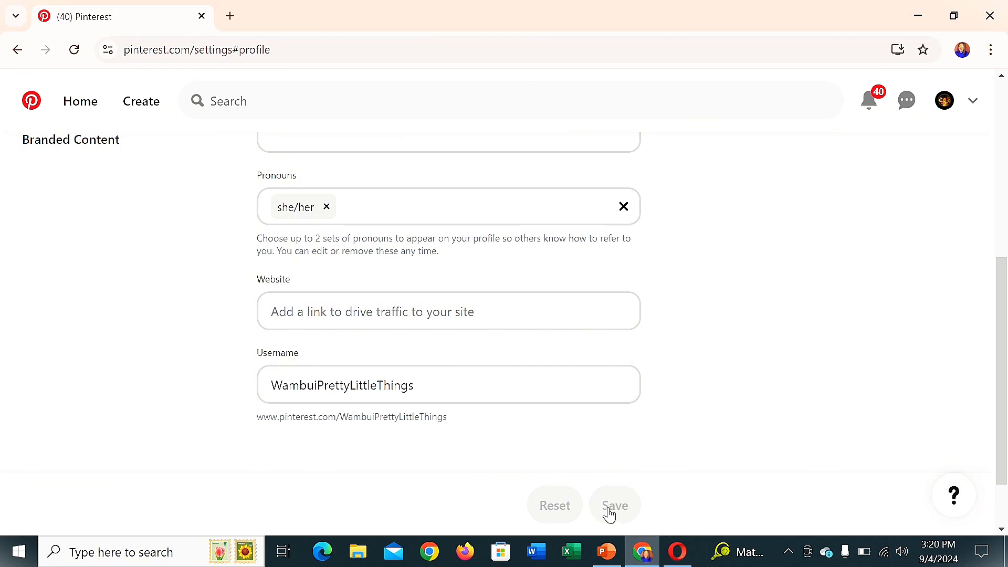
pyautogui.scroll(6, 542, 376)
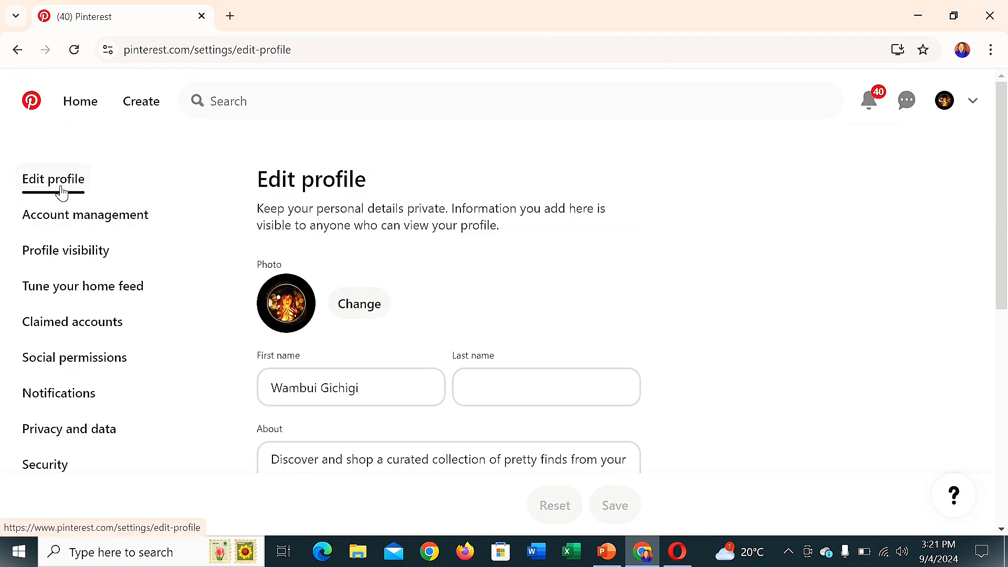
# Step: Open the account management settings and review the password, business account conversion and personal information options
pyautogui.click(50, 223)
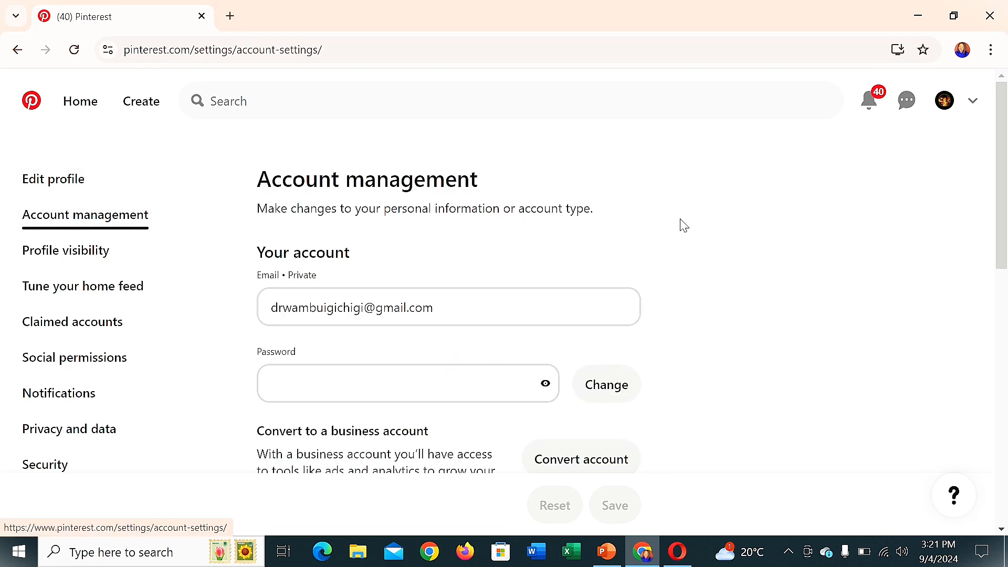
pyautogui.scroll(-3, 820, 258)
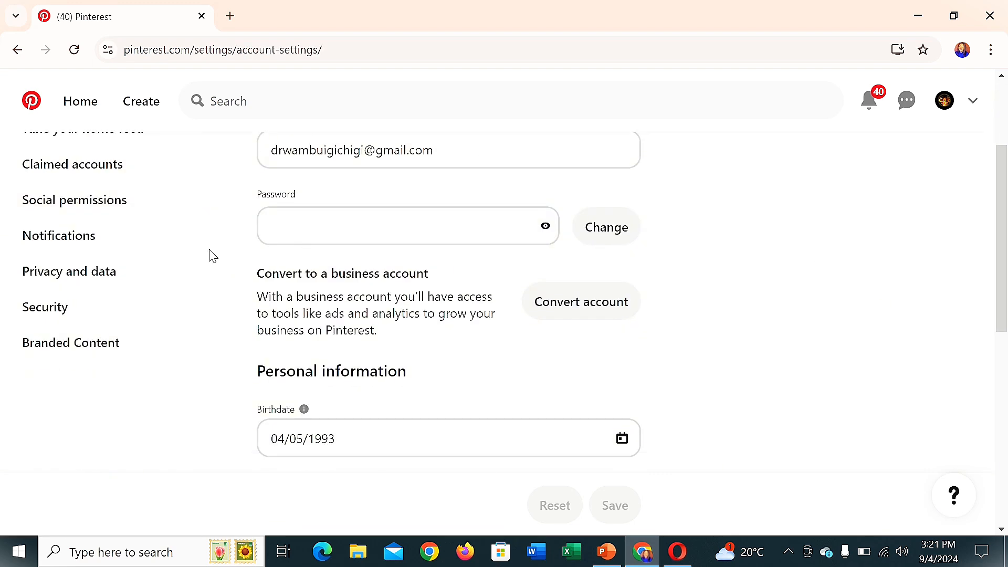
pyautogui.scroll(-2, 378, 288)
pyautogui.scroll(3, 674, 212)
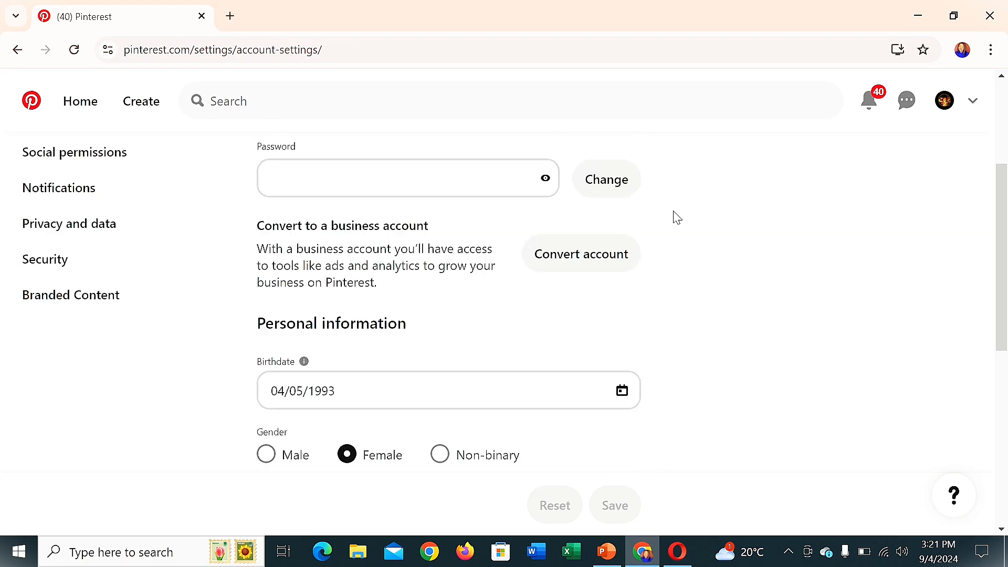
pyautogui.scroll(-4, 673, 224)
pyautogui.scroll(2, 694, 231)
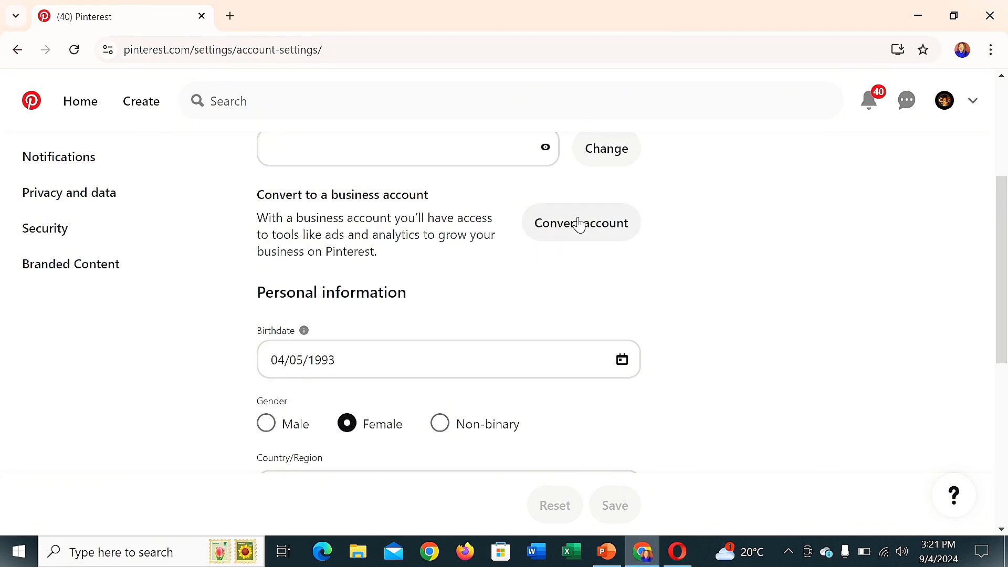
# Step: Start converting to a business account, compare the Personal and Business features, and upgrade to the free business account
pyautogui.click(595, 229)
pyautogui.scroll(-4, 767, 242)
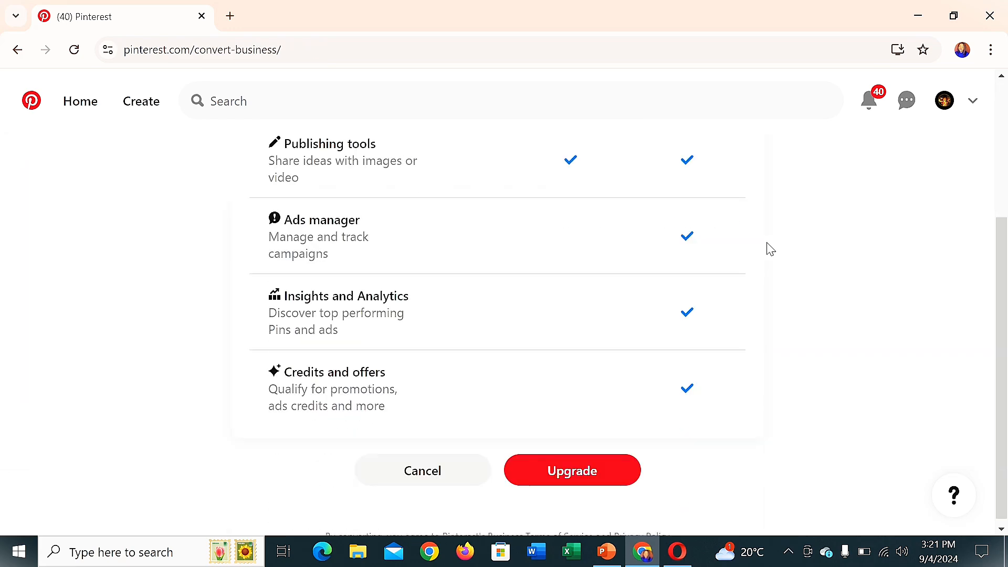
pyautogui.scroll(4, 453, 277)
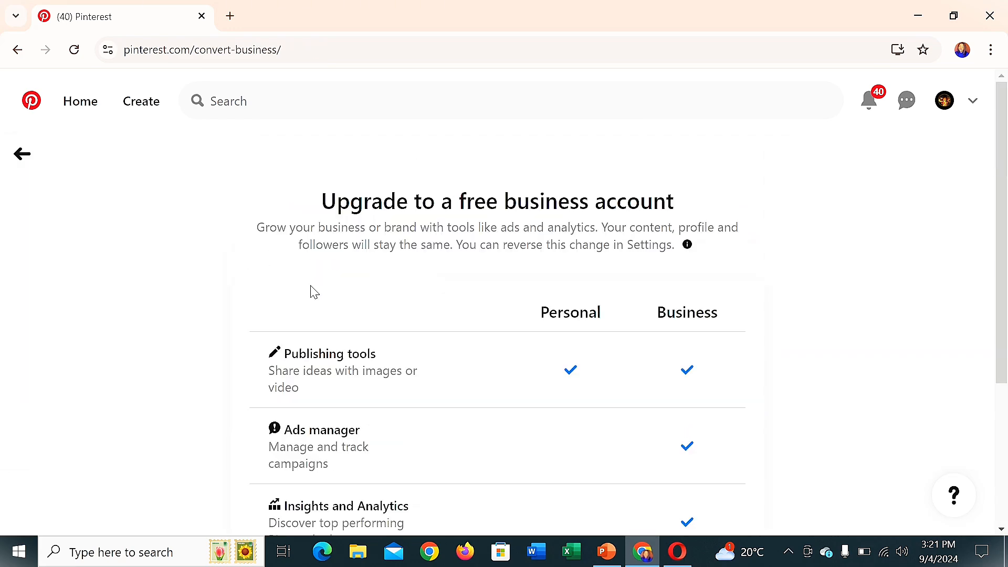
pyautogui.scroll(-2, 534, 334)
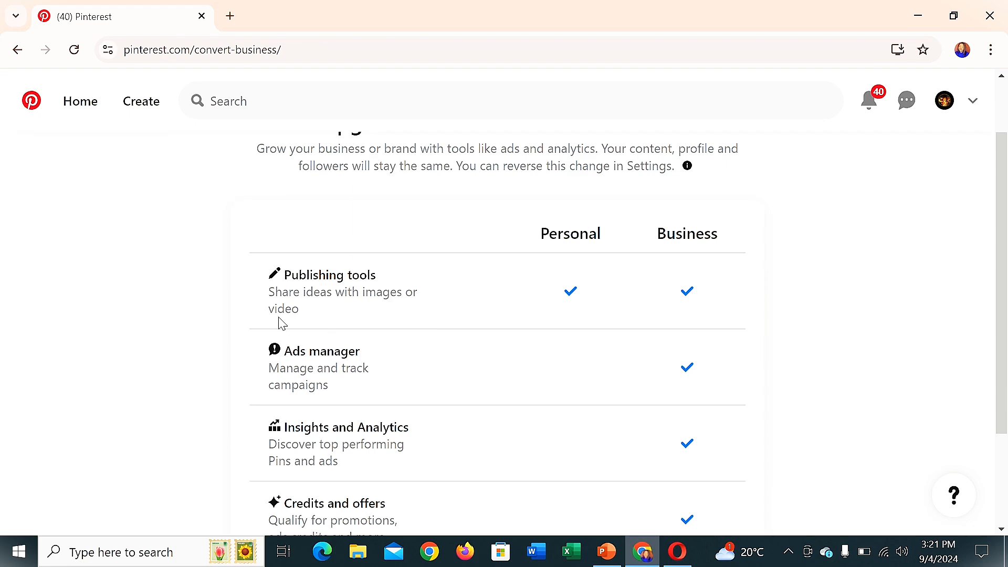
pyautogui.scroll(-3, 600, 344)
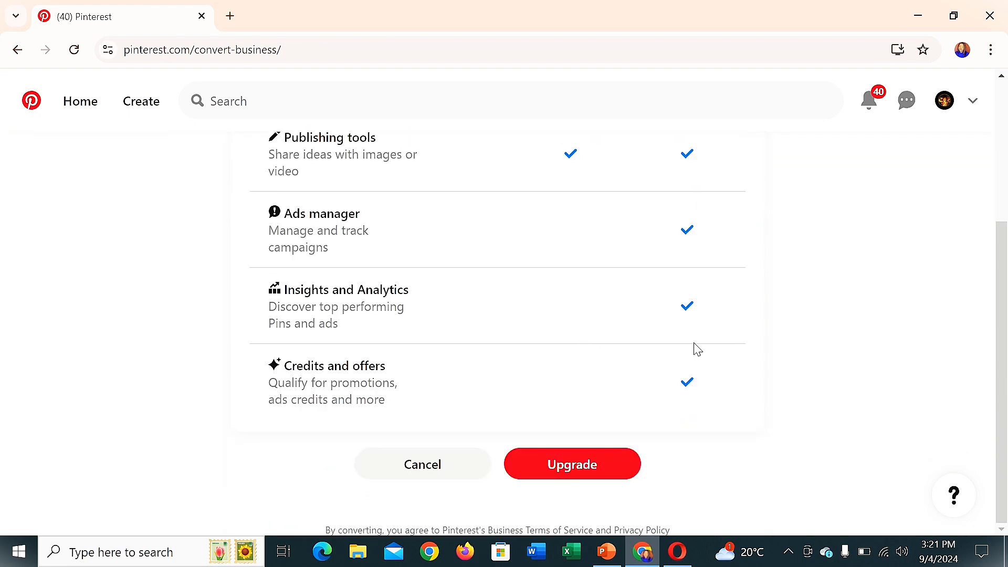
pyautogui.scroll(3, 551, 252)
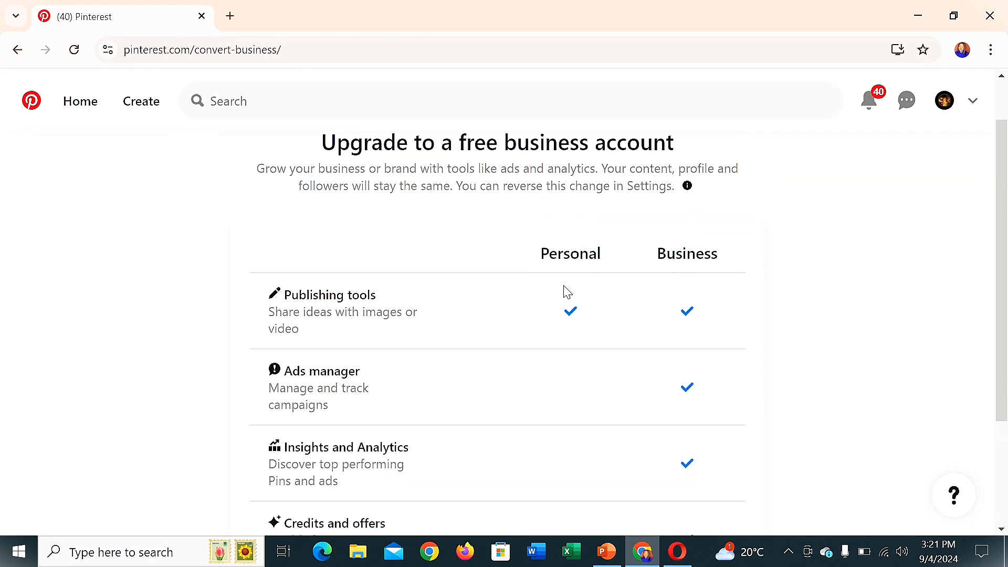
pyautogui.scroll(-3, 567, 291)
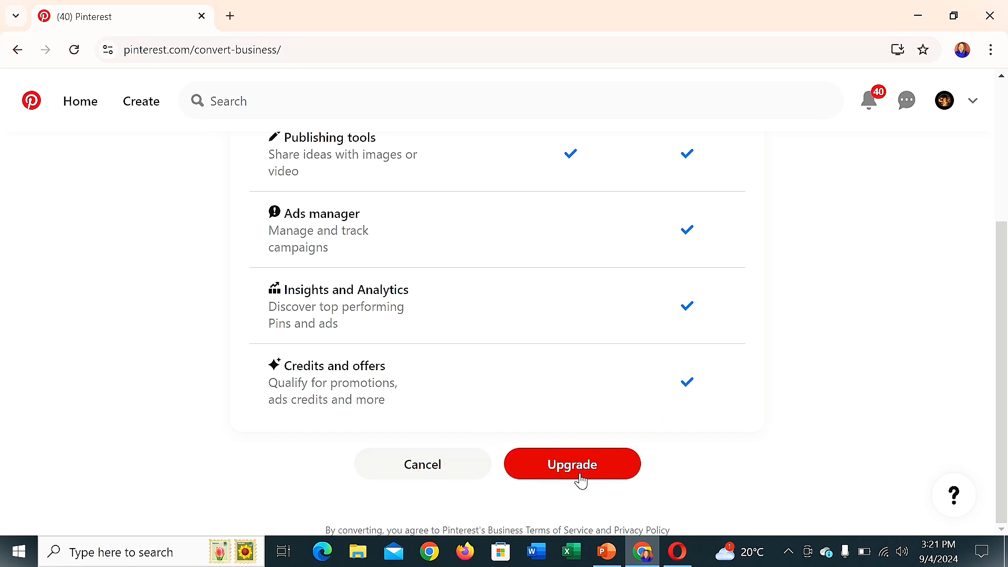
pyautogui.click(596, 467)
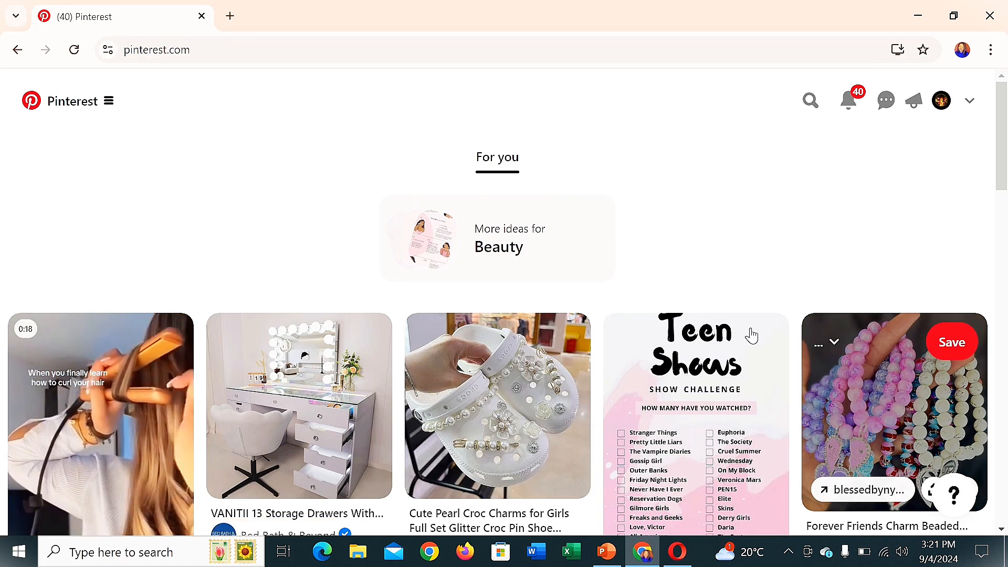
# Step: Look through the pins in the For you feed of the business account
pyautogui.scroll(-6, 771, 261)
pyautogui.scroll(-1, 591, 281)
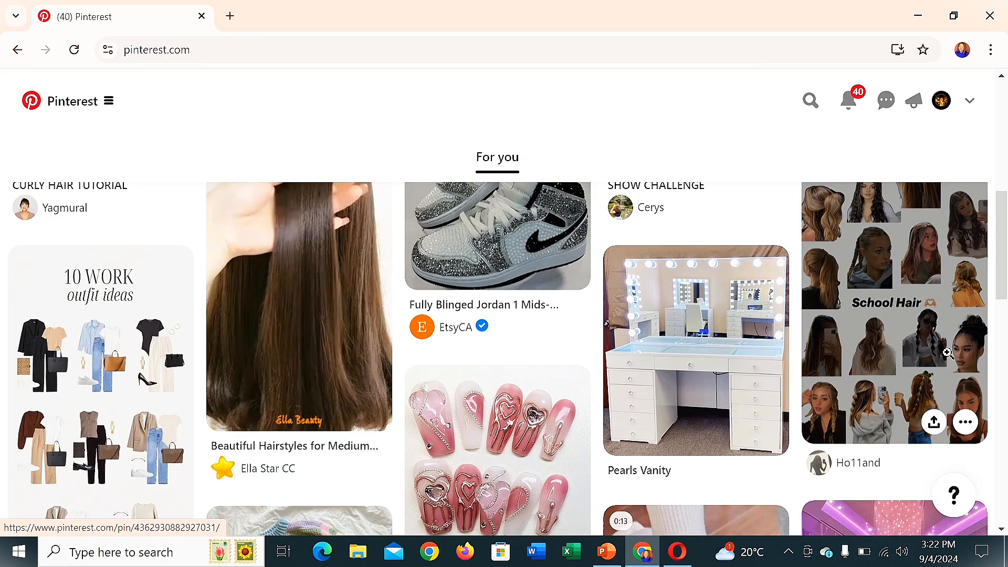
pyautogui.scroll(-5, 514, 373)
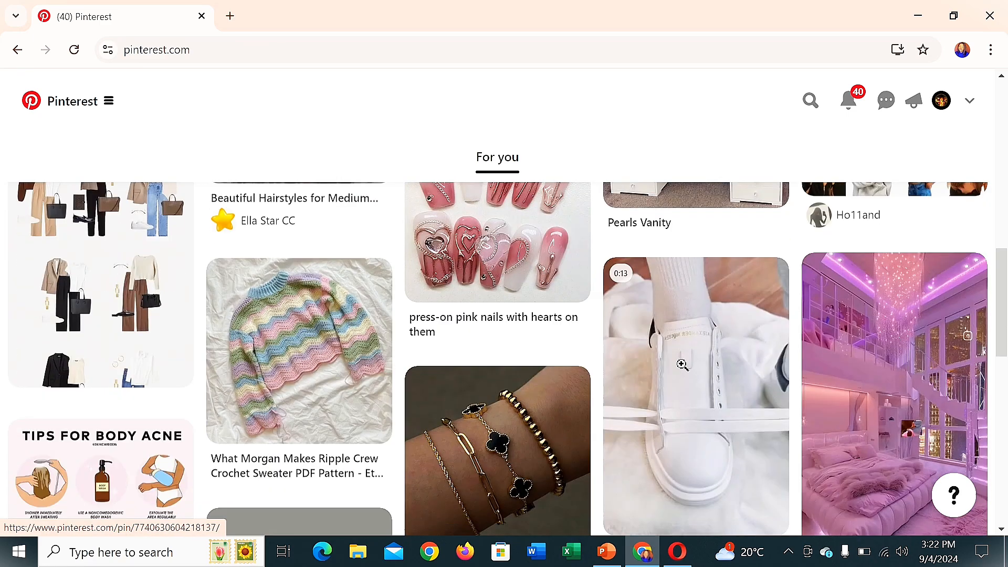
pyautogui.scroll(-6, 682, 364)
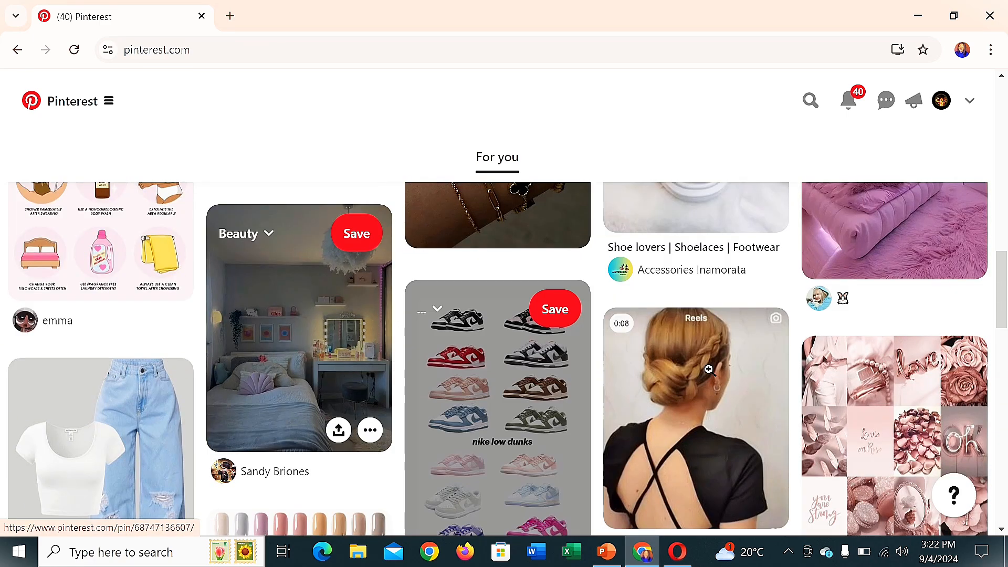
pyautogui.scroll(-3, 701, 367)
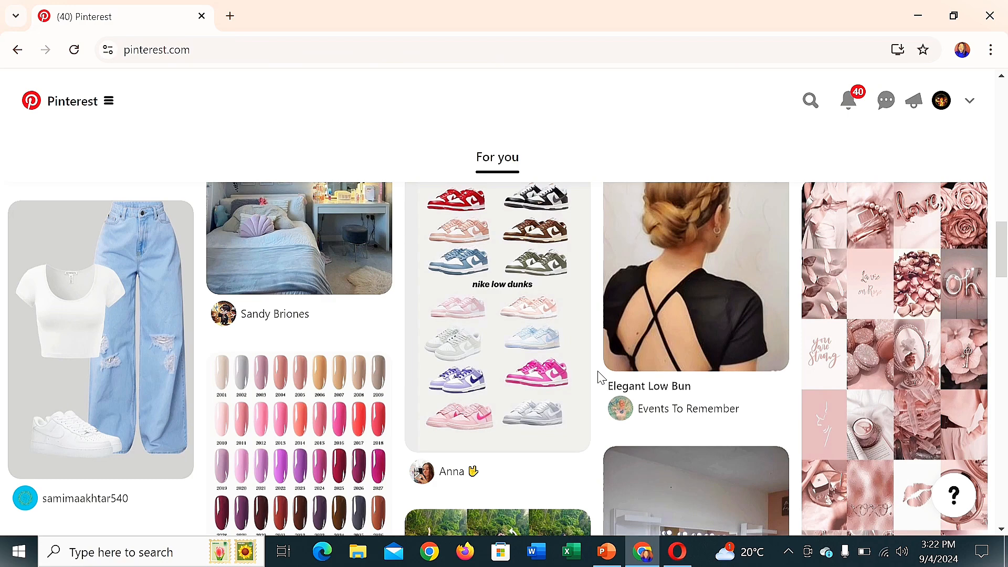
pyautogui.scroll(15, 469, 360)
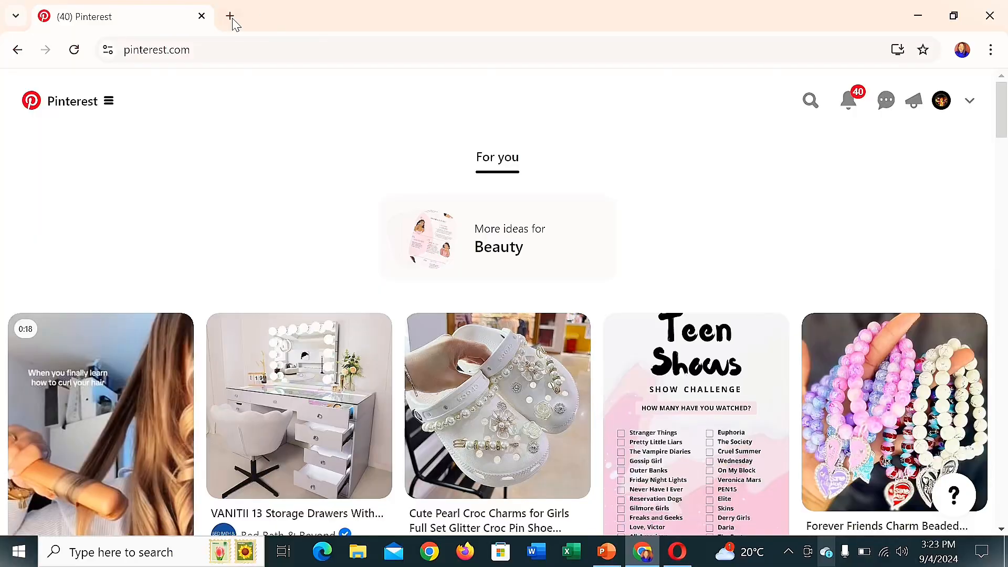
# Step: Search Google for "canvas design" in a new browser tab and open the Canva website
pyautogui.click(230, 17)
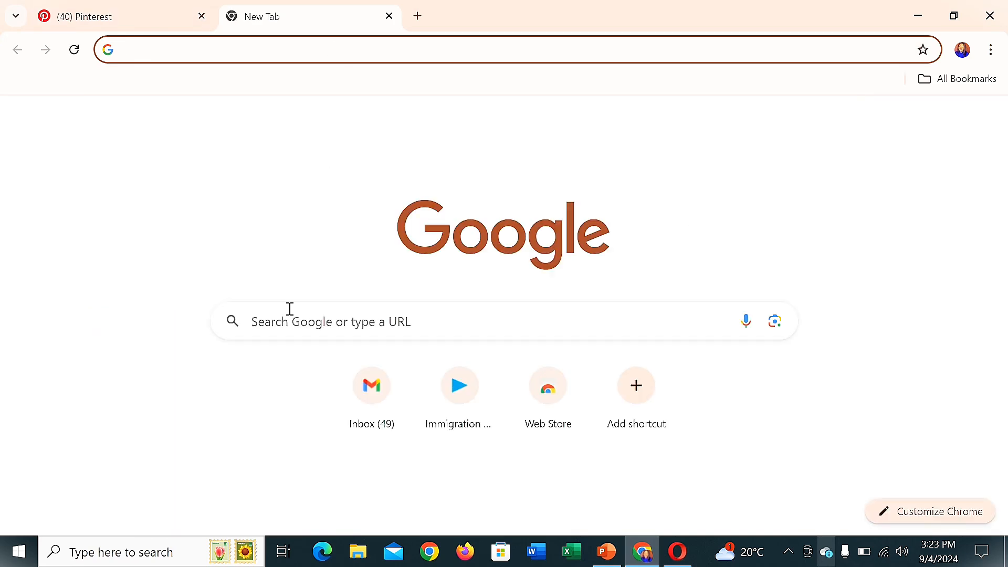
pyautogui.click(304, 320)
pyautogui.write('ca')
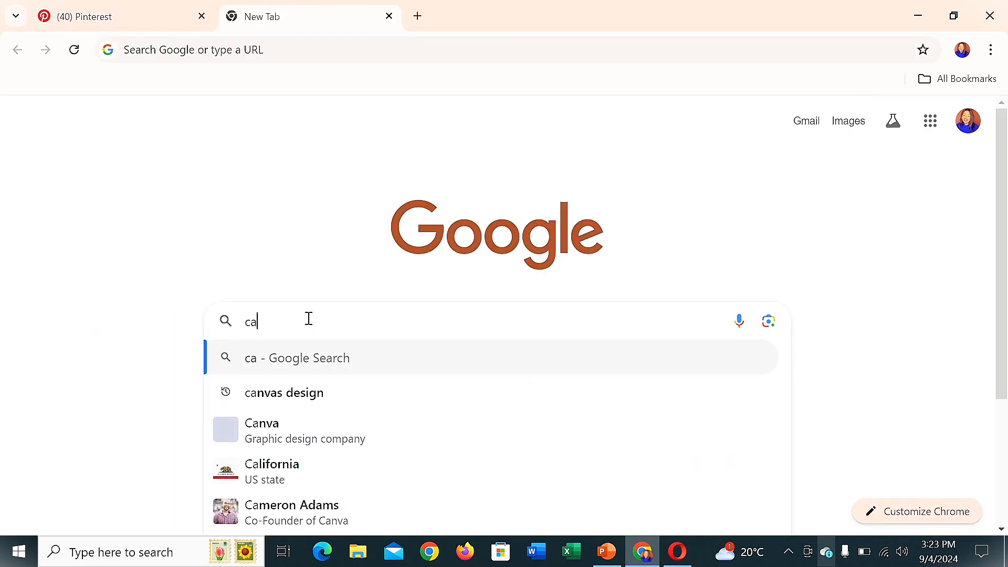
pyautogui.write('ncv')
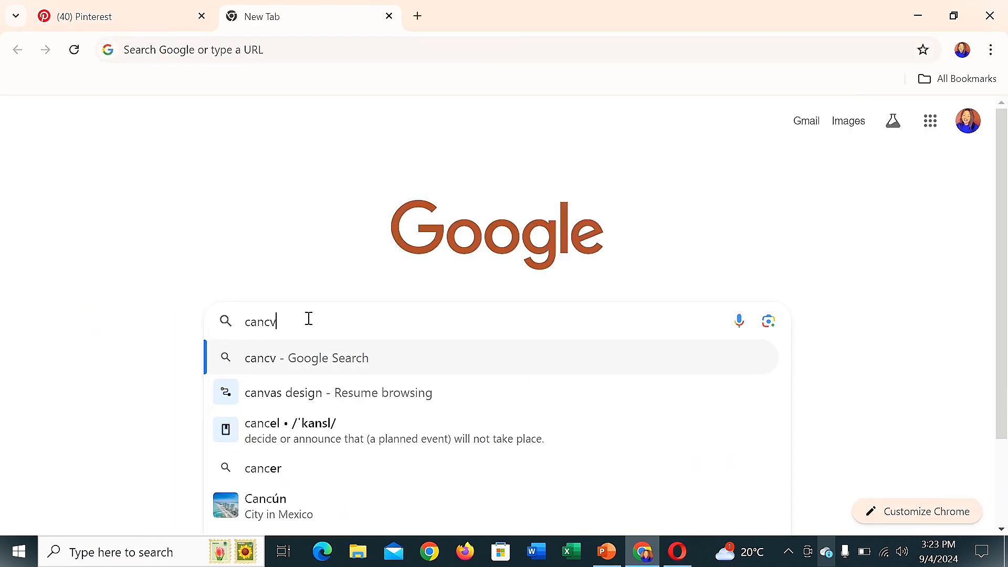
pyautogui.click(292, 405)
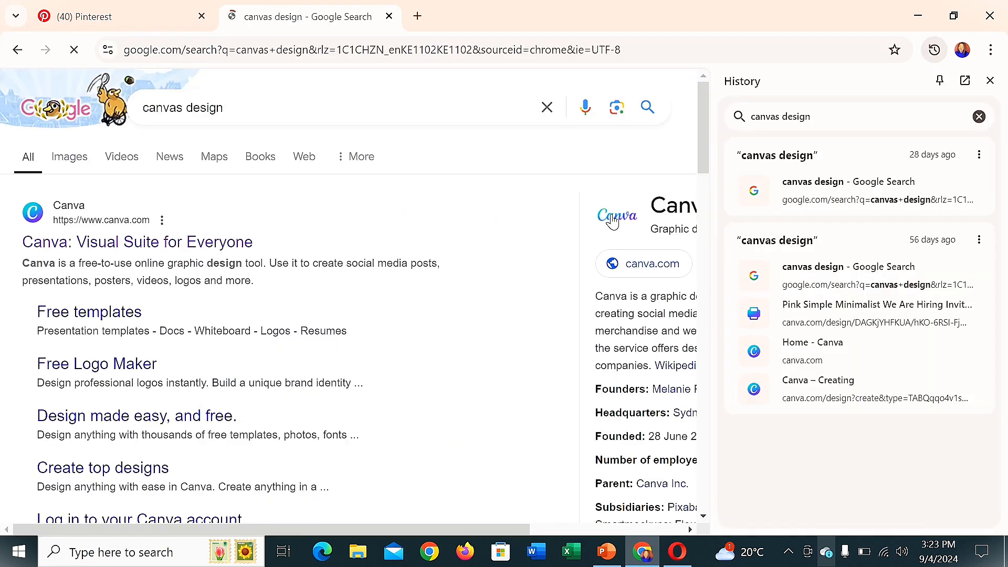
pyautogui.click(990, 80)
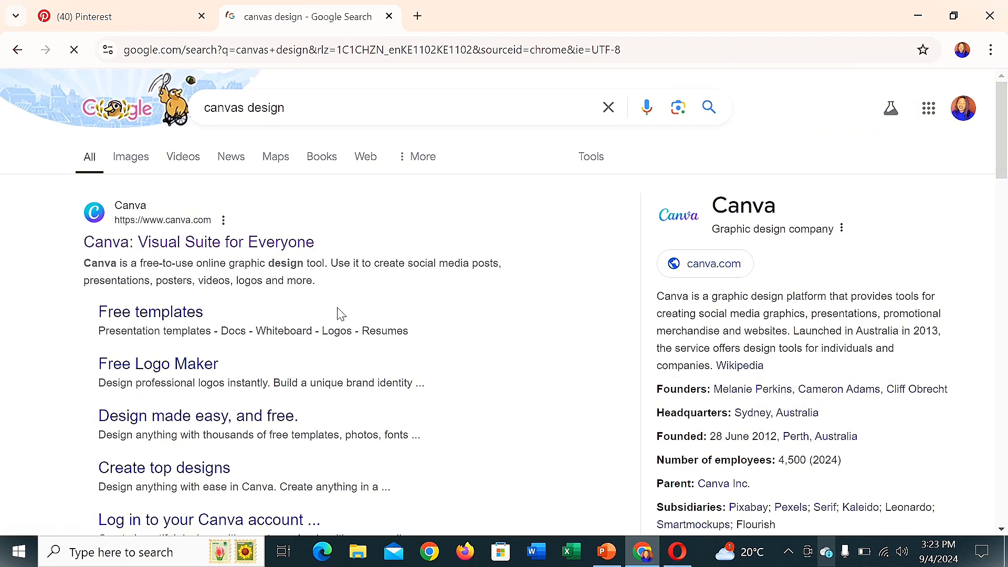
pyautogui.click(257, 243)
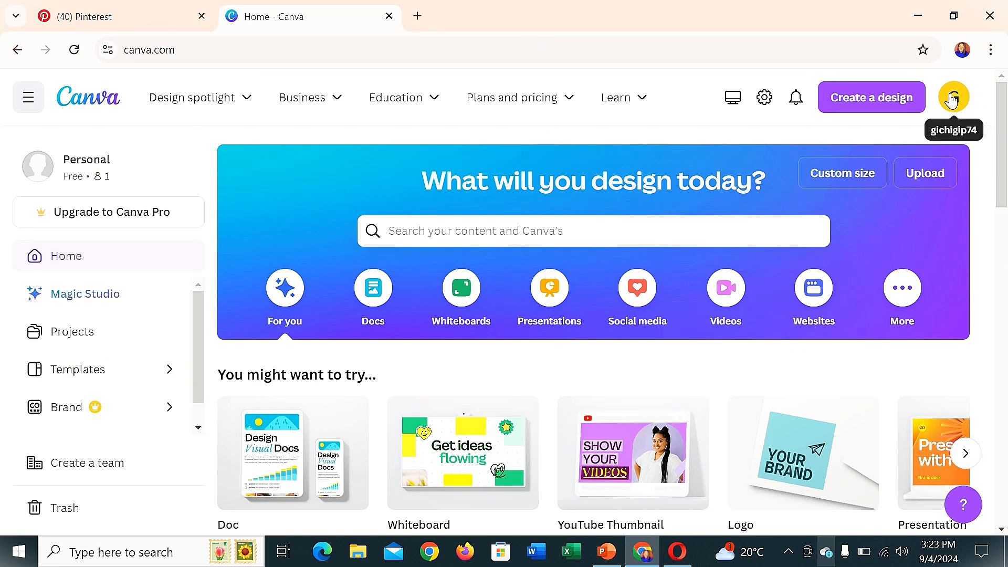
pyautogui.moveTo(283, 127)
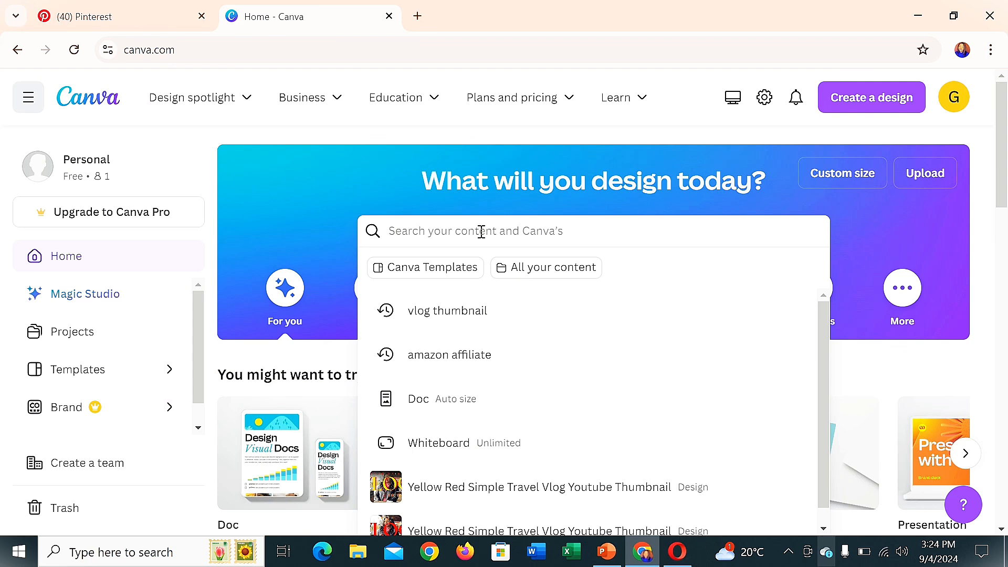
pyautogui.write('beauty produ')
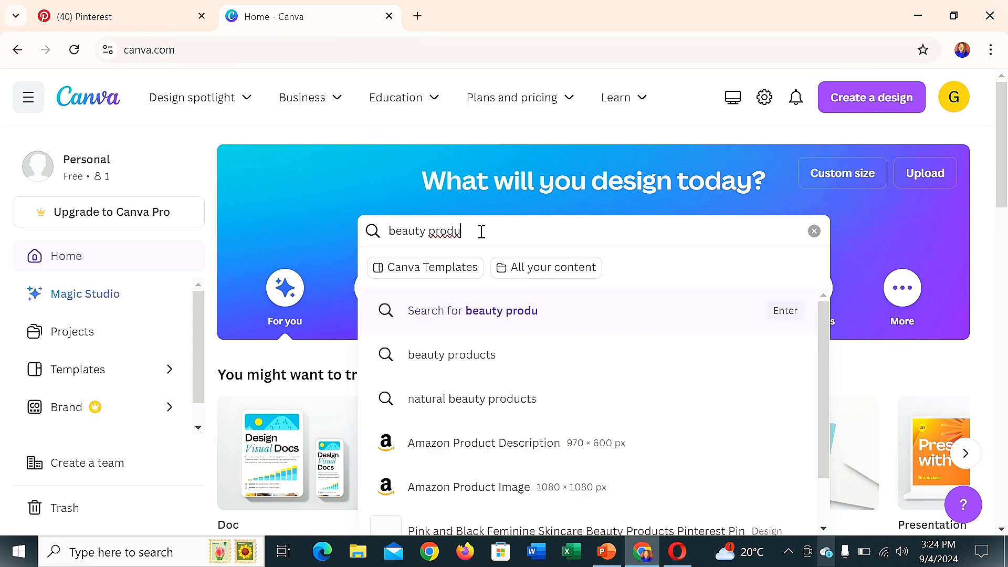
pyautogui.press('BackSpace')
pyautogui.press('BackSpace')
pyautogui.press('BackSpace')
pyautogui.press('BackSpace')
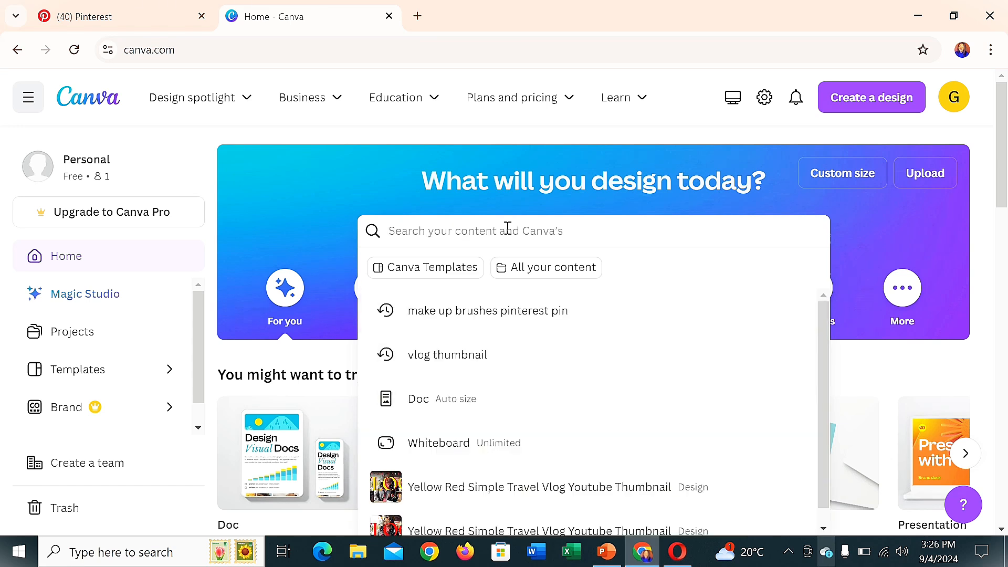
# Step: Search Canva for "face serum pinterestpin"
pyautogui.write('face')
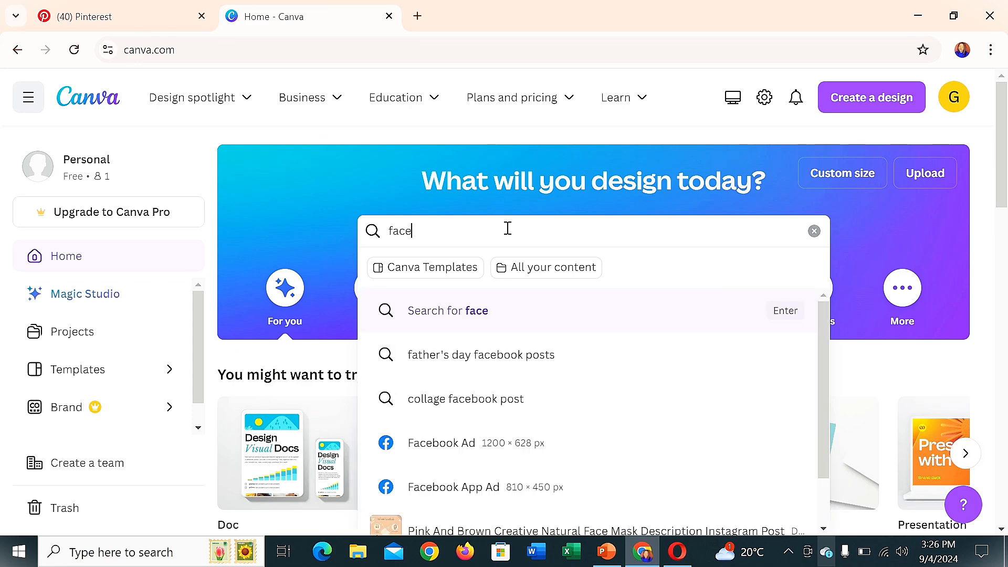
pyautogui.write(' serum pinterestpin')
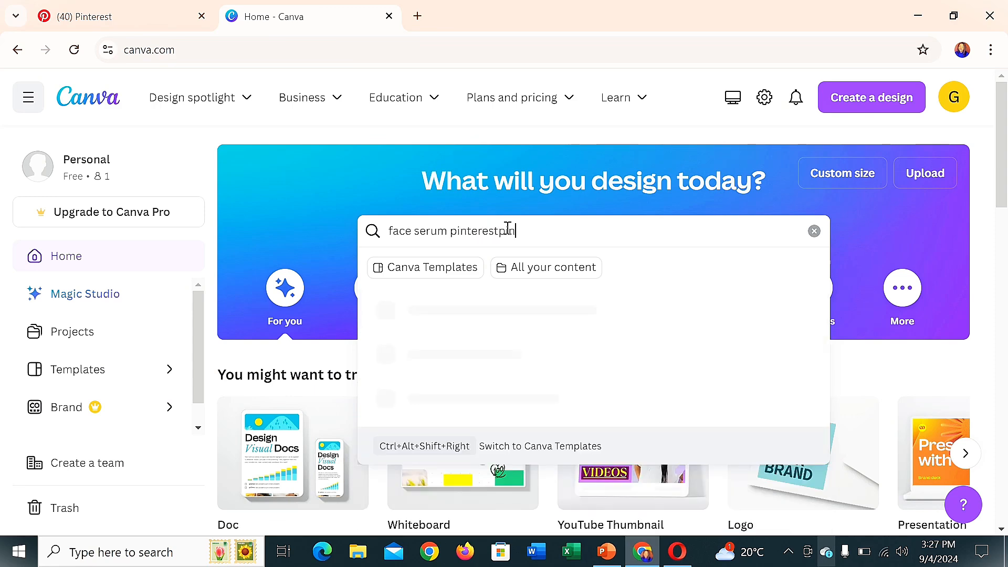
pyautogui.press('Return')
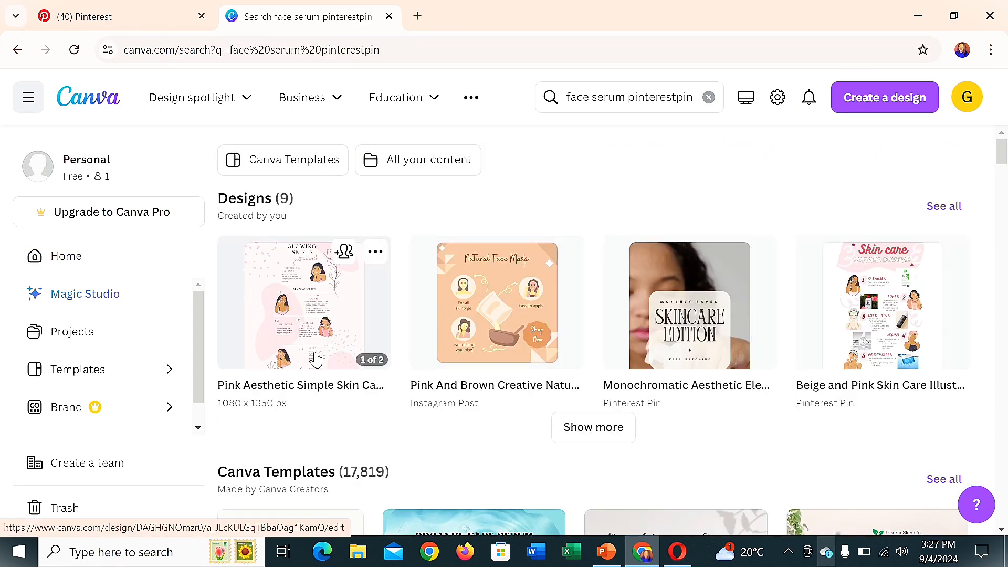
# Step: Examine the face serum designs among the Canva Templates results for one suited to a Pinterest pin
pyautogui.scroll(-1, 476, 407)
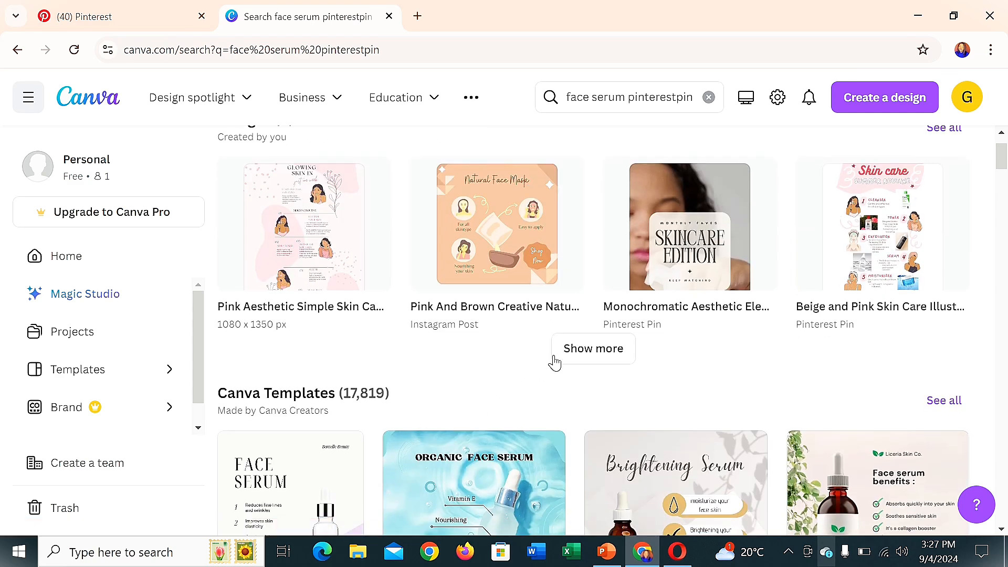
pyautogui.scroll(-3, 551, 360)
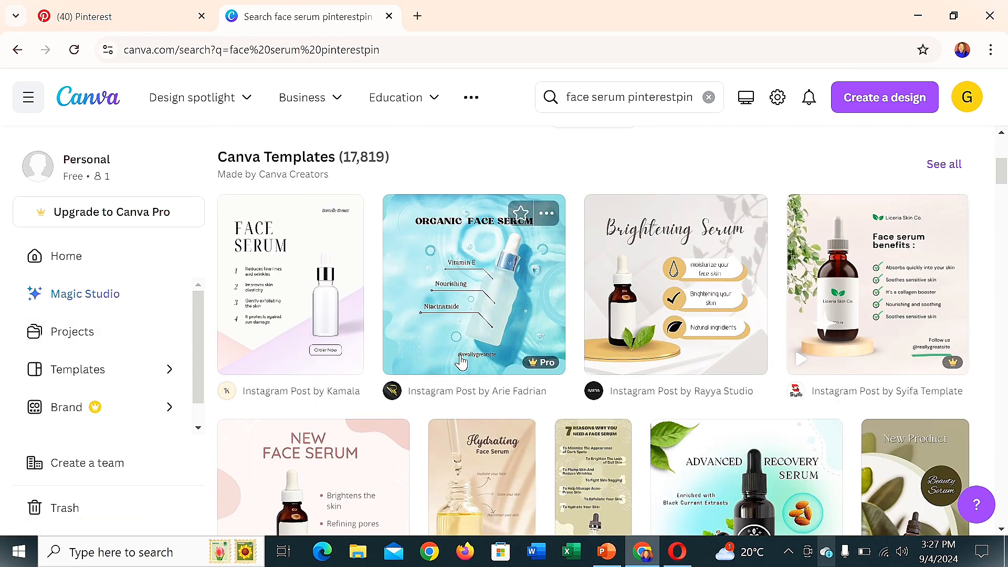
pyautogui.moveTo(549, 365)
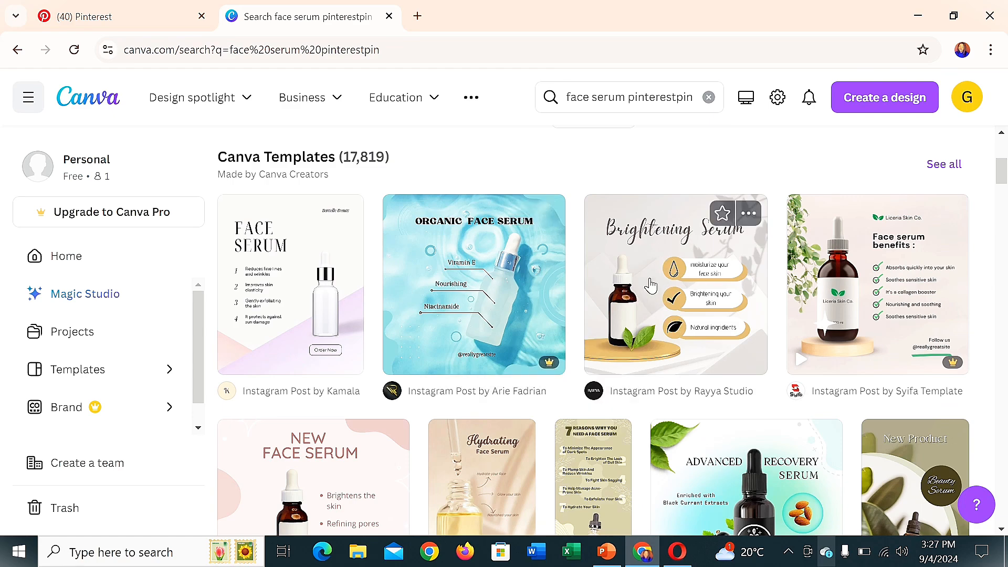
pyautogui.scroll(-7, 650, 285)
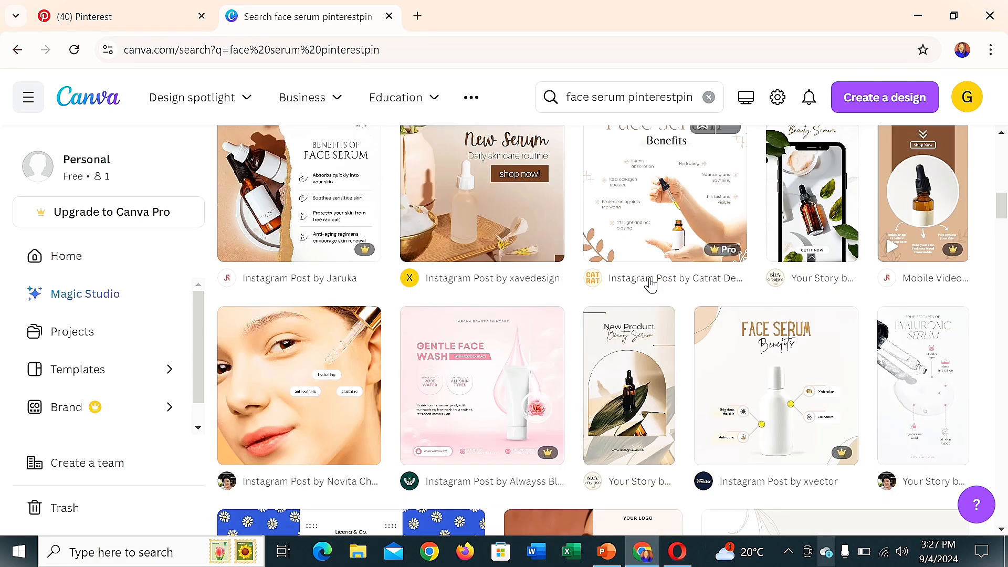
pyautogui.scroll(-8, 651, 285)
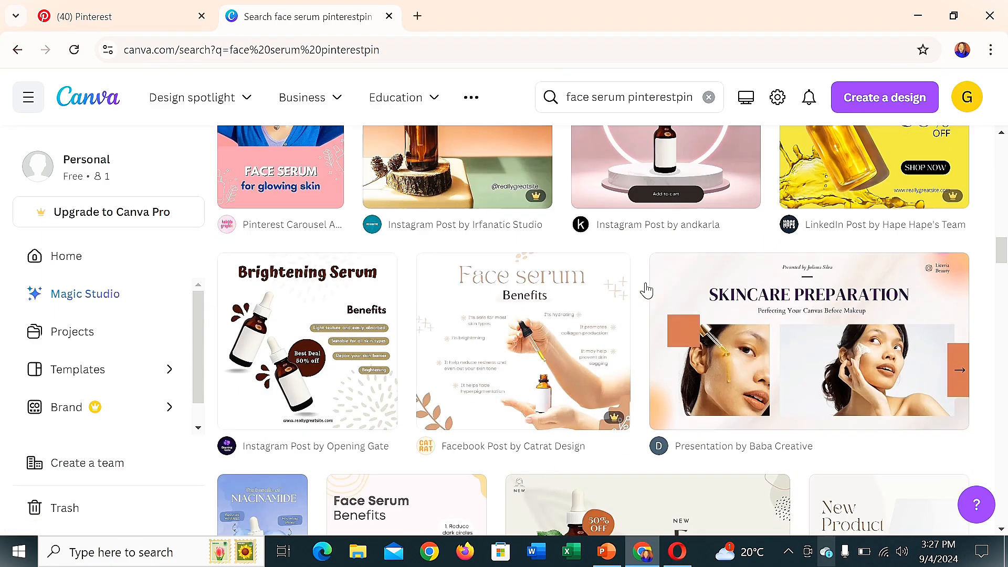
pyautogui.scroll(3, 647, 290)
pyautogui.scroll(-9, 739, 341)
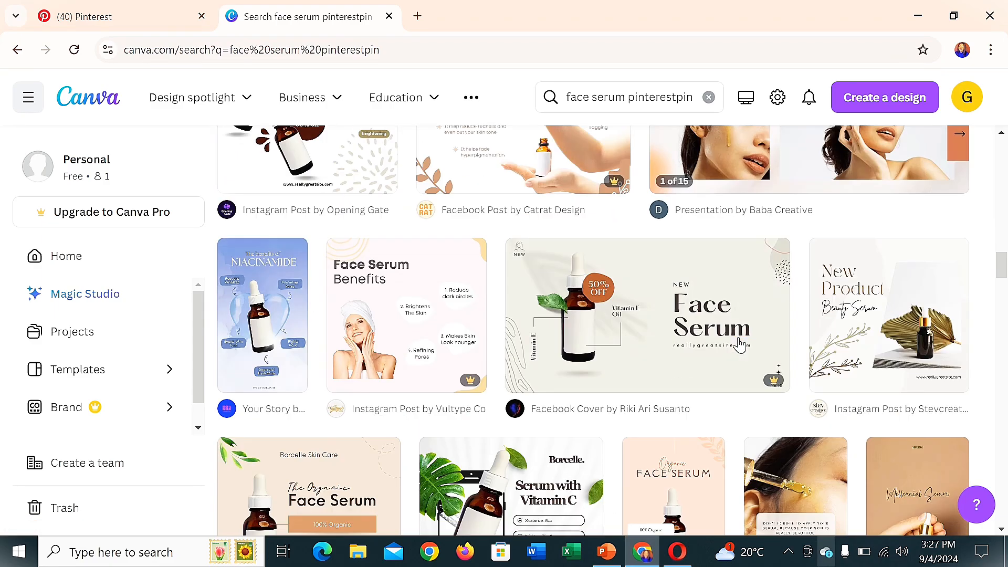
pyautogui.scroll(-6, 739, 344)
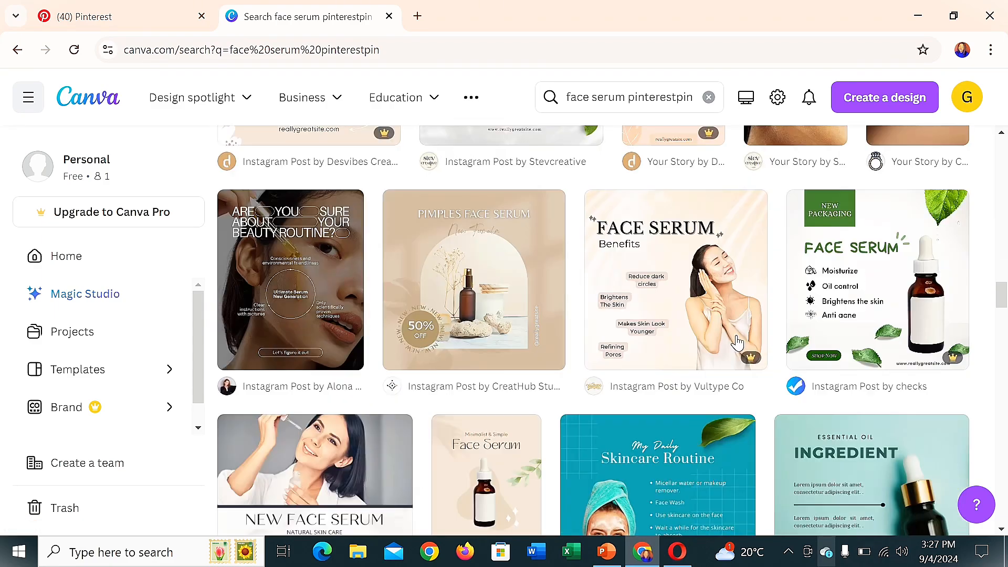
pyautogui.scroll(14, 737, 342)
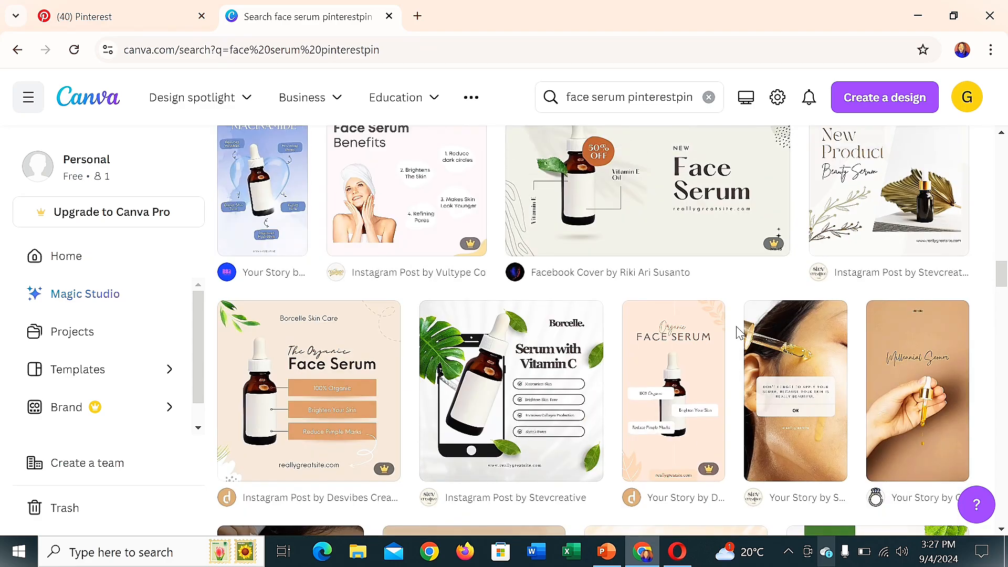
pyautogui.scroll(3, 739, 333)
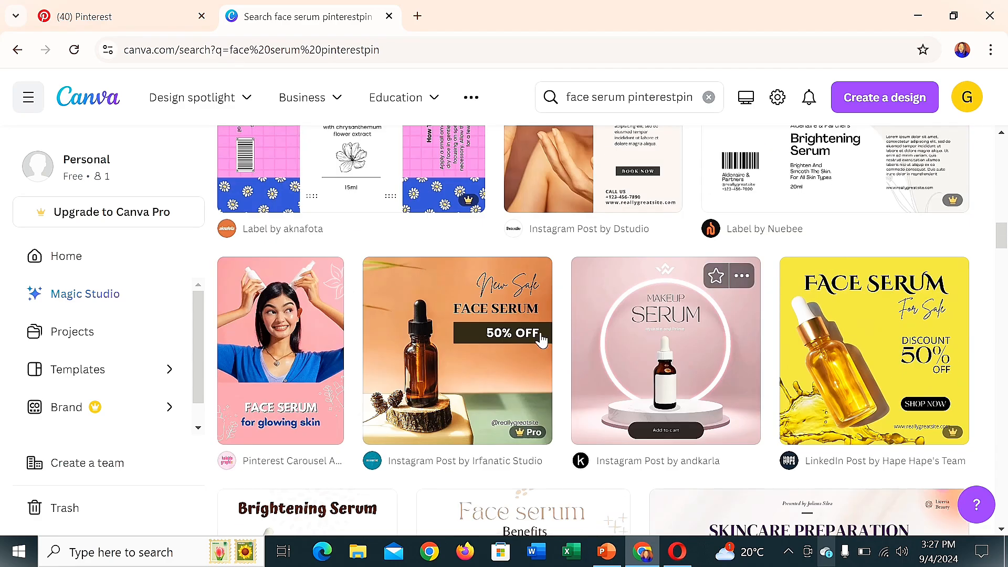
pyautogui.scroll(3, 607, 349)
pyautogui.scroll(3, 608, 349)
pyautogui.scroll(3, 529, 309)
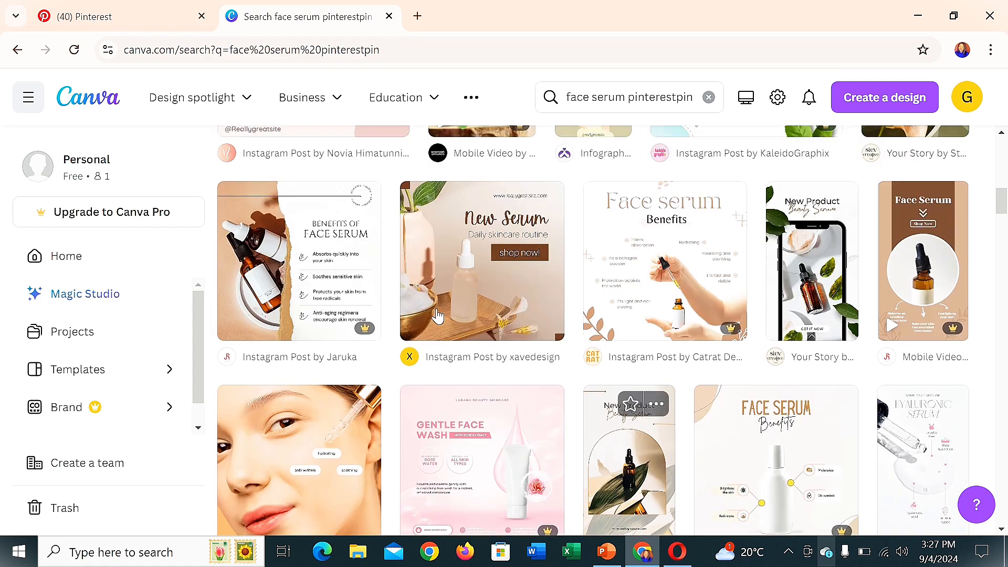
pyautogui.scroll(3, 529, 308)
pyautogui.scroll(3, 607, 304)
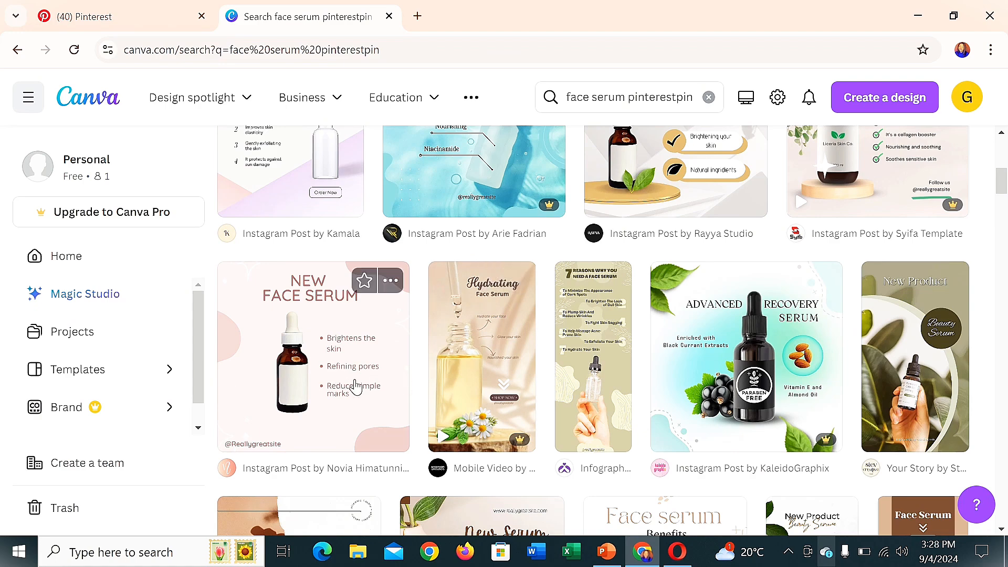
# Step: Open the Pink Aesthetic Face Serum Instagram Post template from the search results for customising
pyautogui.scroll(3, 551, 376)
pyautogui.scroll(-3, 579, 375)
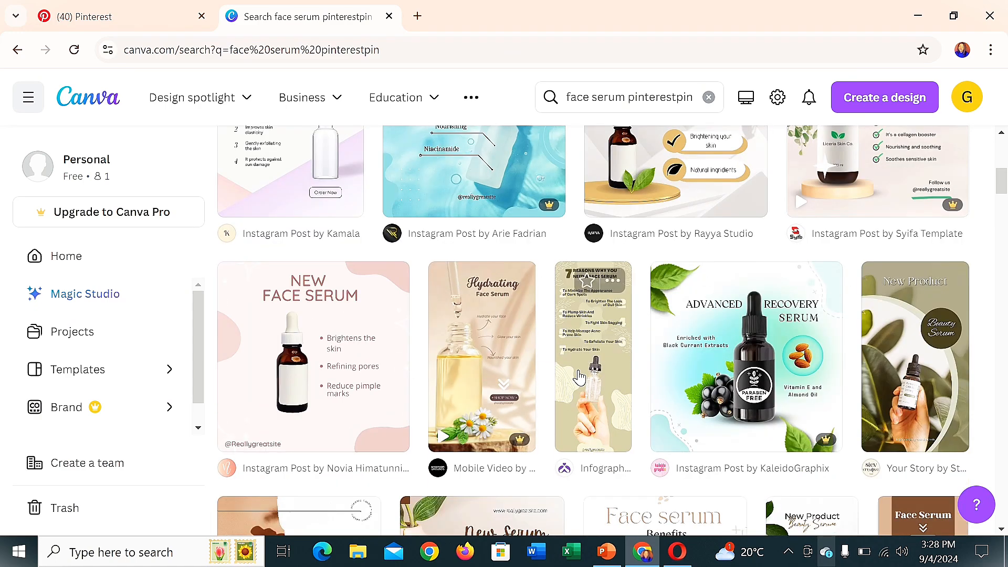
pyautogui.click(301, 376)
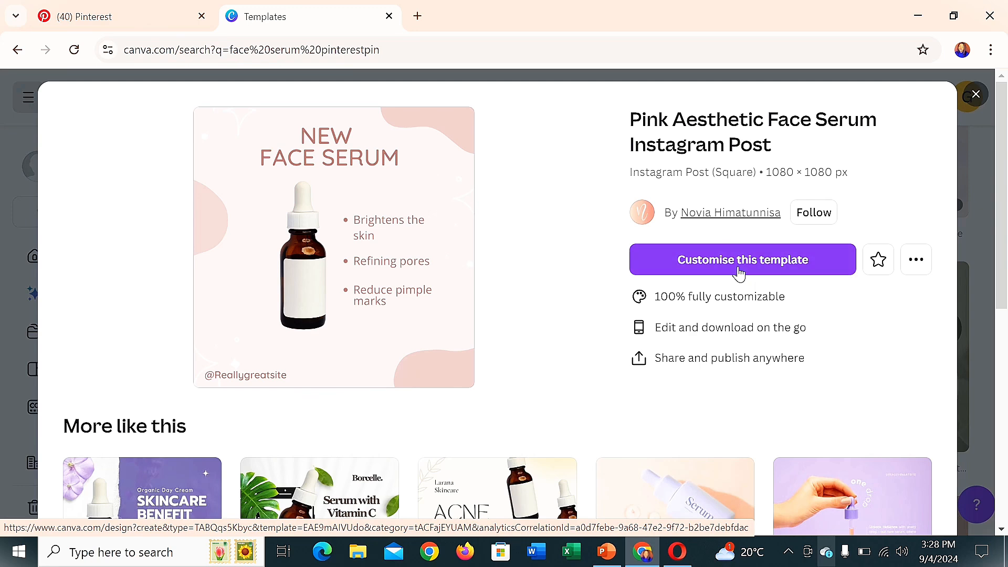
pyautogui.click(739, 271)
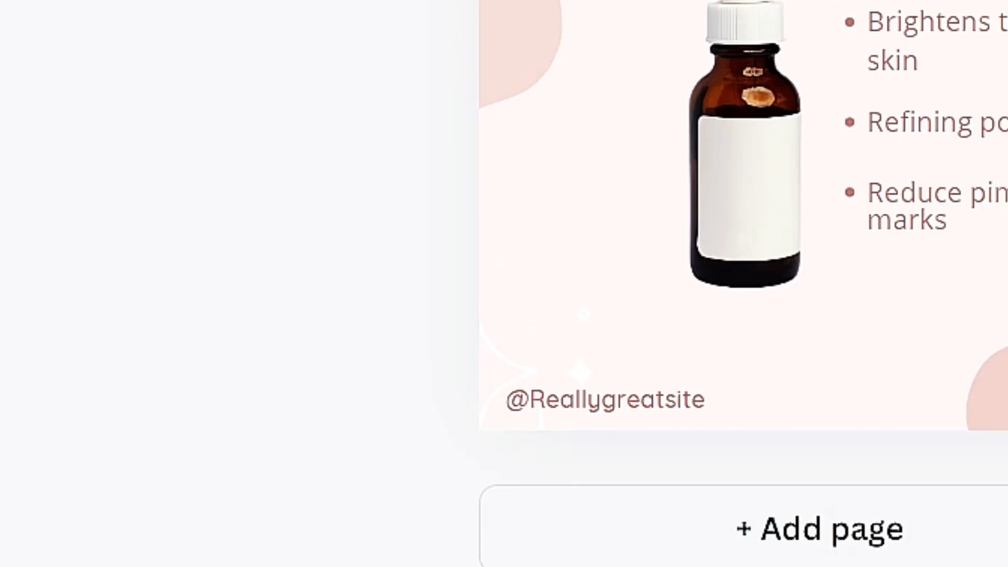
pyautogui.click(631, 396)
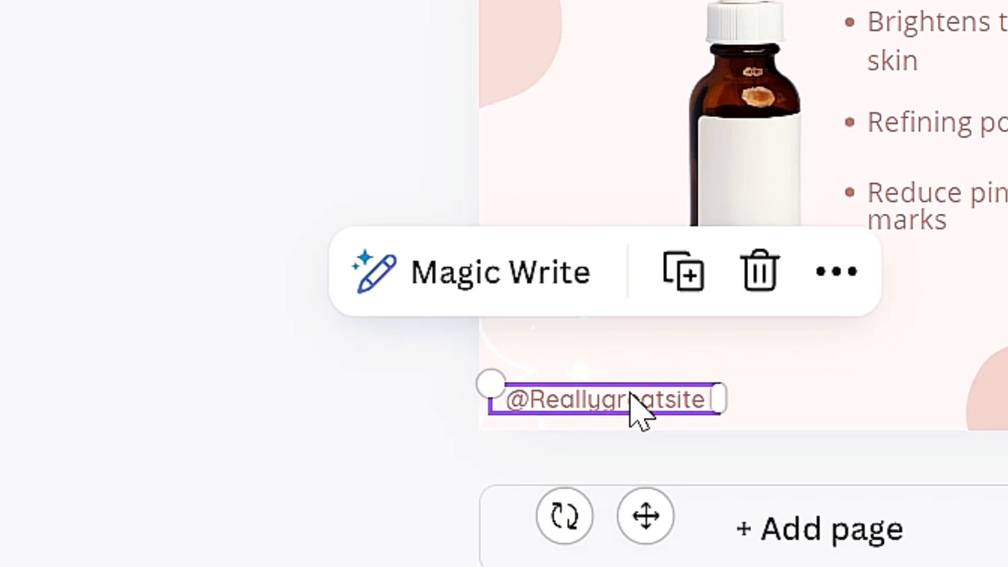
pyautogui.click(632, 396)
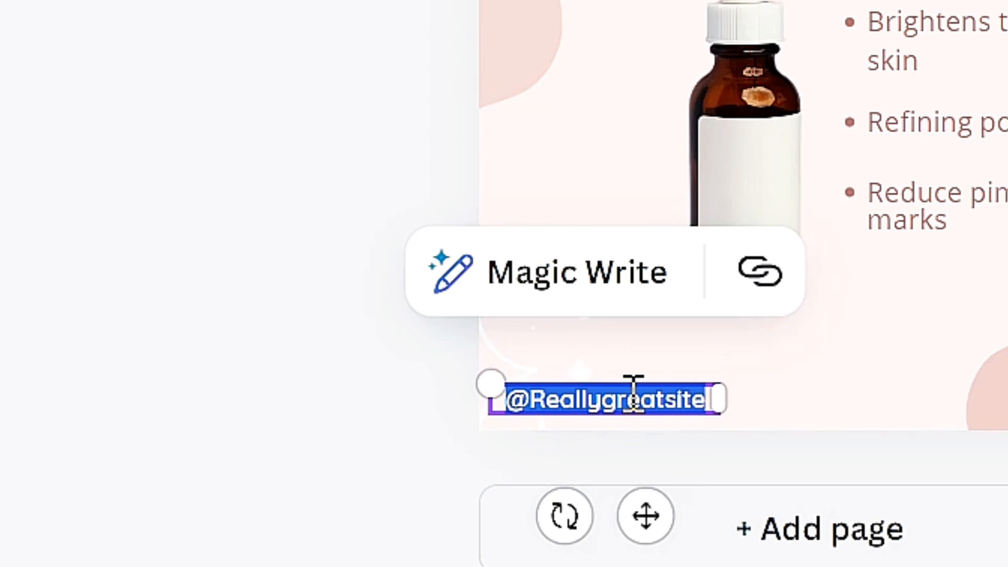
pyautogui.write('p')
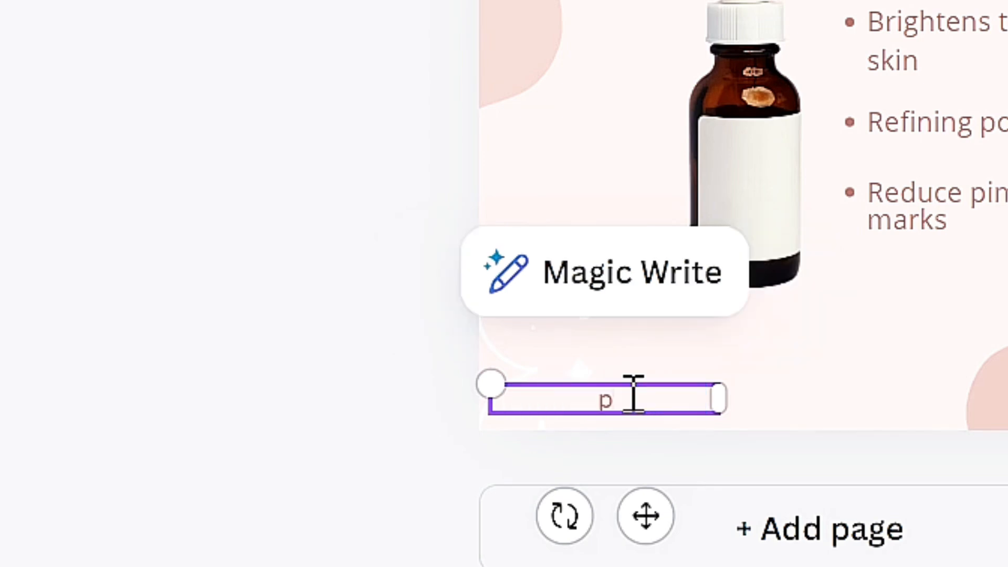
pyautogui.write('retty')
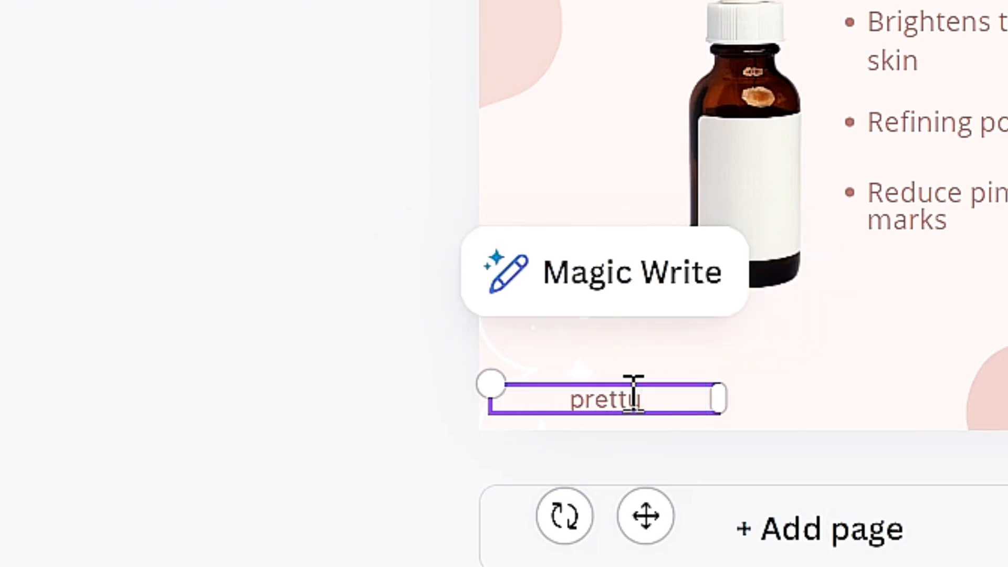
pyautogui.write('little')
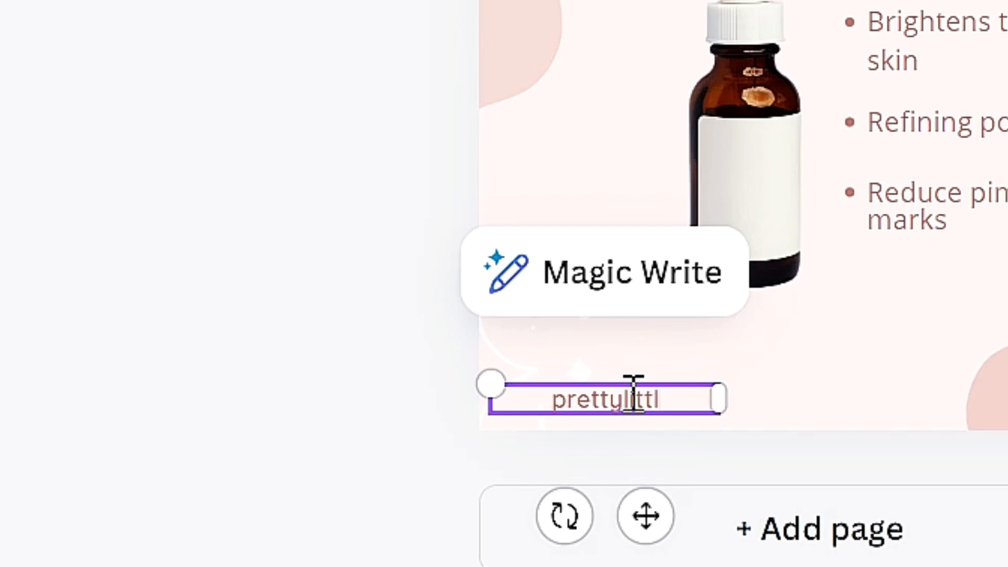
pyautogui.write('things')
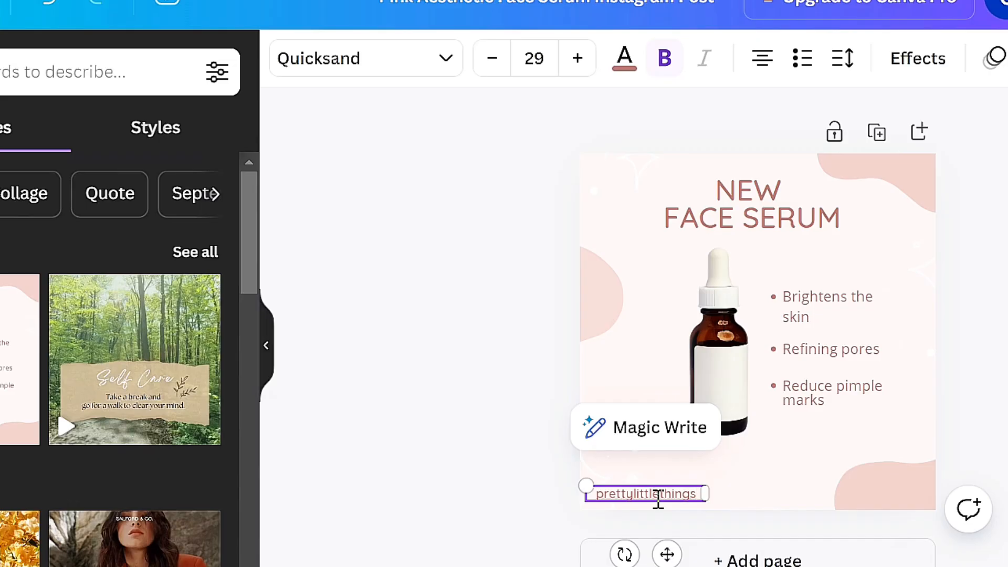
pyautogui.click(762, 424)
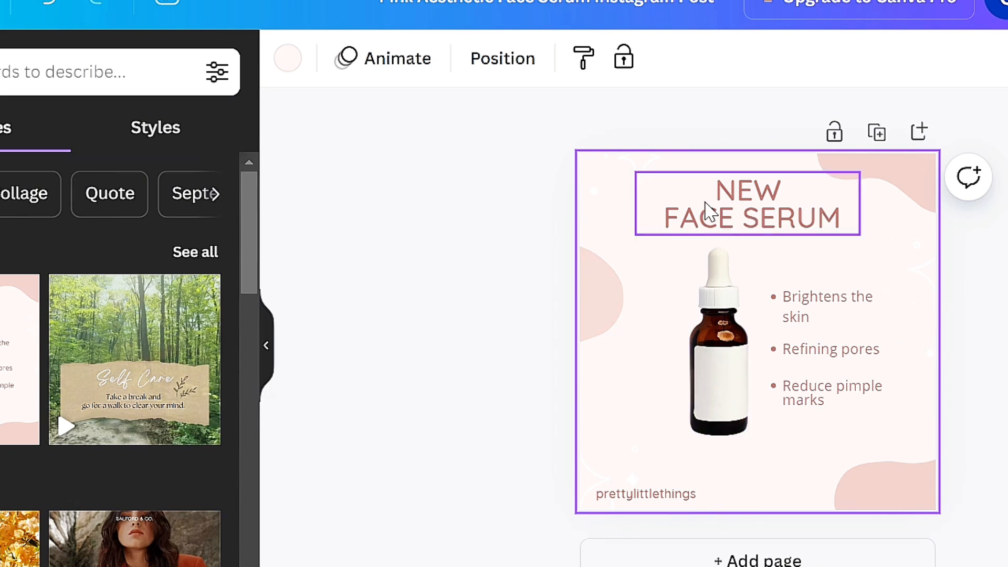
# Step: Replace the design's "NEW FACE SERUM" heading with "BEST FACE SERUM"
pyautogui.click(754, 214)
pyautogui.click(848, 220)
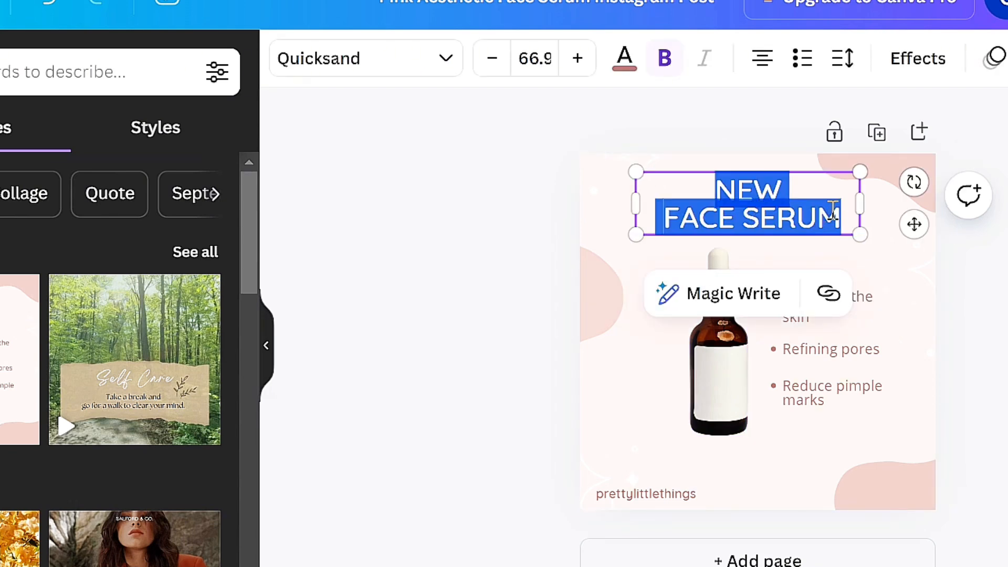
pyautogui.write('BEST SE')
pyautogui.press('BackSpace')
pyautogui.press('BackSpace')
pyautogui.write('FACE SERUM')
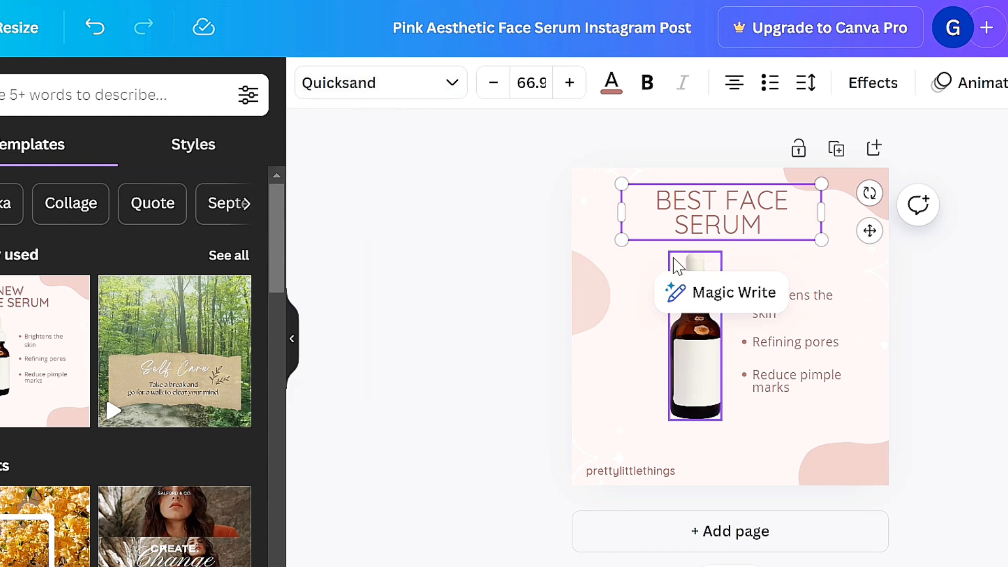
pyautogui.click(825, 266)
pyautogui.click(764, 229)
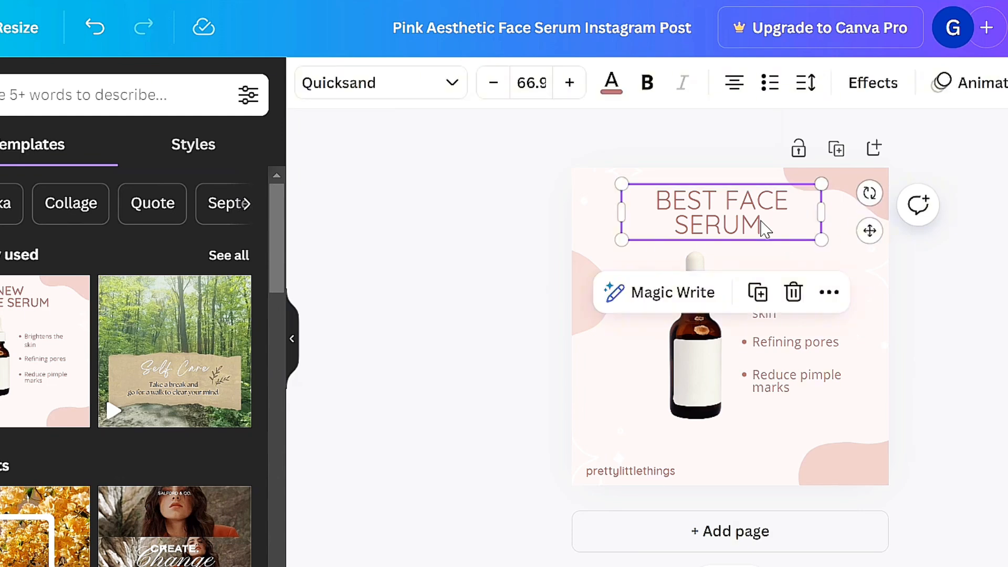
pyautogui.click(758, 295)
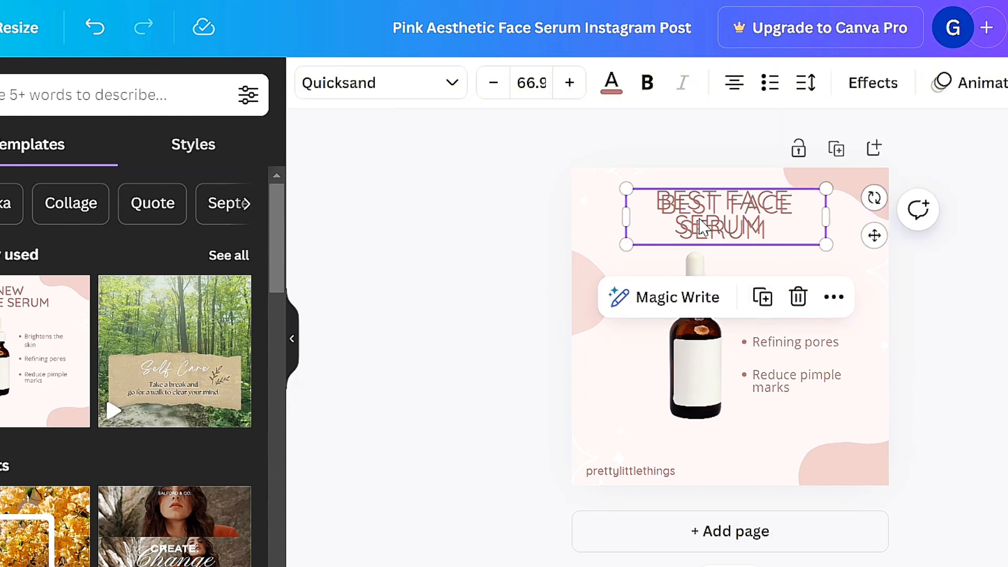
pyautogui.moveTo(719, 227); pyautogui.dragTo(740, 214)
pyautogui.click(760, 295)
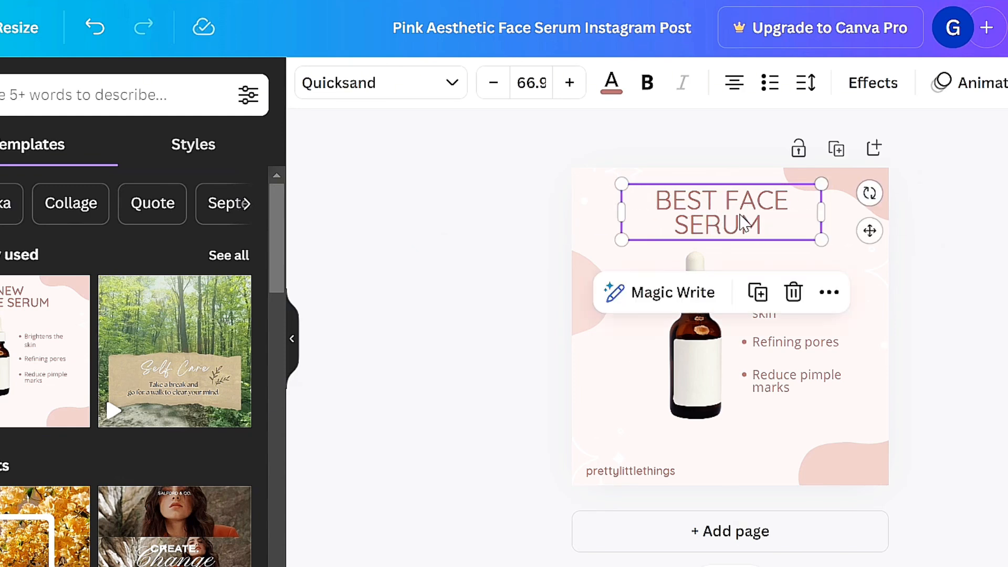
pyautogui.click(764, 297)
pyautogui.moveTo(769, 215); pyautogui.dragTo(760, 206)
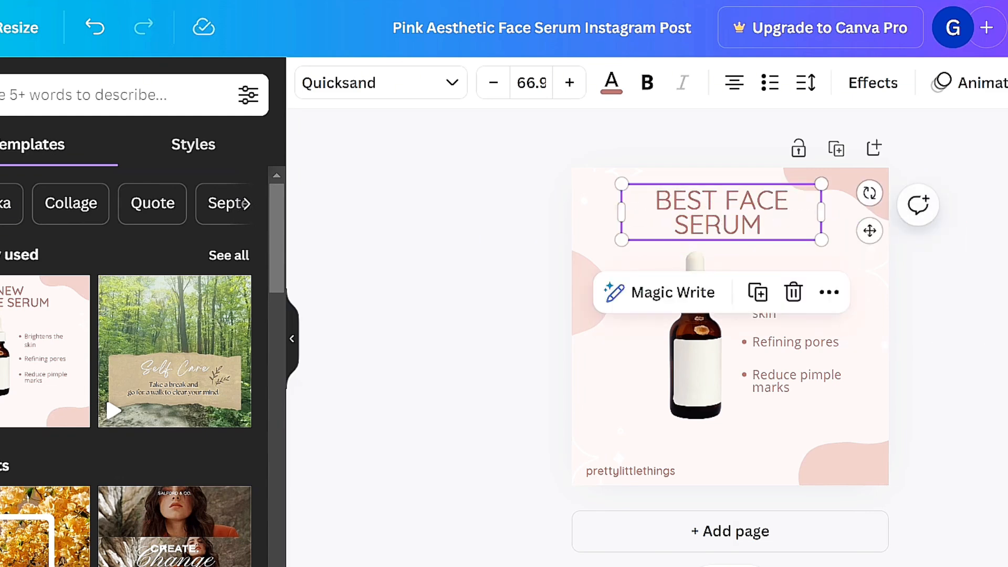
pyautogui.click(989, 270)
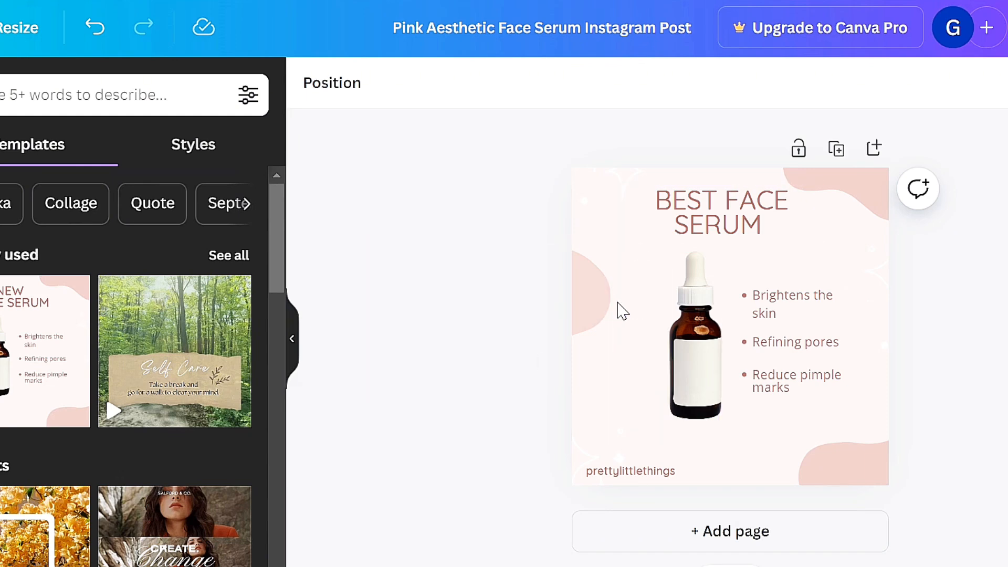
# Step: Try enlarging the pink blob on the left edge of the design and undo the change
pyautogui.moveTo(599, 310)
pyautogui.mouseDown()
pyautogui.moveTo(868, 308)
pyautogui.moveTo(611, 308)
pyautogui.mouseUp()
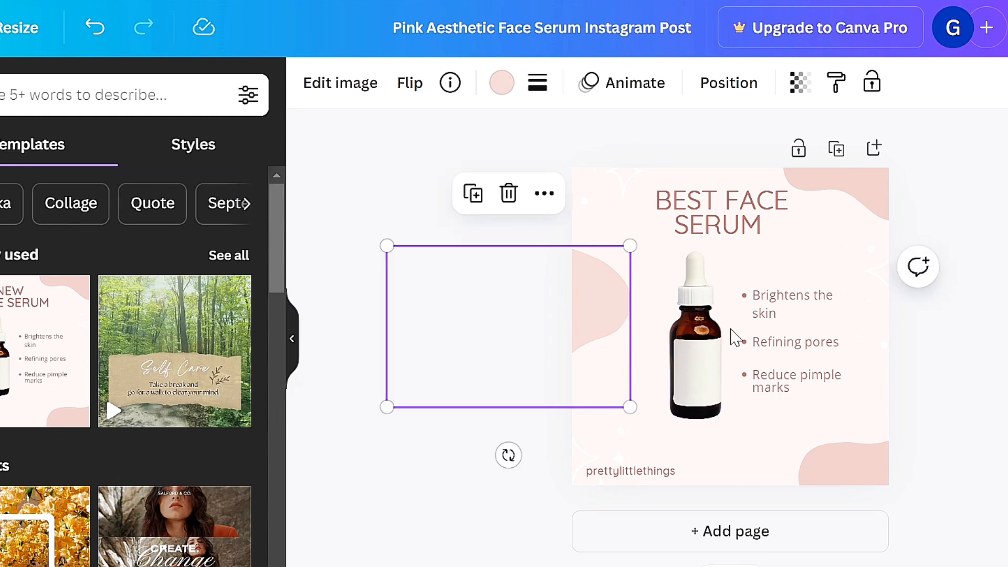
pyautogui.click(93, 27)
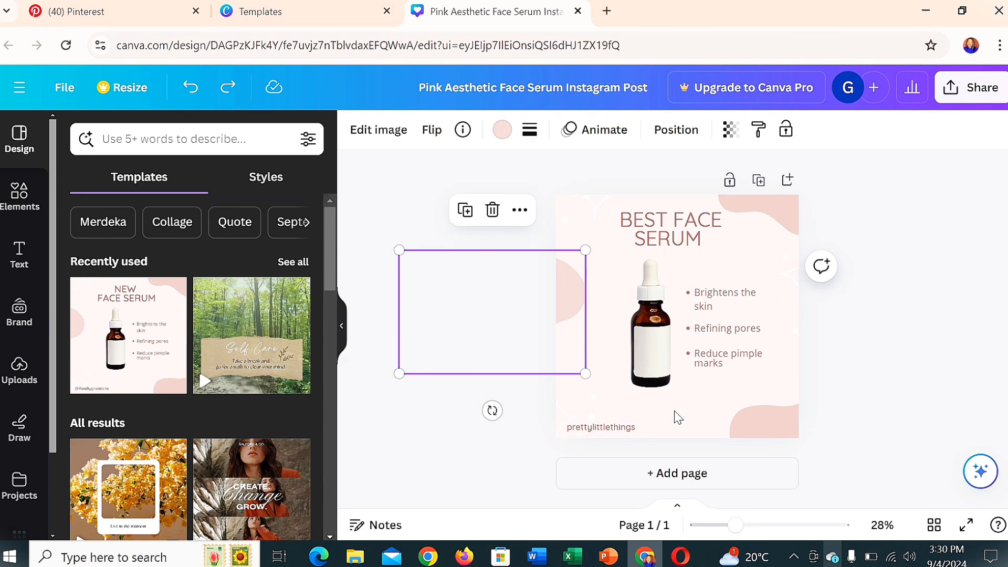
# Step: Try several solid and gradient colours for the page background, ending with the grey-to-white gradient
pyautogui.click(678, 417)
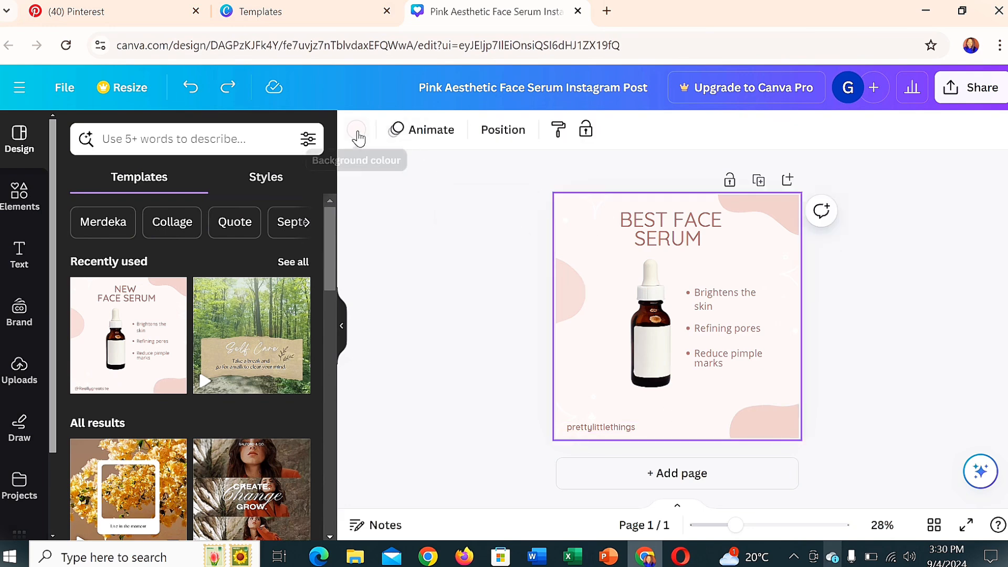
pyautogui.click(356, 137)
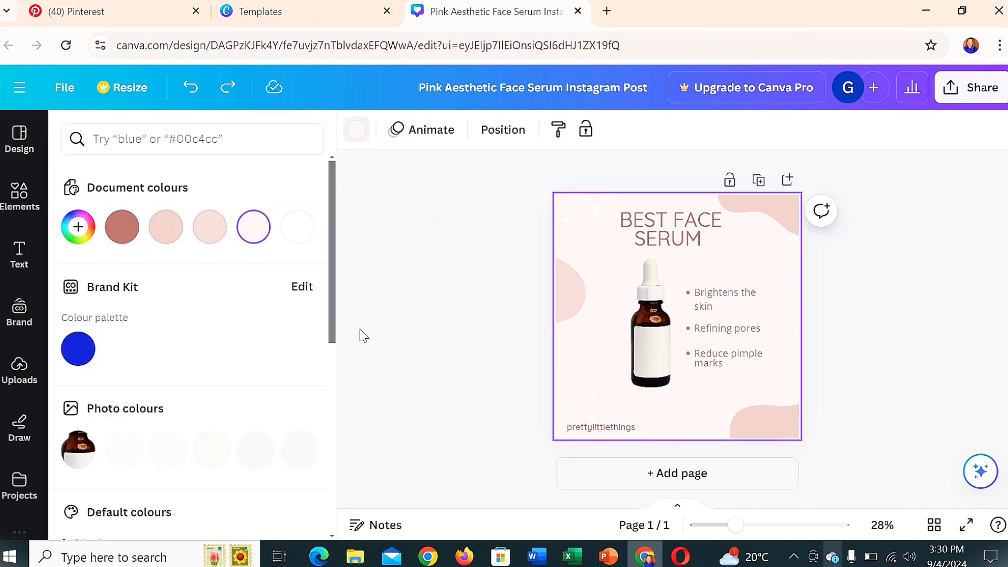
pyautogui.scroll(-3, 256, 337)
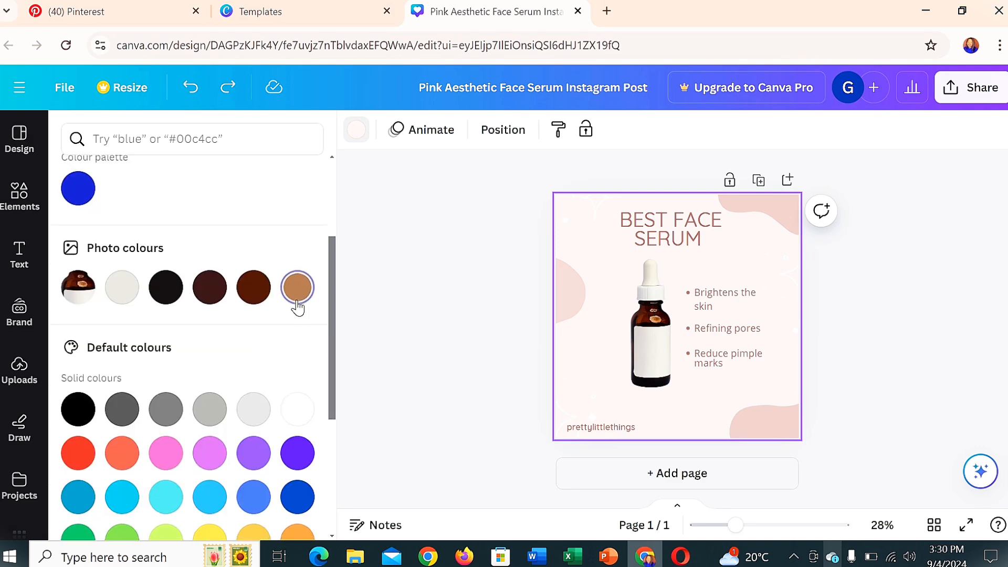
pyautogui.click(296, 303)
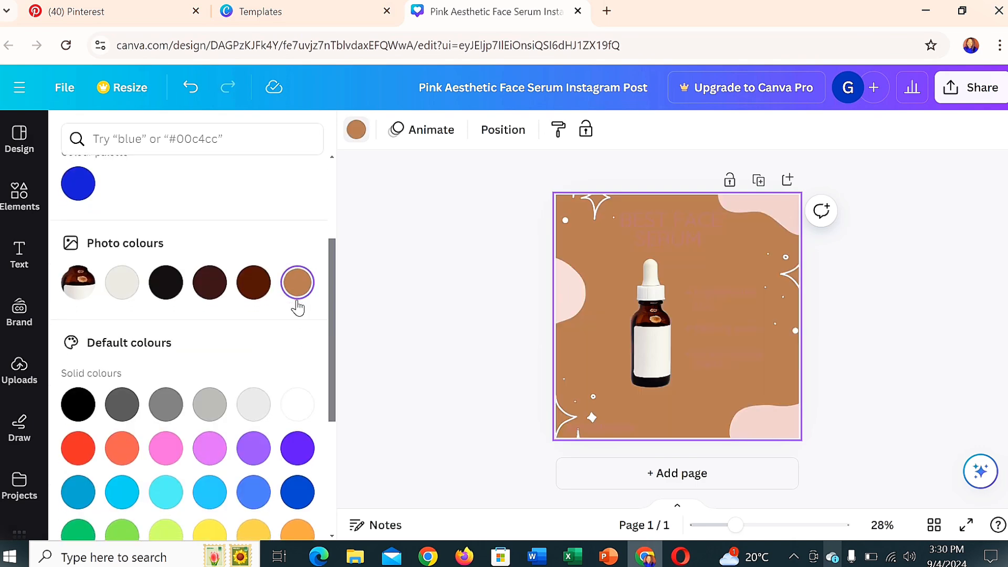
pyautogui.scroll(-3, 295, 294)
pyautogui.click(292, 258)
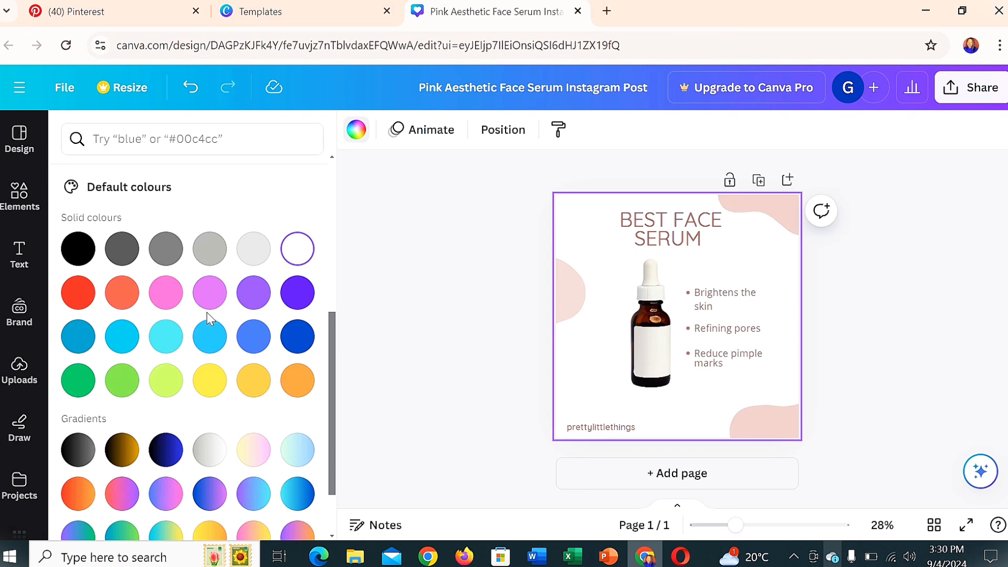
pyautogui.click(179, 339)
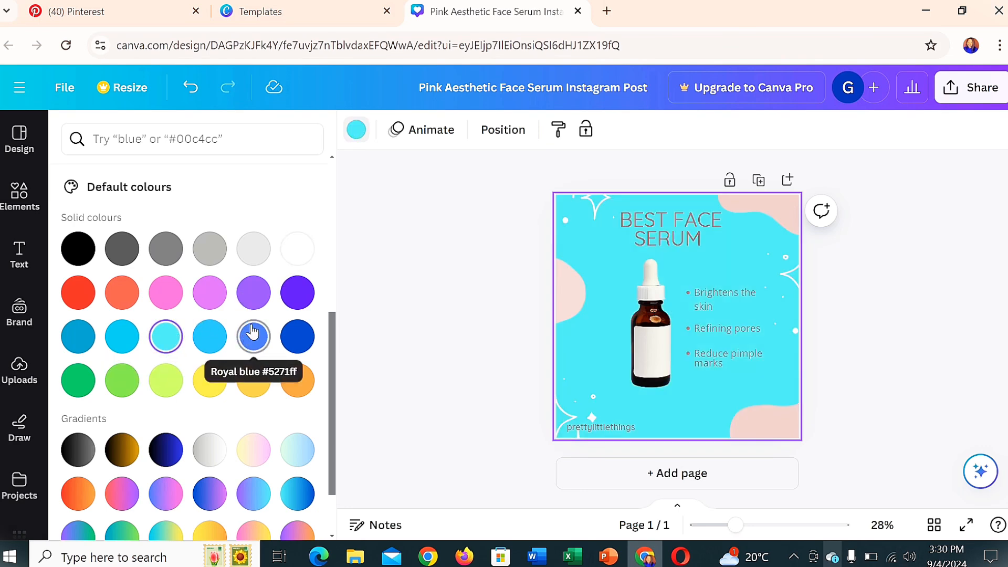
pyautogui.scroll(-1, 296, 330)
pyautogui.scroll(-1, 295, 328)
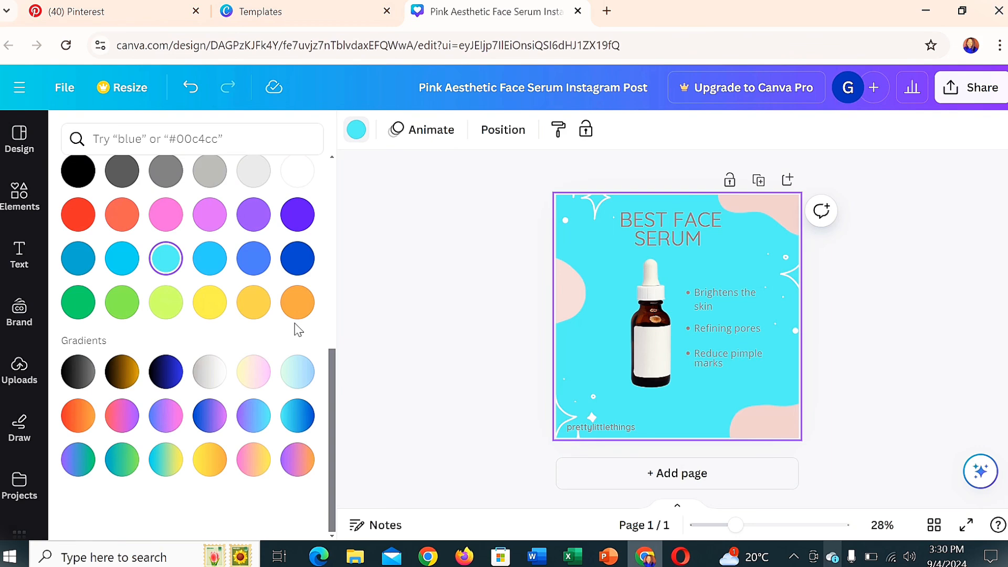
pyautogui.click(254, 460)
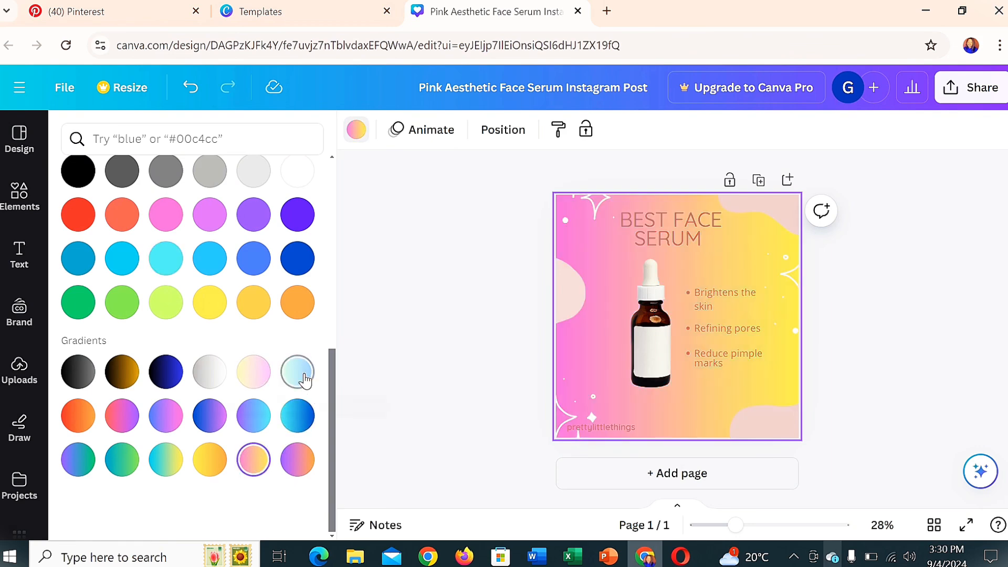
pyautogui.click(304, 378)
pyautogui.click(261, 383)
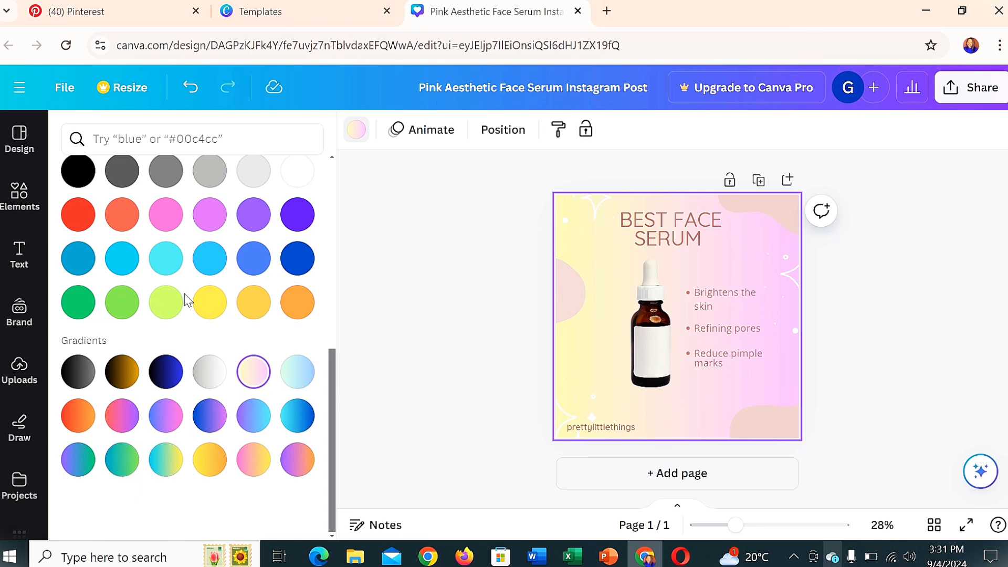
pyautogui.click(167, 258)
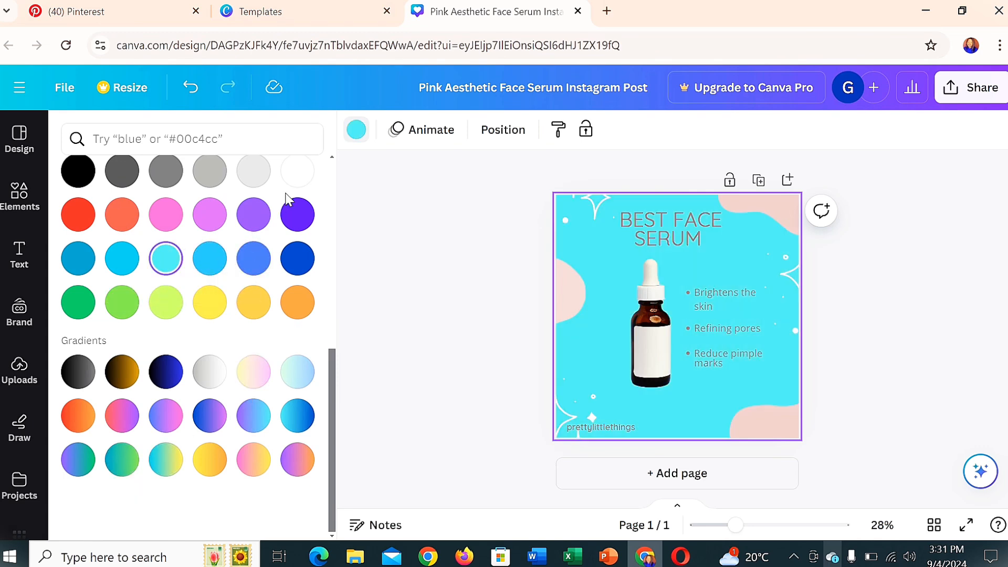
pyautogui.click(298, 173)
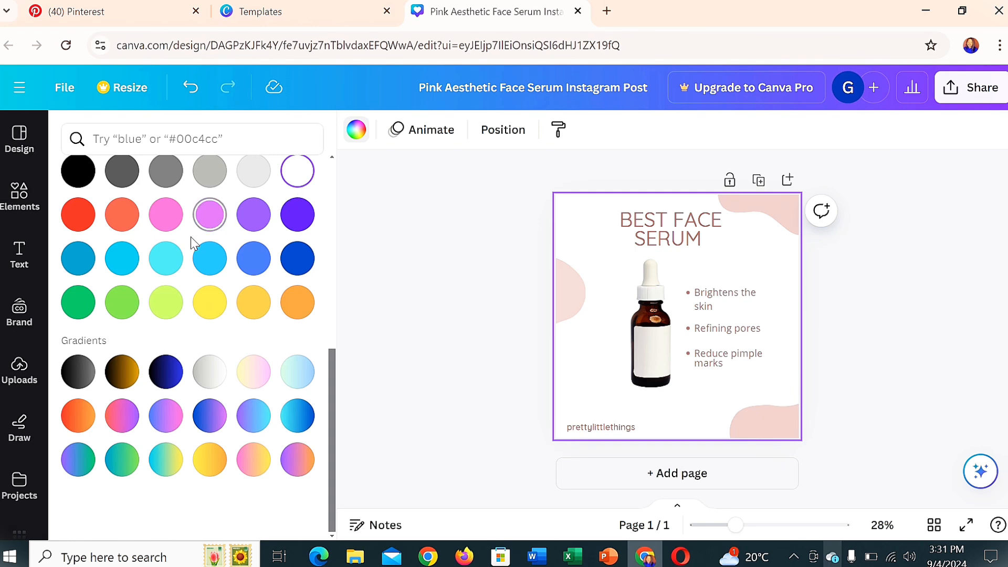
pyautogui.click(218, 307)
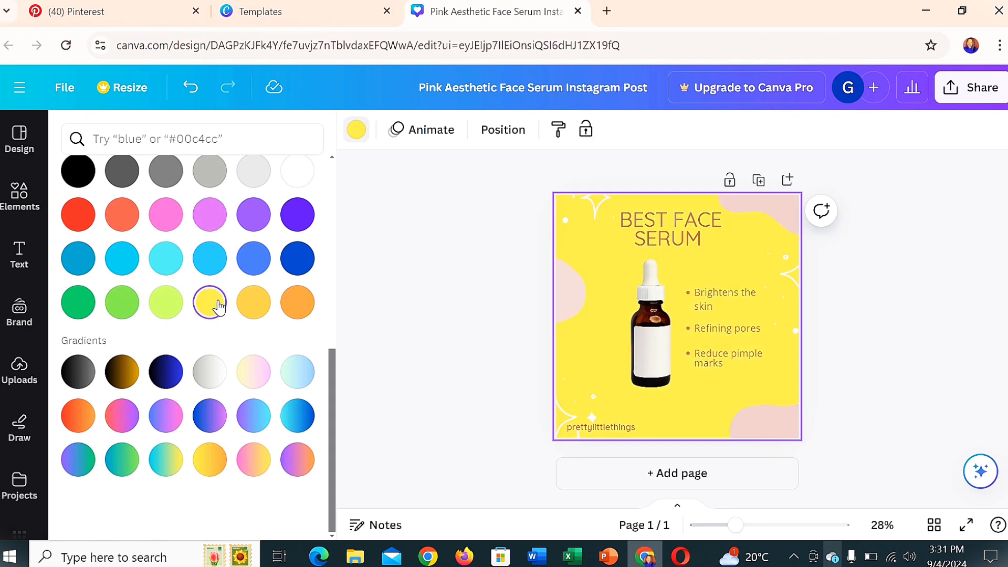
pyautogui.click(249, 312)
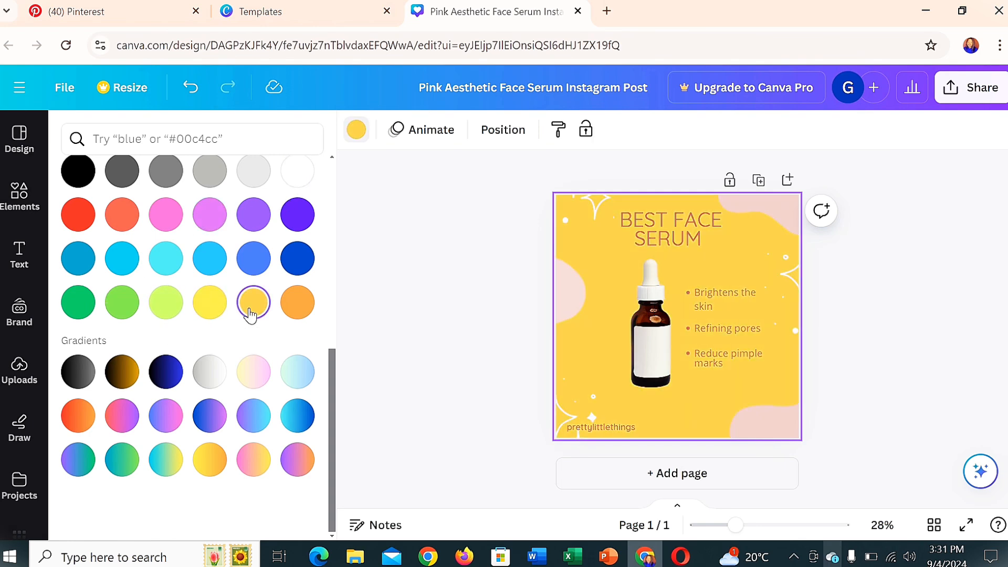
pyautogui.click(252, 371)
pyautogui.click(210, 381)
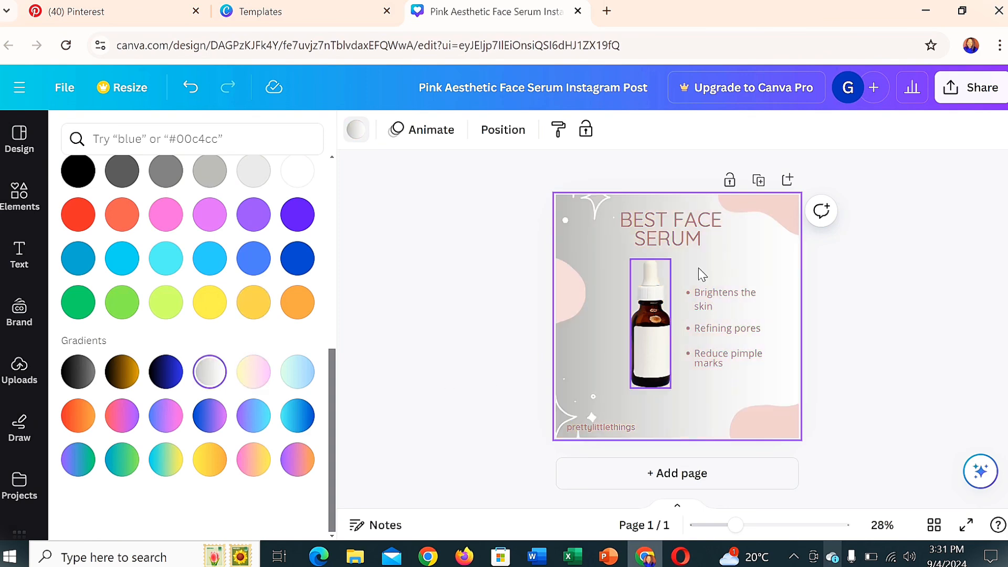
# Step: Select the serum bottle image in the design and search the elements library for "serum"
pyautogui.click(645, 359)
pyautogui.click(19, 197)
pyautogui.click(110, 139)
pyautogui.write('serum')
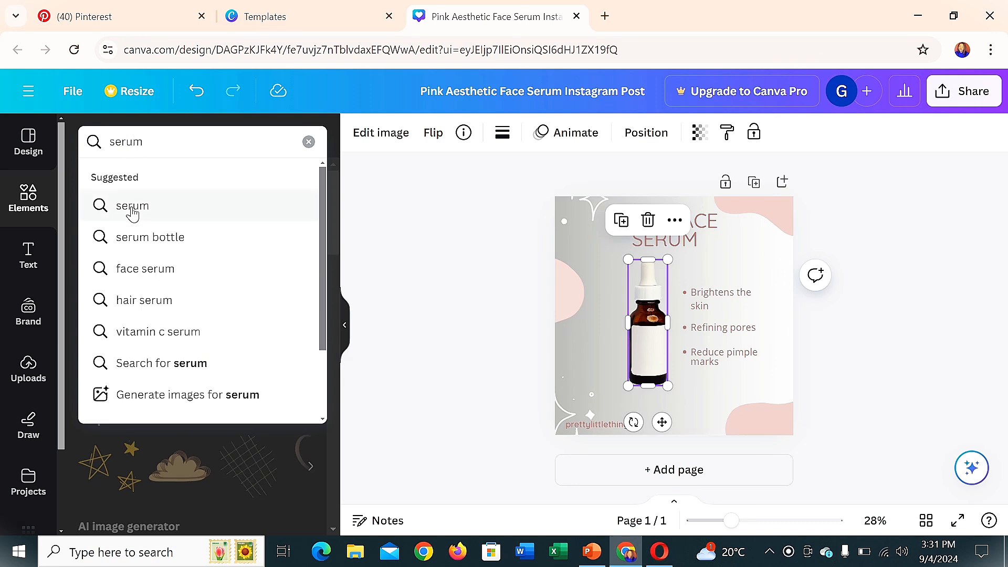
pyautogui.click(131, 207)
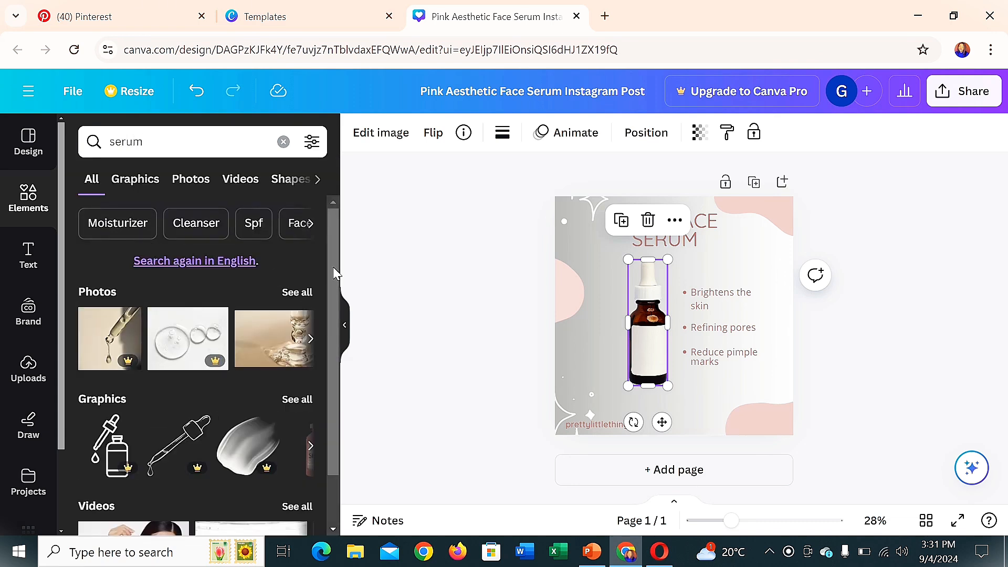
# Step: Browse the full set of serum photos and delete the white-labelled serum bottle image from the design
pyautogui.moveTo(657, 339); pyautogui.dragTo(608, 355)
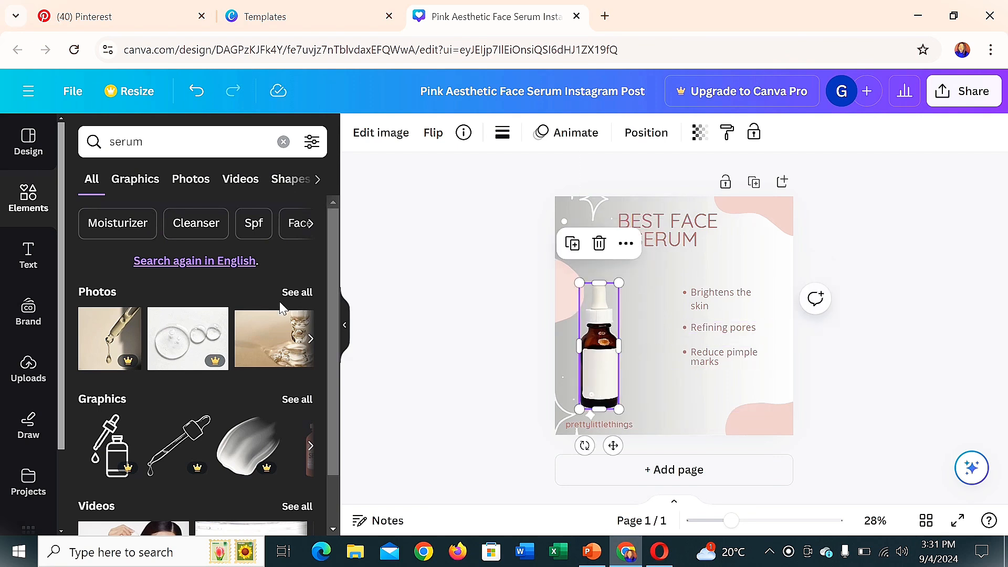
pyautogui.scroll(-1, 222, 392)
pyautogui.scroll(1, 236, 334)
pyautogui.click(307, 297)
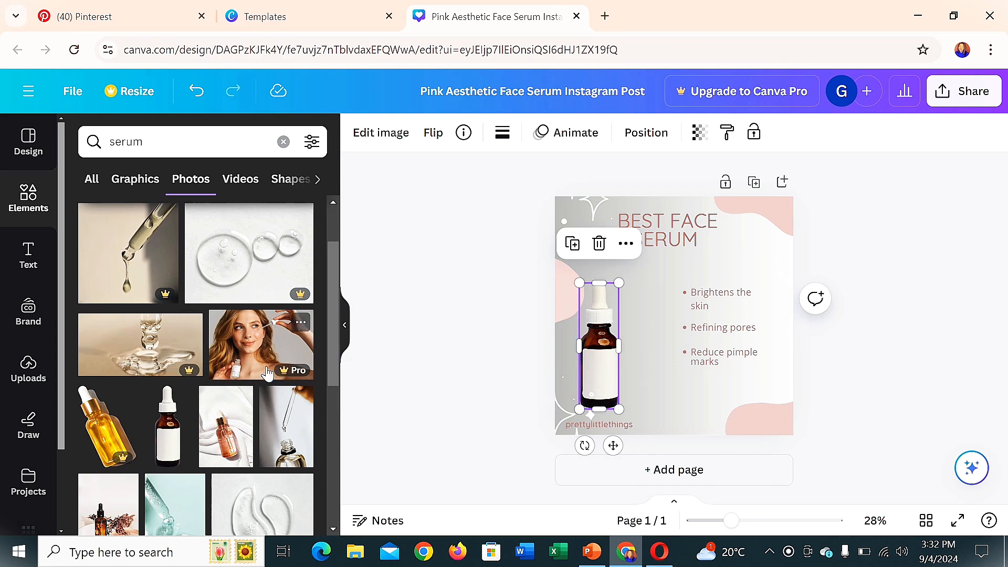
pyautogui.scroll(-2, 247, 408)
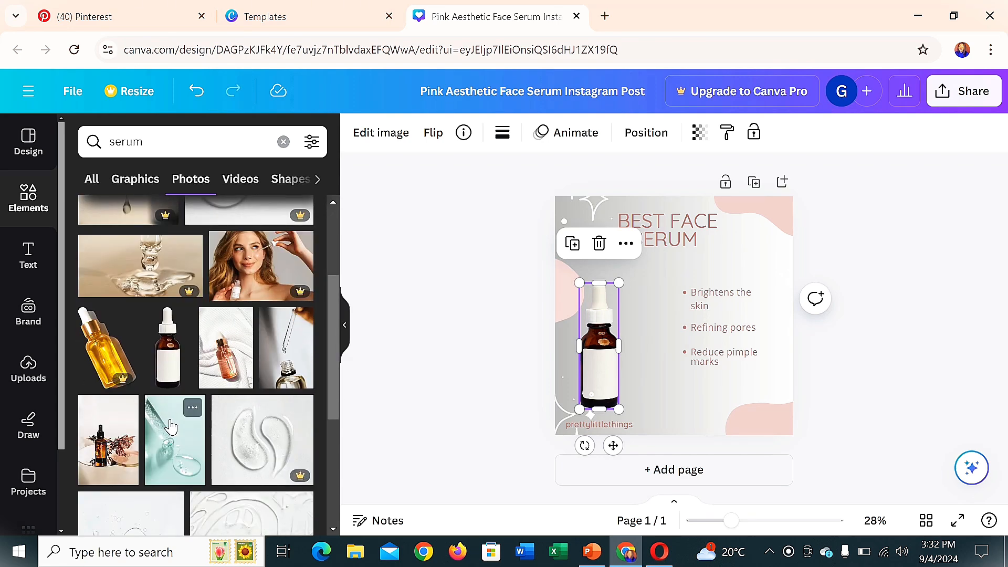
pyautogui.scroll(-4, 170, 423)
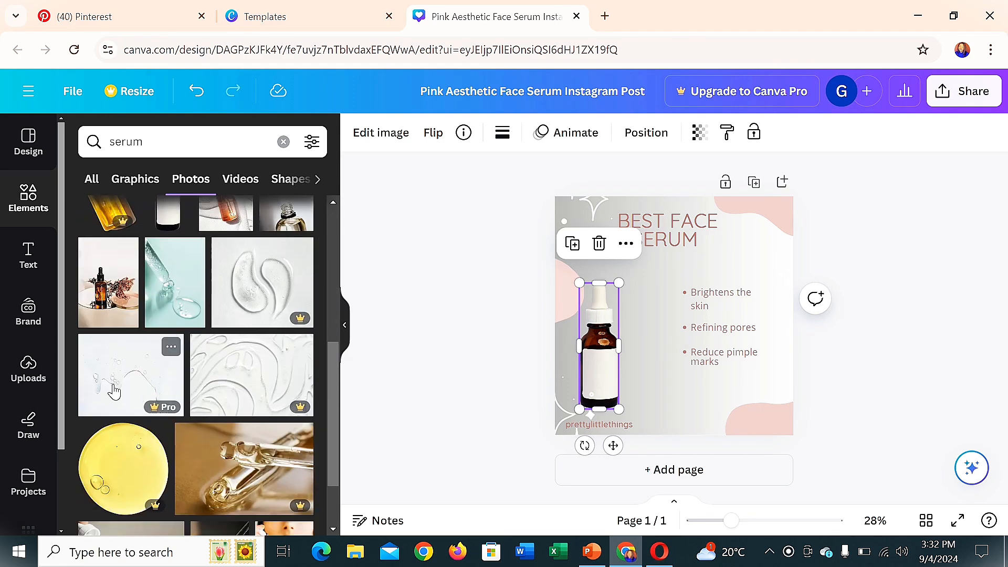
pyautogui.click(598, 243)
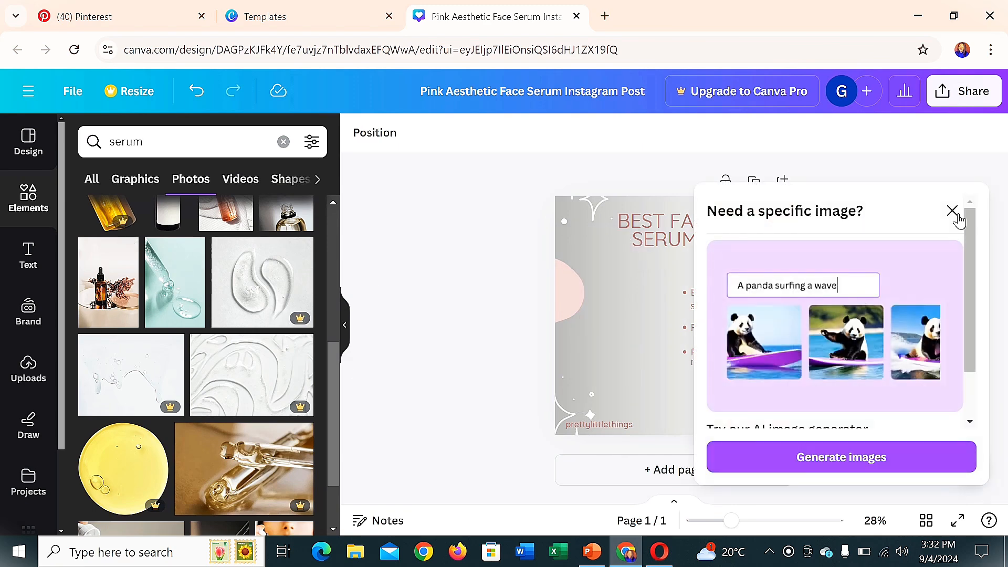
pyautogui.click(953, 210)
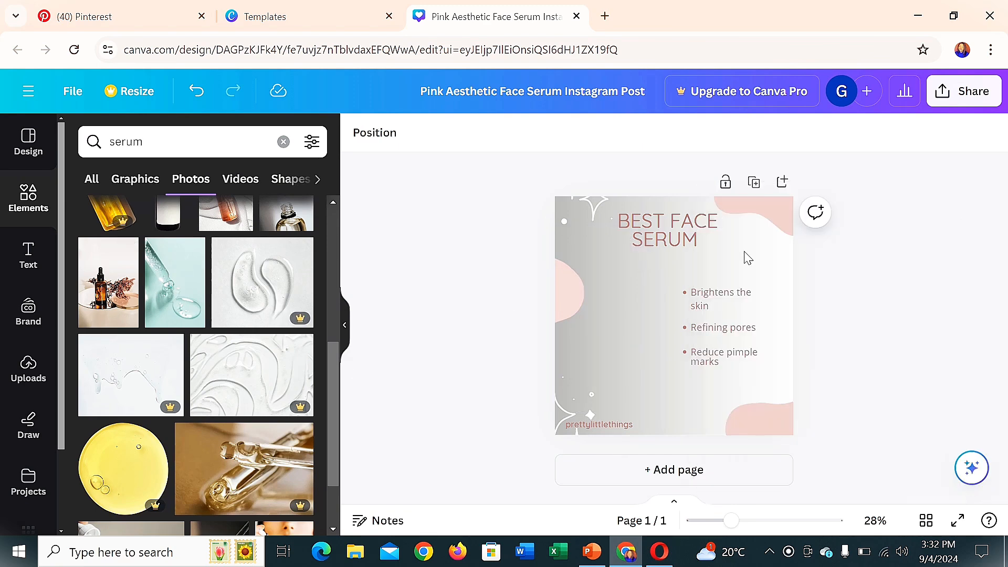
# Step: Add the photo of the amber dropper bottle with dried flowers and place it against the design's left edge
pyautogui.click(109, 310)
pyautogui.moveTo(665, 357); pyautogui.dragTo(614, 360)
pyautogui.click(894, 334)
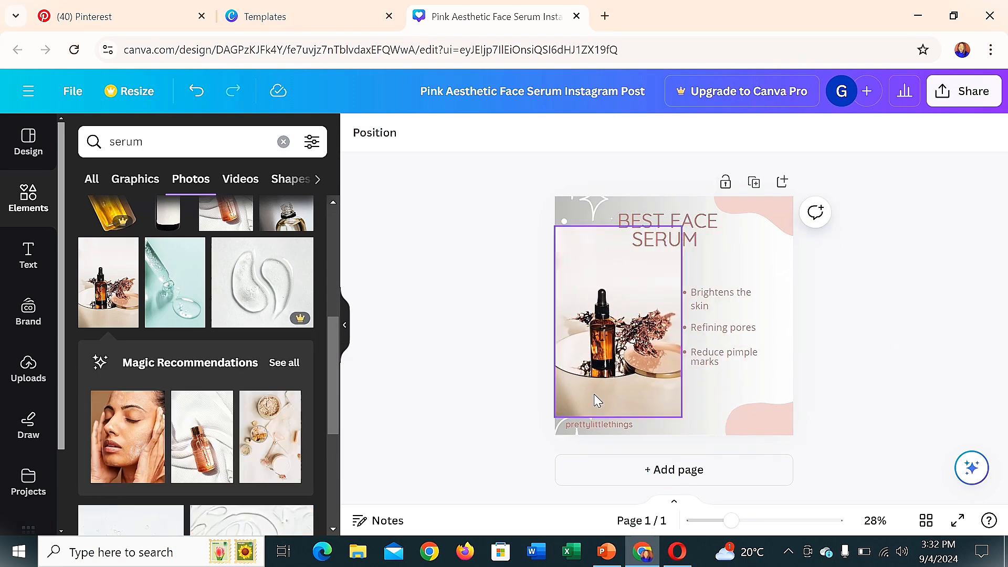
# Step: Crop the amber bottle photo at its top, right and bottom edges to clear the heading, bullet list and brand name
pyautogui.click(618, 343)
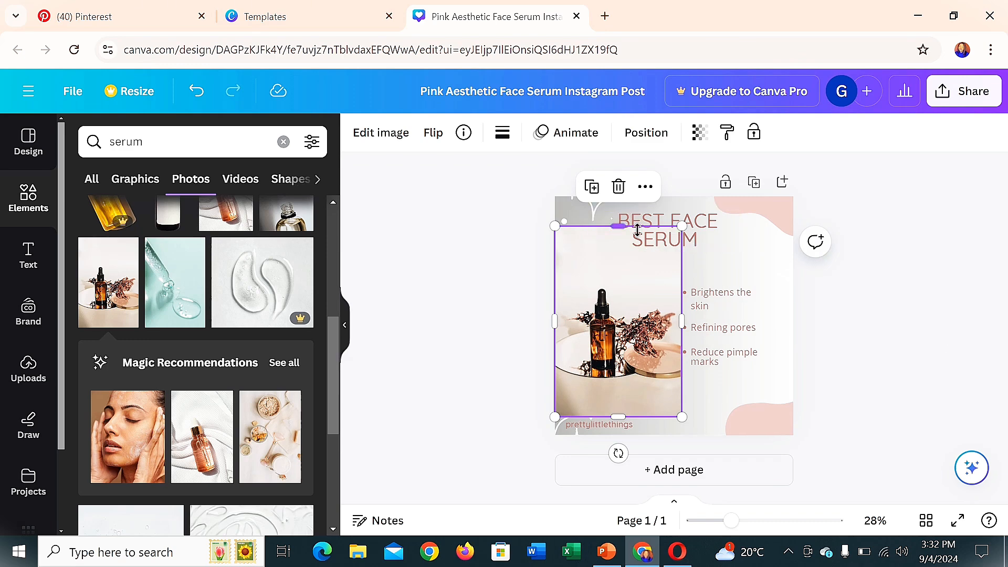
pyautogui.moveTo(619, 228); pyautogui.dragTo(615, 257)
pyautogui.moveTo(679, 332); pyautogui.dragTo(674, 331)
pyautogui.click(876, 361)
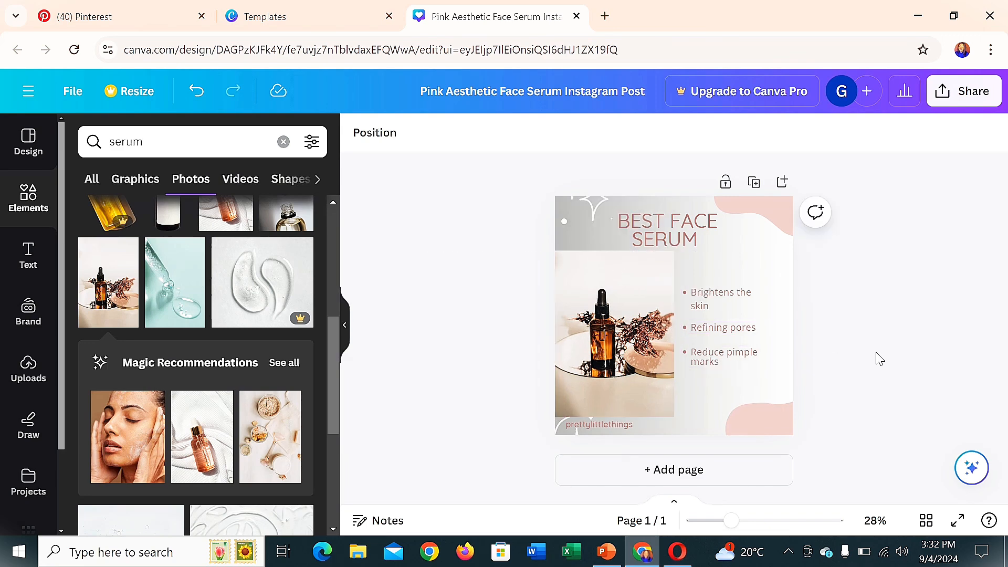
pyautogui.click(598, 404)
pyautogui.moveTo(614, 416); pyautogui.dragTo(613, 410)
pyautogui.click(839, 356)
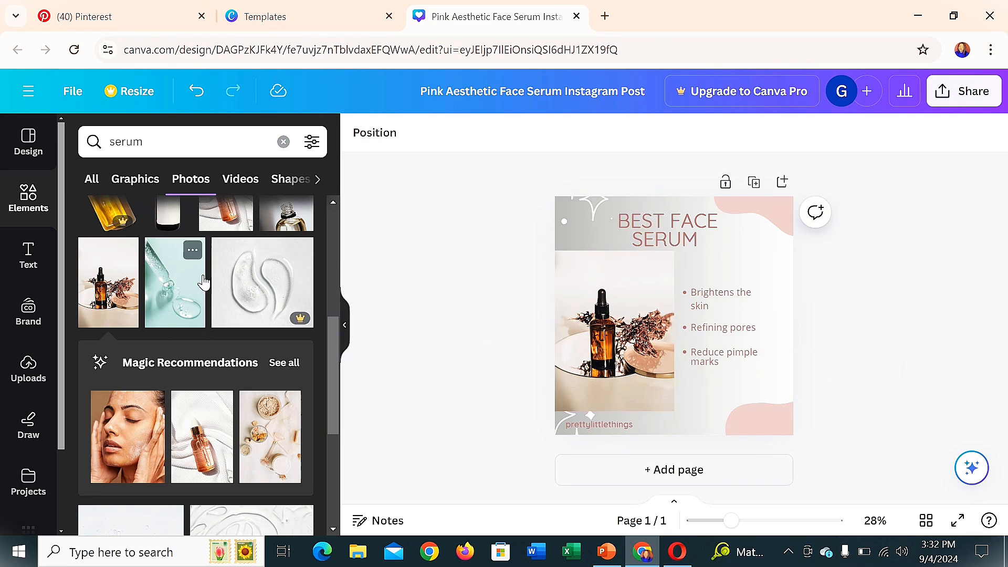
# Step: Add the teal dropper photo as a small picture above the bullet list and slightly reduce the amber bottle photo
pyautogui.click(175, 303)
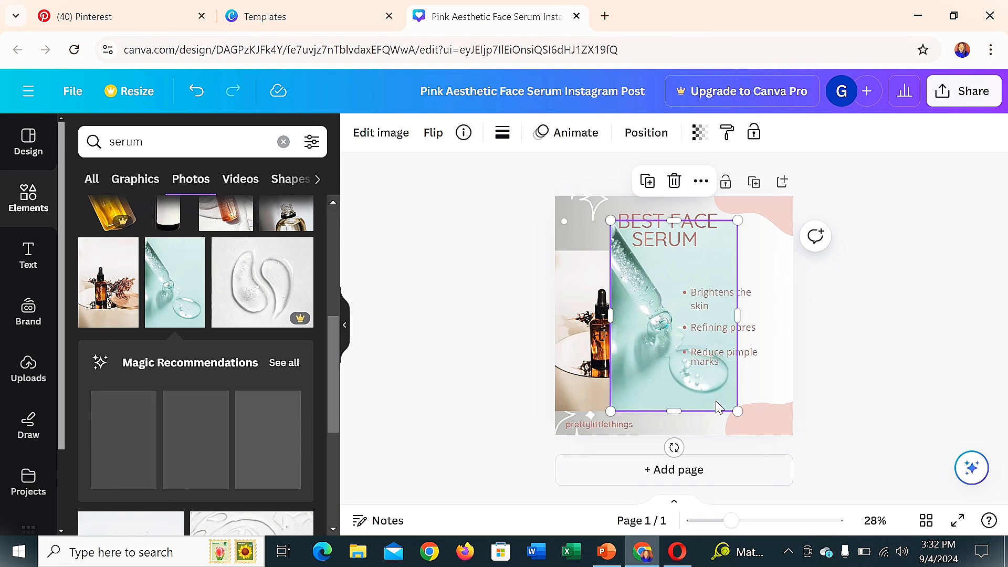
pyautogui.moveTo(740, 414); pyautogui.dragTo(578, 290)
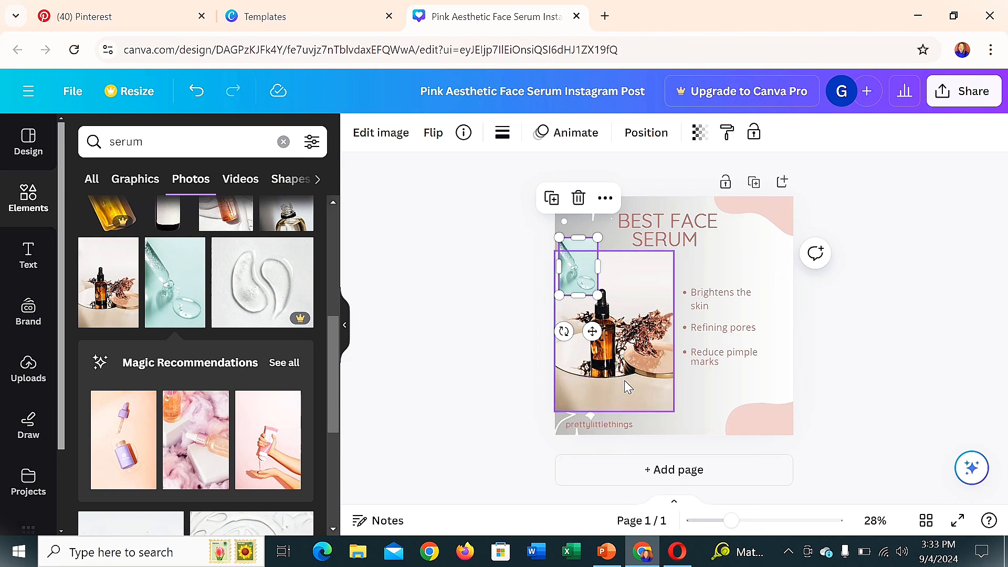
pyautogui.click(569, 405)
pyautogui.moveTo(641, 344)
pyautogui.mouseDown()
pyautogui.moveTo(651, 360)
pyautogui.moveTo(641, 363)
pyautogui.mouseUp()
pyautogui.moveTo(581, 254); pyautogui.dragTo(754, 250)
pyautogui.click(728, 378)
pyautogui.click(647, 289)
pyautogui.moveTo(660, 269); pyautogui.dragTo(671, 255)
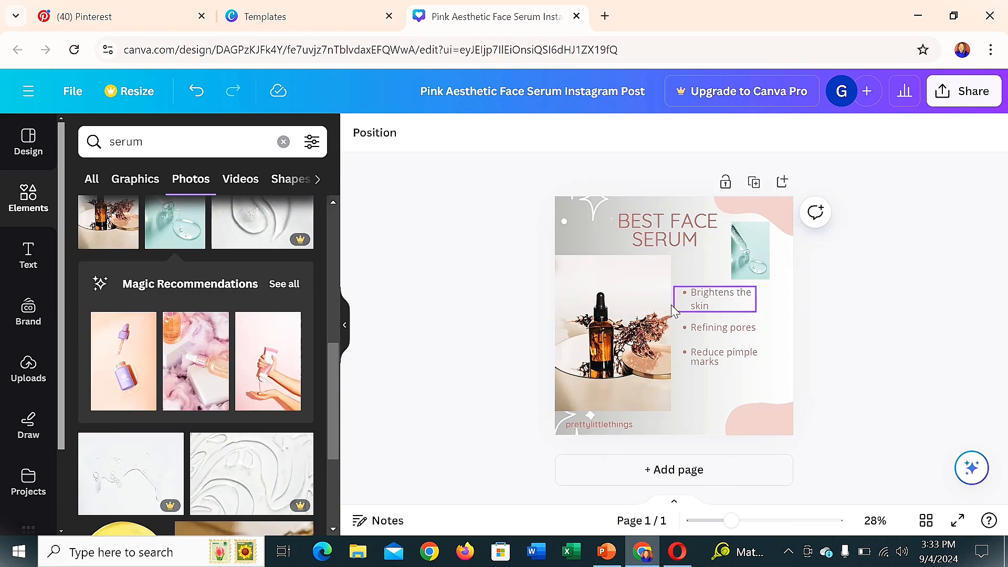
# Step: Recolour the three bullet texts with the dark brown from the amber bottle photo's colours
pyautogui.click(699, 299)
pyautogui.click(584, 133)
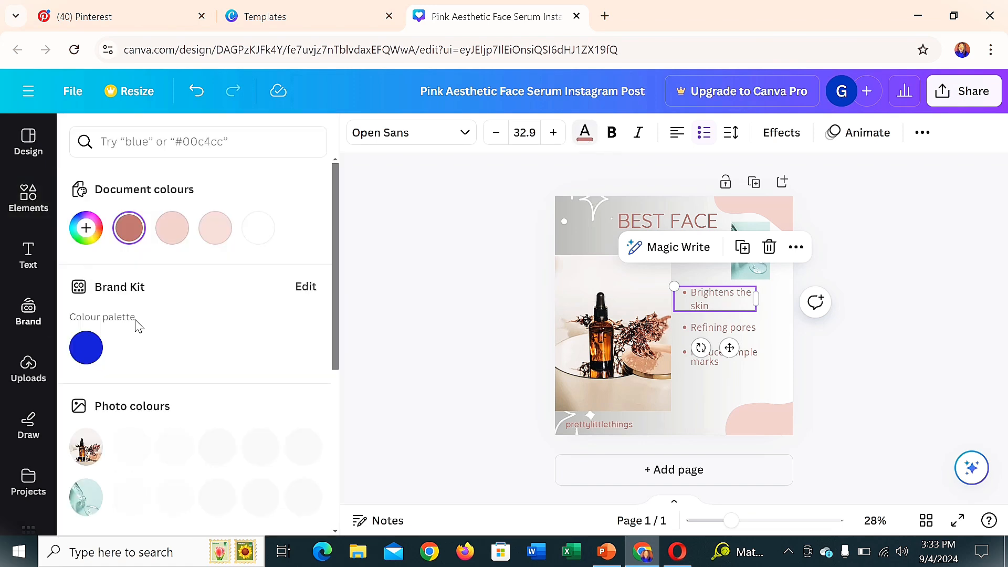
pyautogui.click(258, 445)
pyautogui.click(756, 328)
pyautogui.click(257, 445)
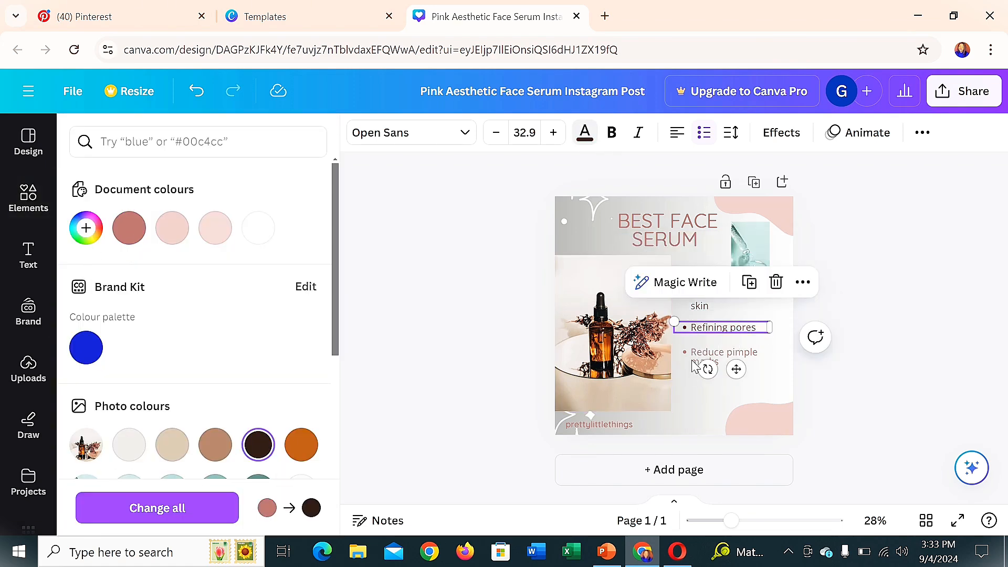
pyautogui.click(724, 355)
pyautogui.click(258, 445)
pyautogui.click(852, 301)
# Step: Thicken the three bullet texts by overlaying duplicates on the originals, and make the "BEST FACE SERUM" heading bolder
pyautogui.click(745, 294)
pyautogui.click(741, 249)
pyautogui.moveTo(733, 308); pyautogui.dragTo(718, 328)
pyautogui.click(718, 329)
pyautogui.click(750, 286)
pyautogui.click(724, 357)
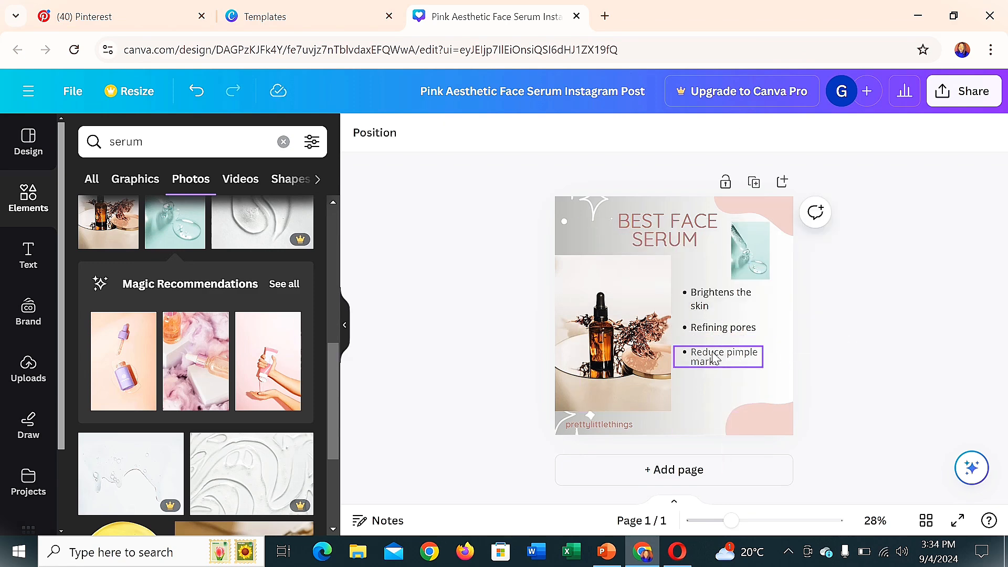
pyautogui.click(749, 310)
pyautogui.moveTo(724, 362); pyautogui.dragTo(712, 355)
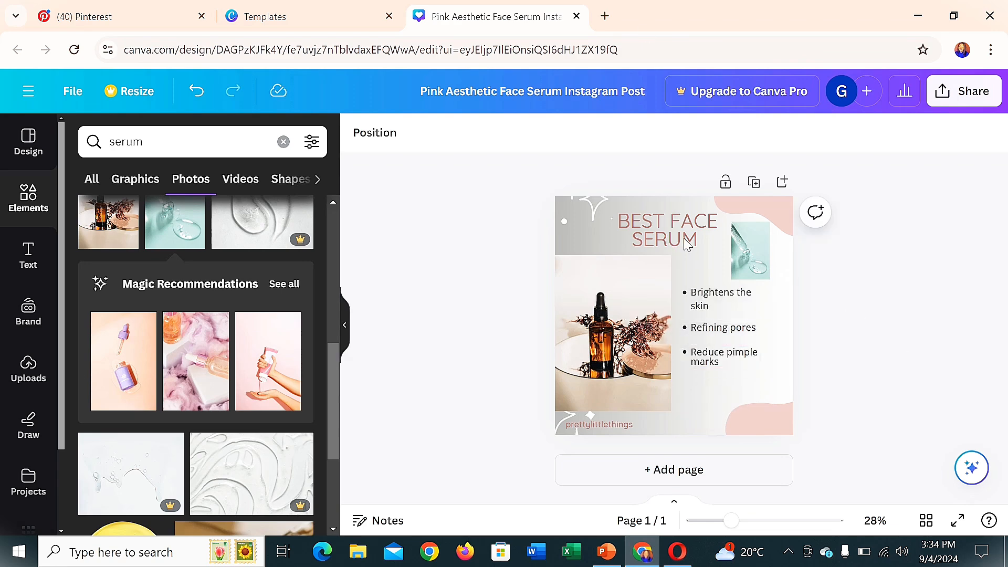
pyautogui.click(651, 223)
pyautogui.click(864, 279)
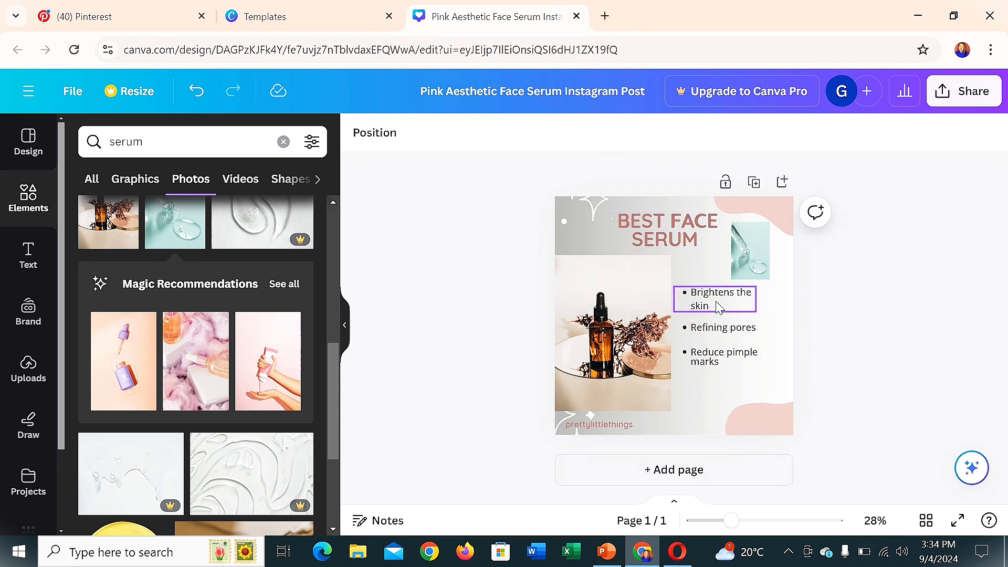
# Step: Move the three bullet texts lower on the design and enlarge the teal dropper photo above them
pyautogui.moveTo(709, 351); pyautogui.dragTo(711, 380)
pyautogui.click(857, 353)
pyautogui.moveTo(721, 329); pyautogui.dragTo(725, 358)
pyautogui.moveTo(713, 292); pyautogui.dragTo(717, 326)
pyautogui.moveTo(743, 261); pyautogui.dragTo(743, 269)
pyautogui.click(832, 289)
# Step: Browse more serum photos, try placing the teal dropper photo lower in the design and undo the changes
pyautogui.scroll(-10, 191, 411)
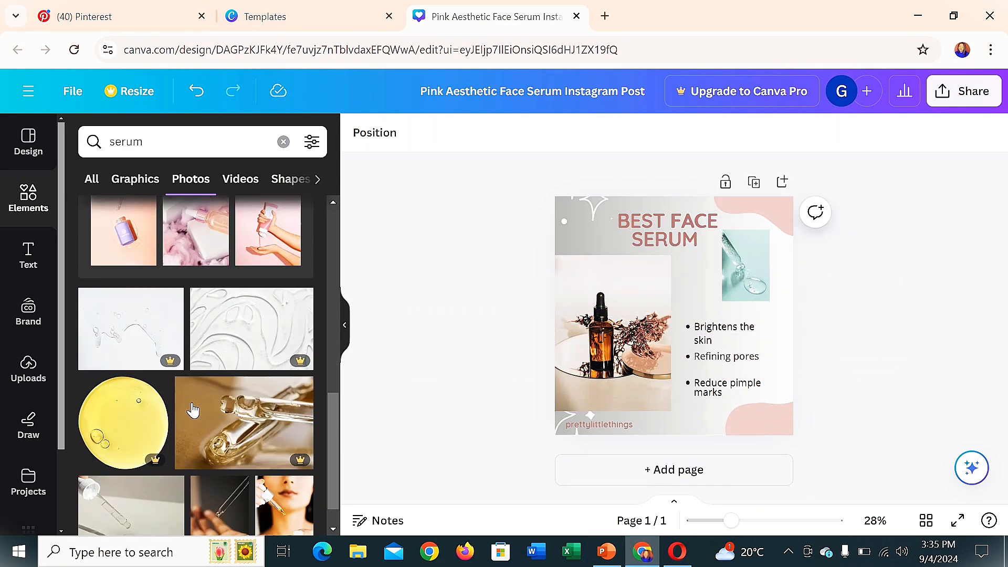
pyautogui.scroll(-6, 214, 392)
pyautogui.moveTo(746, 264); pyautogui.dragTo(773, 387)
pyautogui.scroll(-4, 209, 419)
pyautogui.click(197, 91)
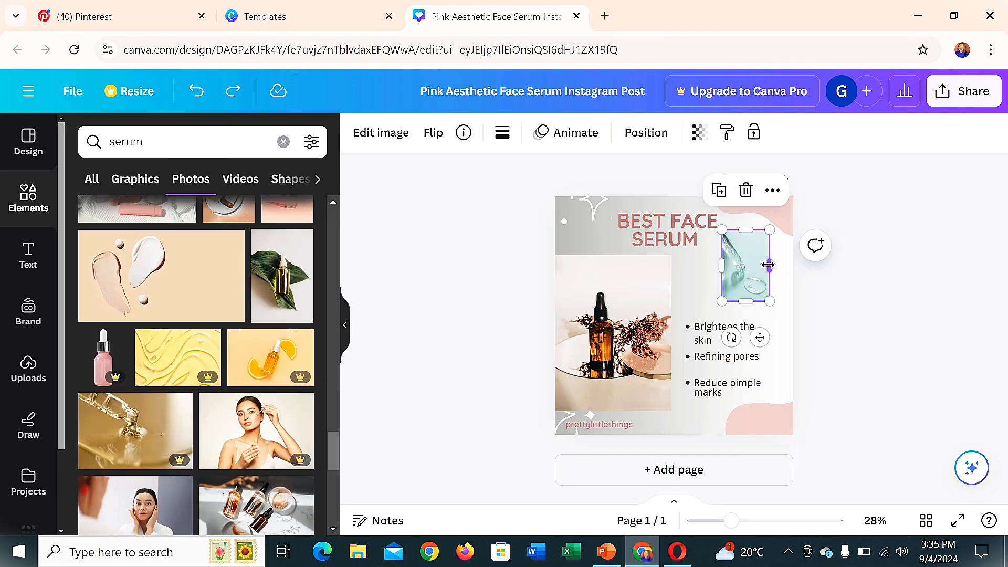
pyautogui.moveTo(728, 270); pyautogui.dragTo(715, 305)
pyautogui.click(196, 91)
pyautogui.click(196, 91)
pyautogui.click(196, 91)
# Step: Reposition the teal dropper photo above the bullet list and collapse the elements library
pyautogui.click(895, 314)
pyautogui.moveTo(746, 267); pyautogui.dragTo(729, 260)
pyautogui.click(897, 305)
pyautogui.click(344, 325)
# Step: Review the available download file types and download the finished design as a PNG
pyautogui.click(943, 94)
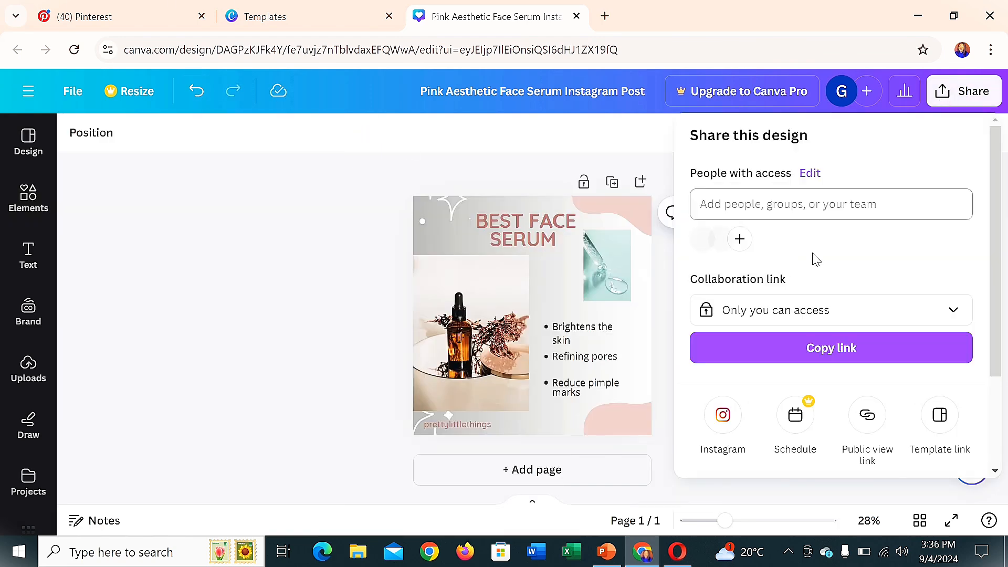
pyautogui.scroll(-2, 837, 357)
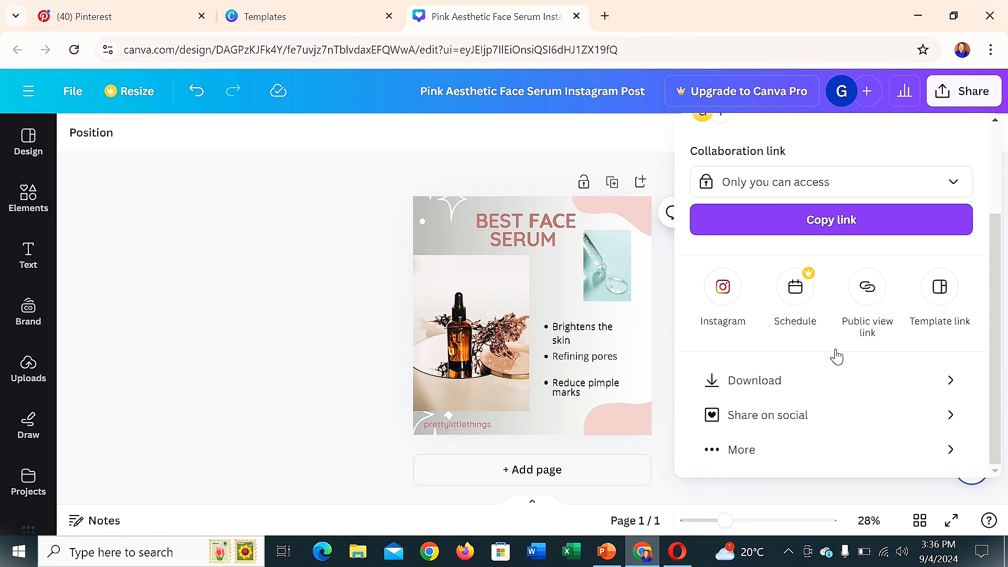
pyautogui.click(740, 380)
pyautogui.scroll(-2, 818, 245)
pyautogui.scroll(2, 817, 238)
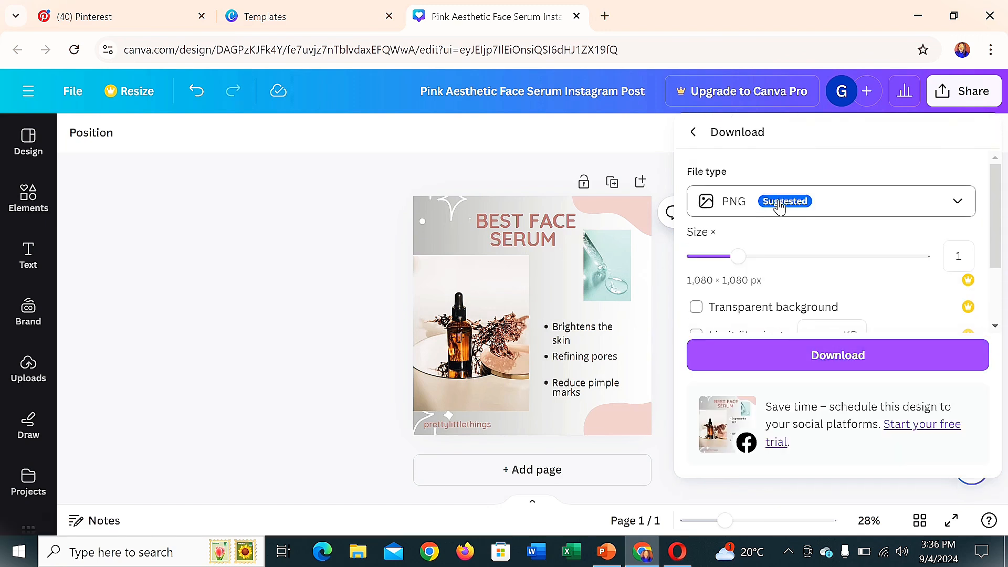
pyautogui.click(960, 202)
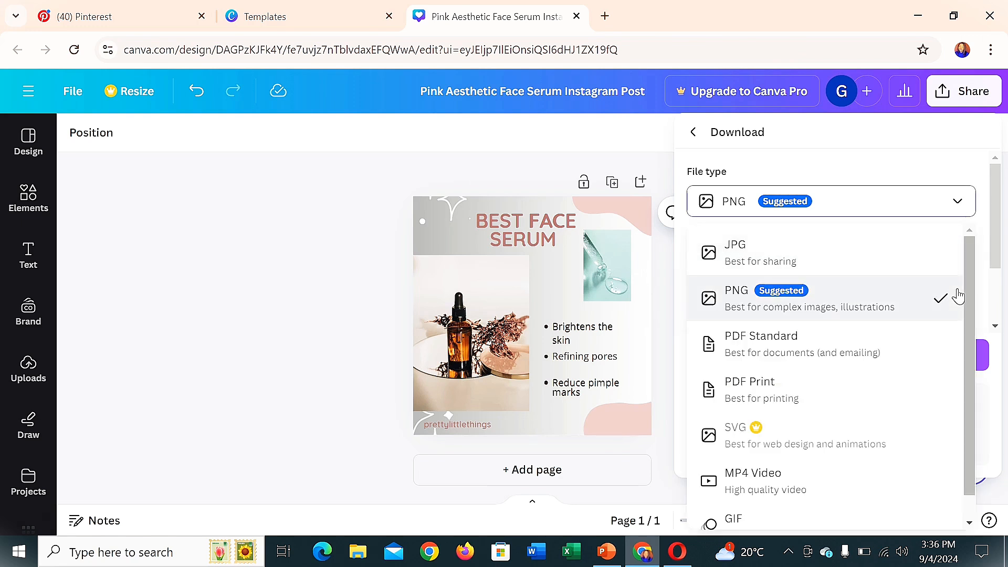
pyautogui.scroll(-1, 924, 292)
pyautogui.click(889, 272)
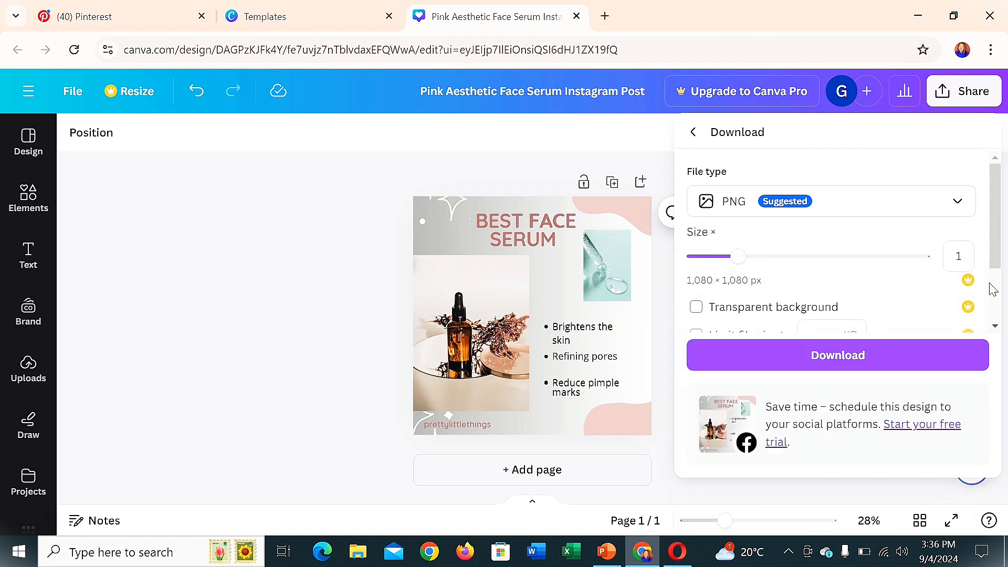
pyautogui.scroll(-2, 827, 292)
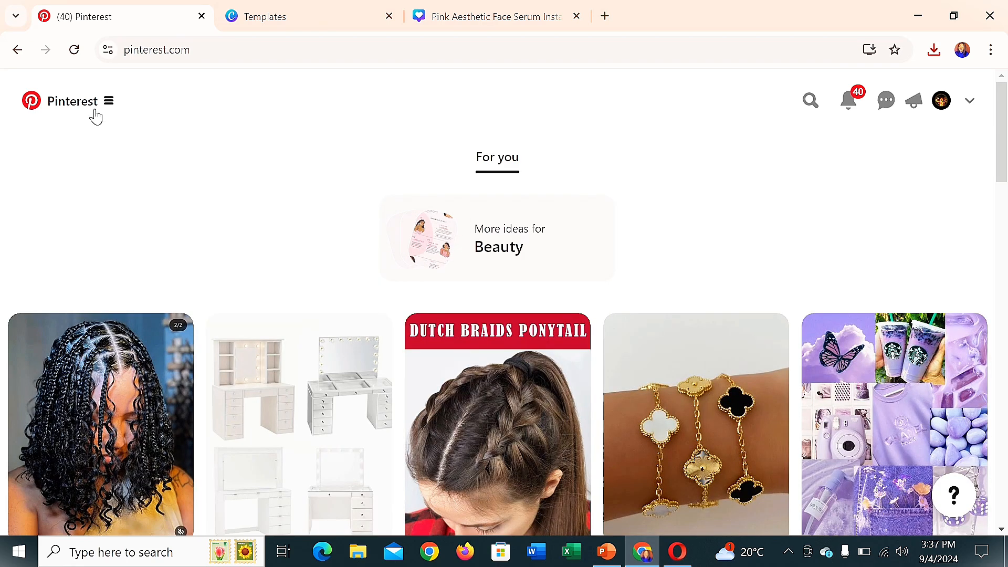
# Step: Switch to Pinterest and open the creation page for an organic pin
pyautogui.click(108, 102)
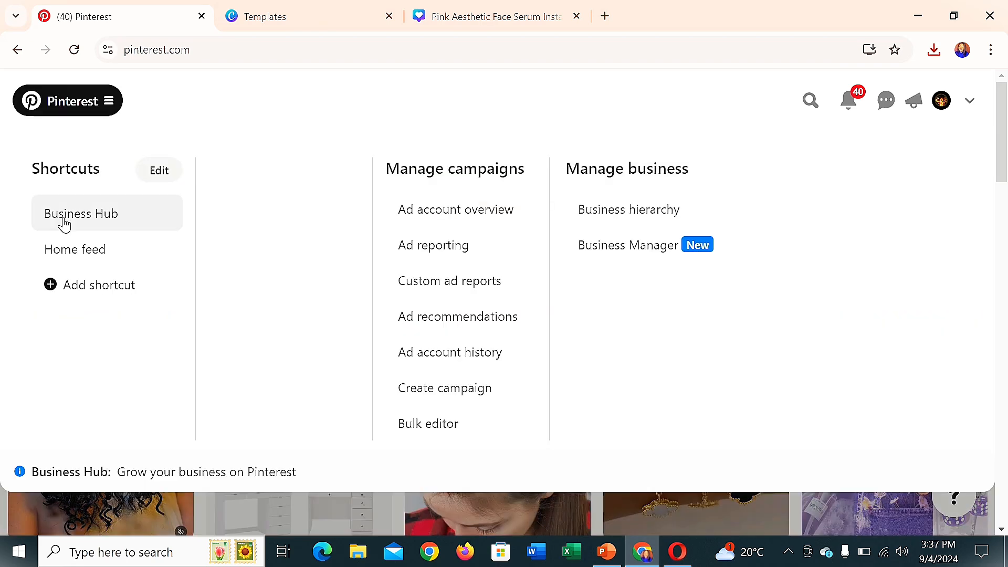
pyautogui.click(59, 229)
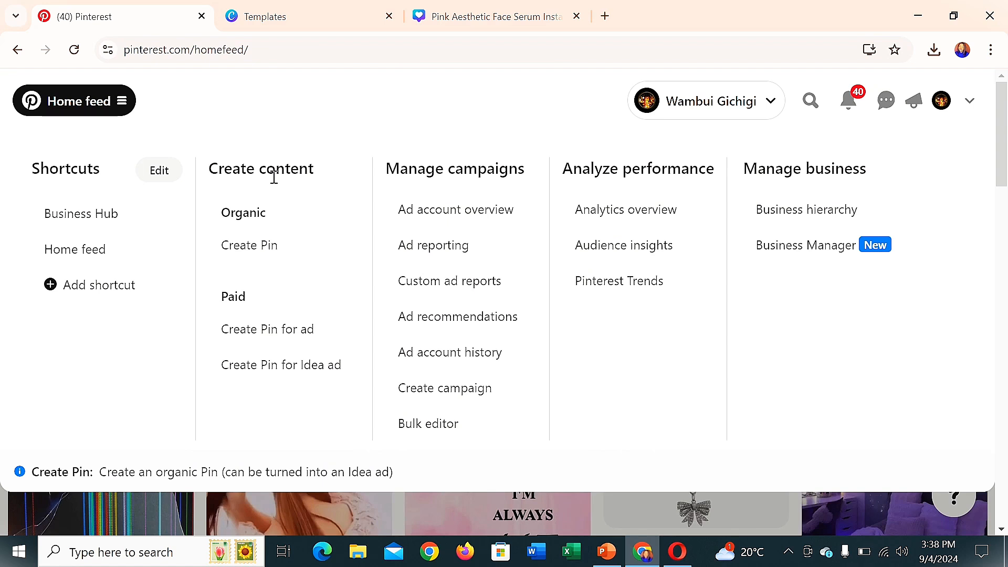
pyautogui.click(225, 248)
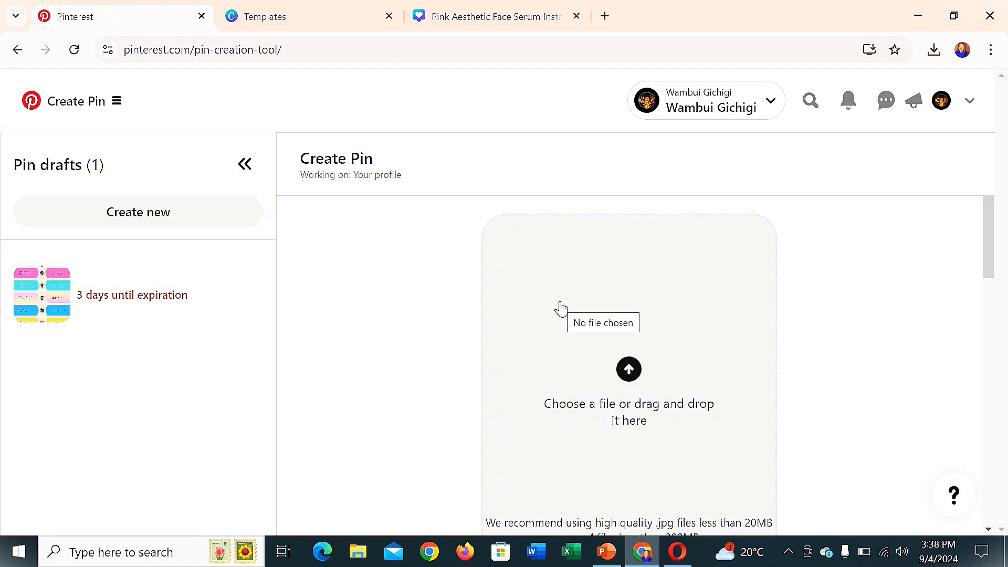
pyautogui.scroll(-3, 704, 322)
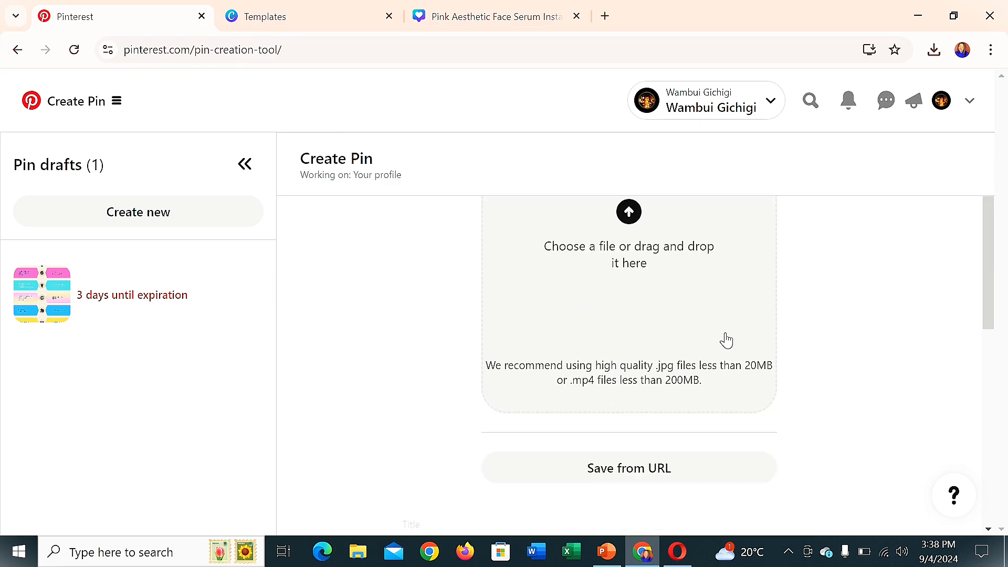
pyautogui.scroll(3, 641, 300)
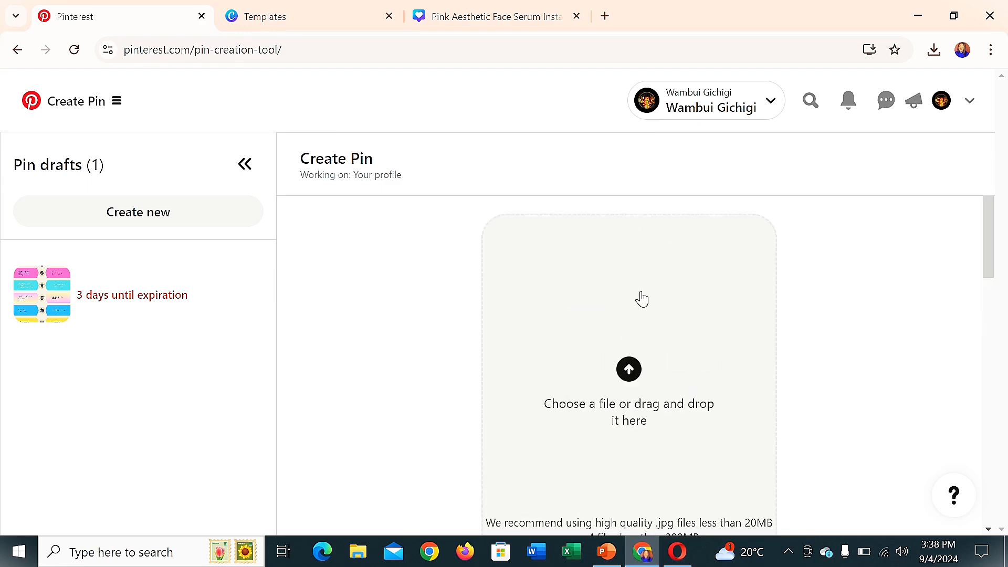
# Step: Upload the "Pink Aesthetic Face Serum Instagram Post" image from Downloads as the pin's media
pyautogui.click(647, 381)
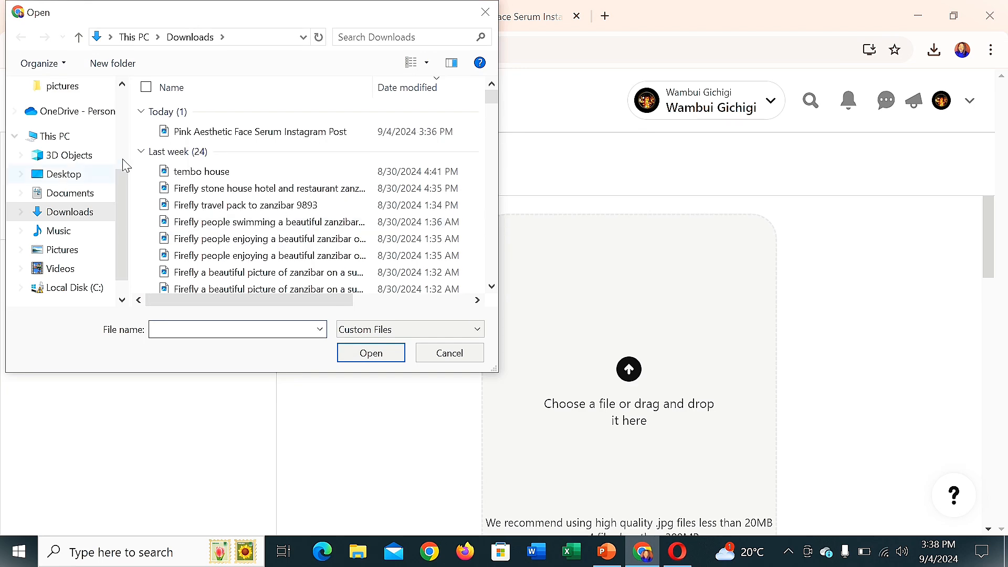
pyautogui.click(169, 138)
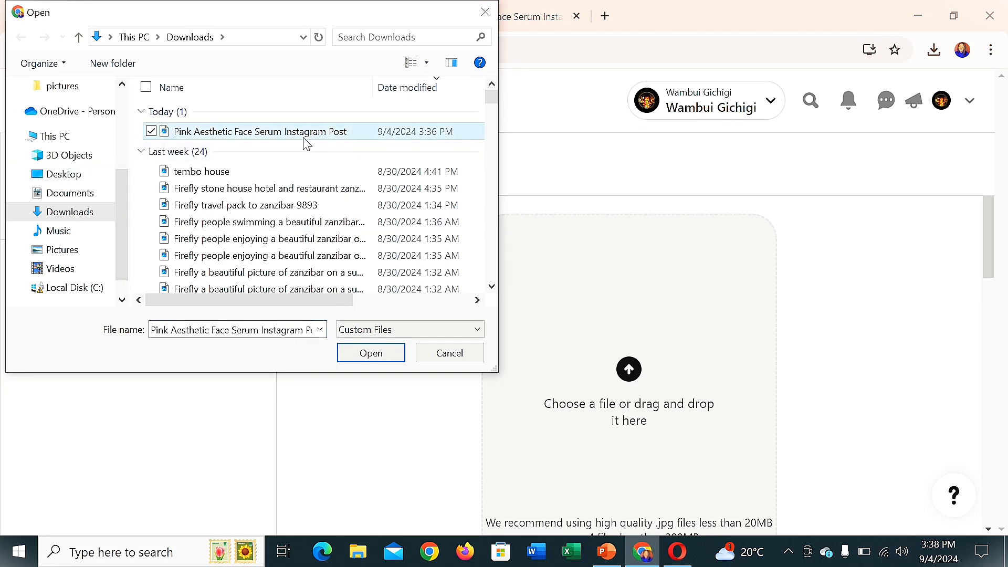
pyautogui.click(371, 353)
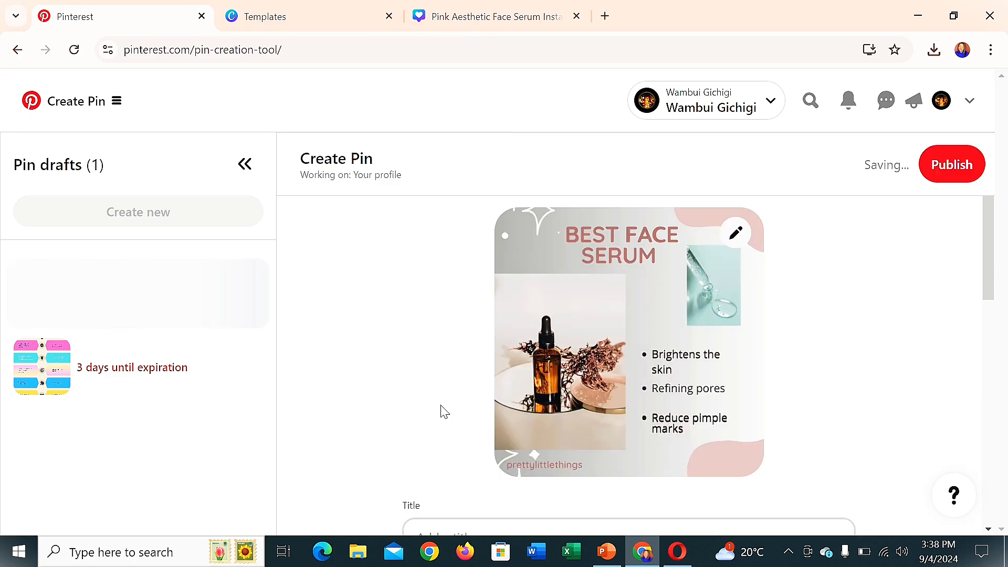
pyautogui.scroll(-3, 443, 410)
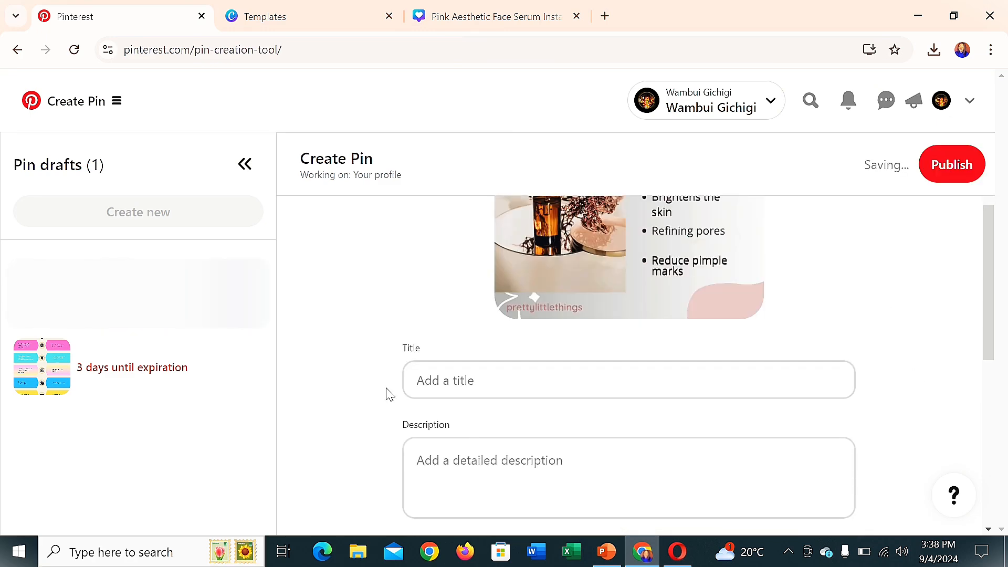
# Step: Search Google for "chatgpt login" in a new browser tab, launch ChatGPT and close the leftover OpenAI page
pyautogui.click(504, 379)
pyautogui.hotkey('ctrl', 't')
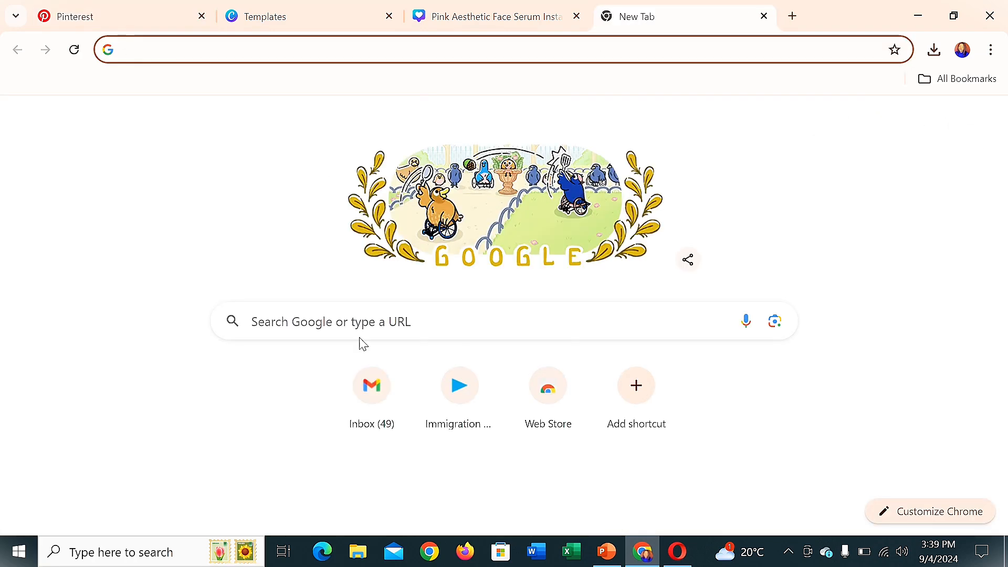
pyautogui.click(398, 321)
pyautogui.write('cha')
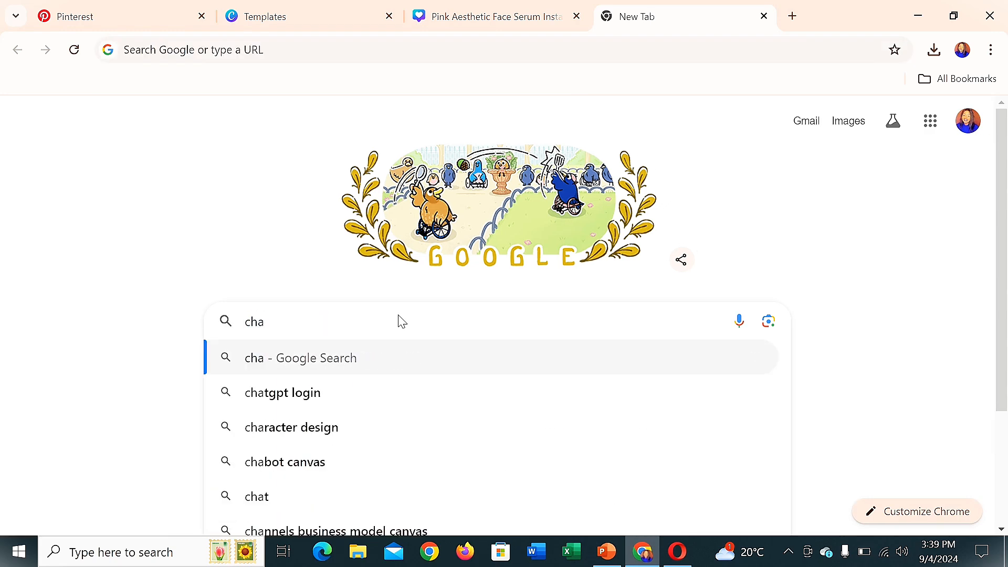
pyautogui.click(310, 404)
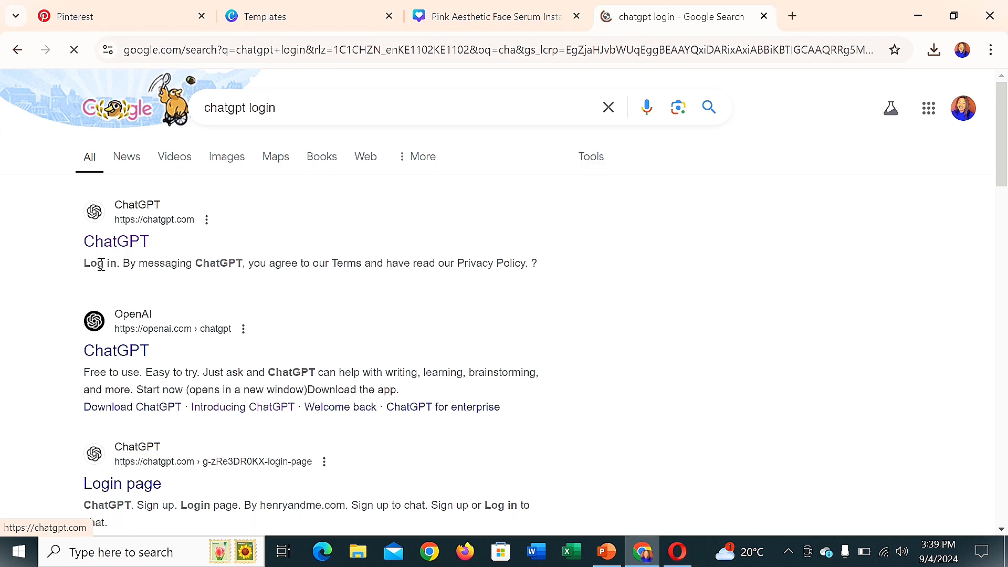
pyautogui.click(158, 351)
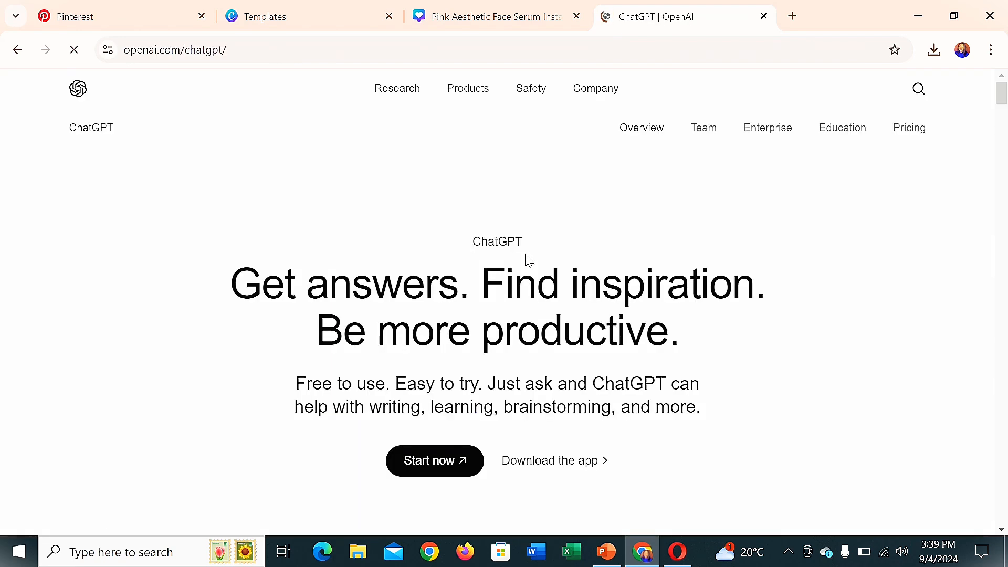
pyautogui.click(429, 469)
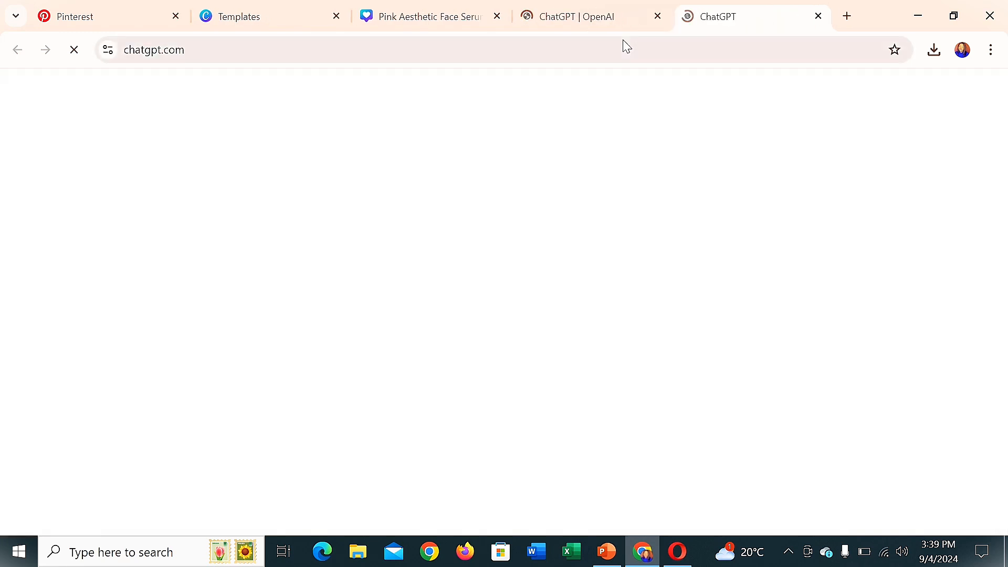
pyautogui.click(657, 16)
# Step: Ask ChatGPT for a title and a description about face serum for a Pinterest pin, including an Amazon affiliate disclosure
pyautogui.write('h')
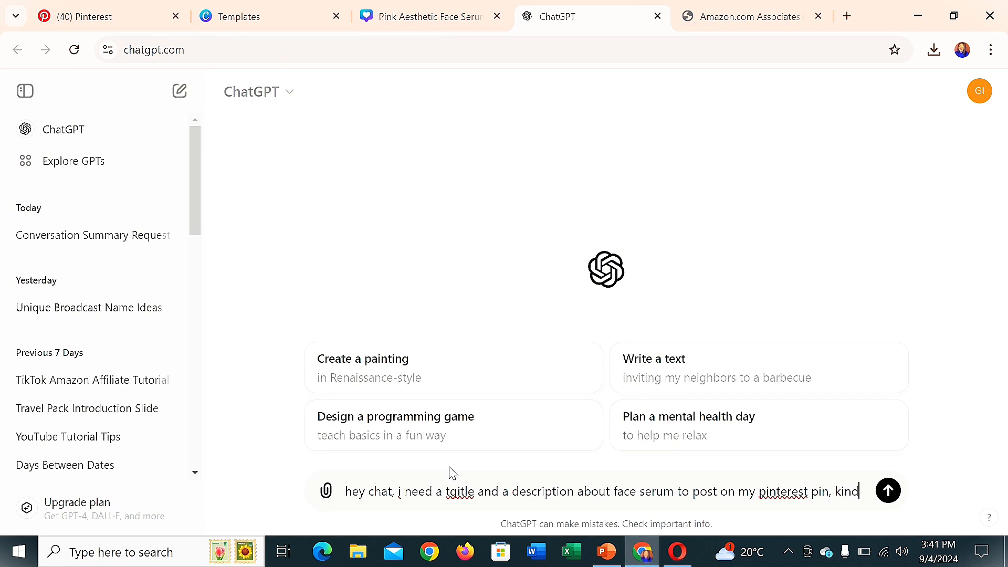
pyautogui.write('include an amazon disclosure')
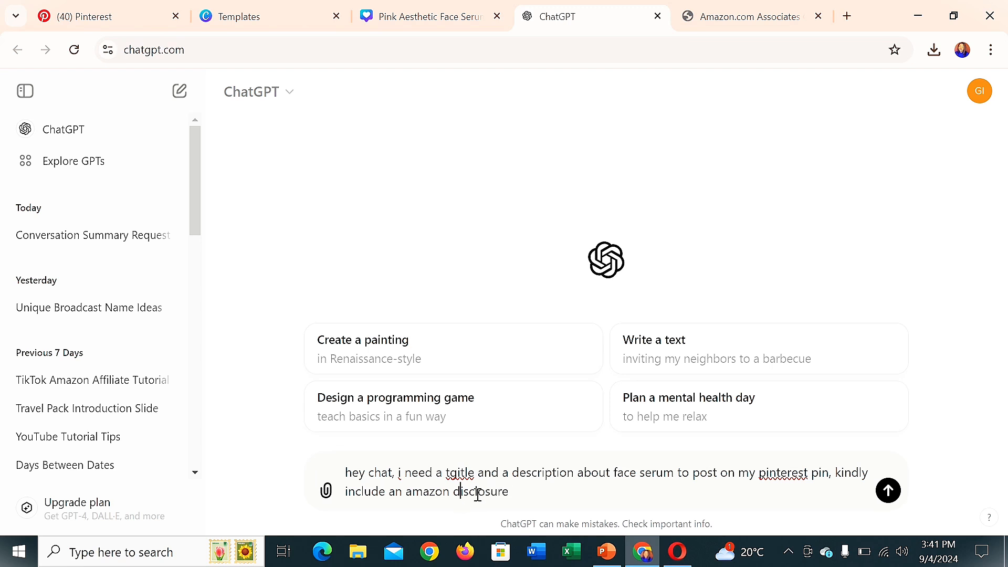
pyautogui.press('Left')
pyautogui.write('affiliate')
pyautogui.press('Return')
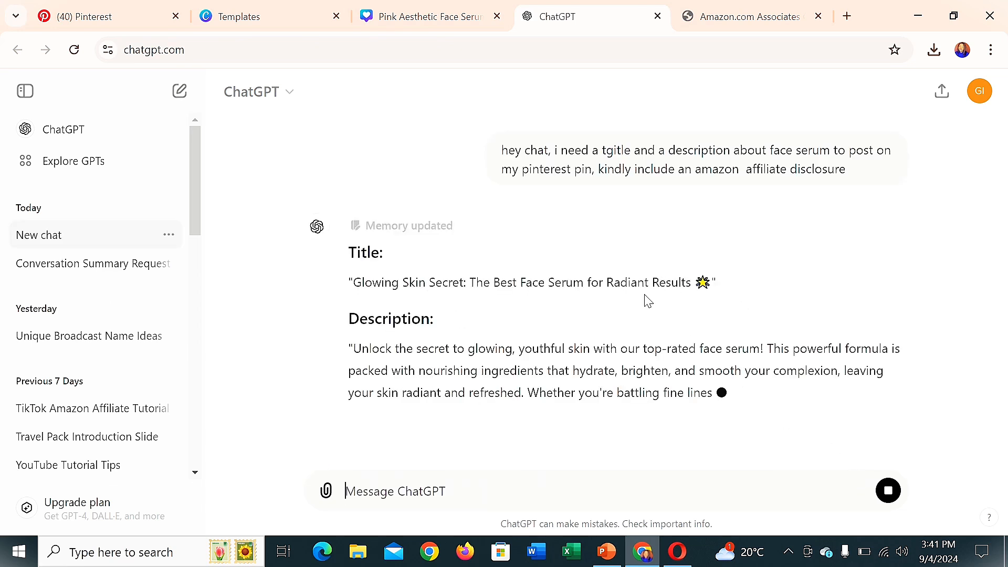
# Step: Replace the Pinterest pin's title with ChatGPT's "Glowing Skin Secret: The Best Face Serum for Radiant Results 🌟", copied without the quotation marks
pyautogui.moveTo(702, 213); pyautogui.dragTo(357, 219)
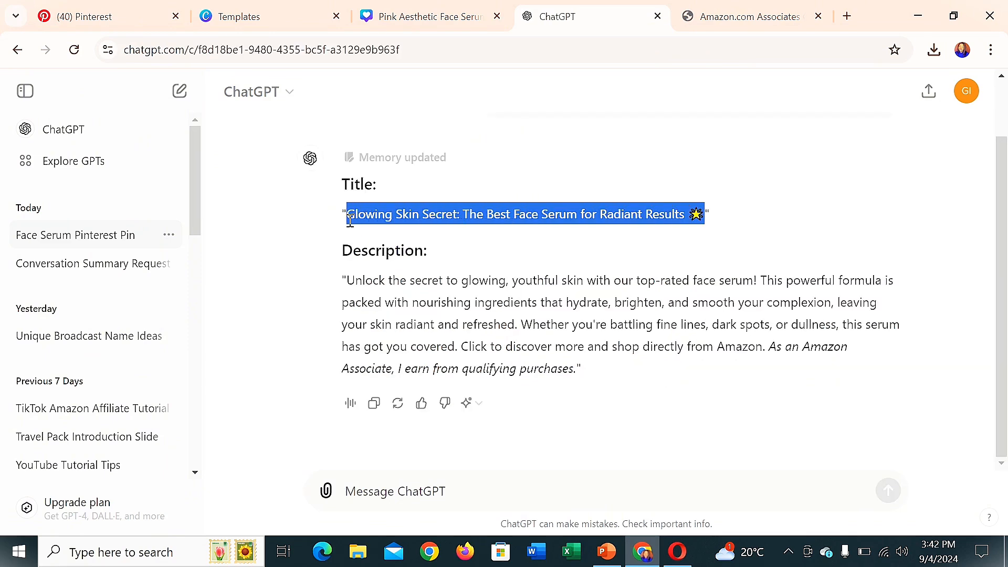
pyautogui.rightClick(399, 220)
pyautogui.click(413, 234)
pyautogui.click(66, 14)
pyautogui.click(675, 462)
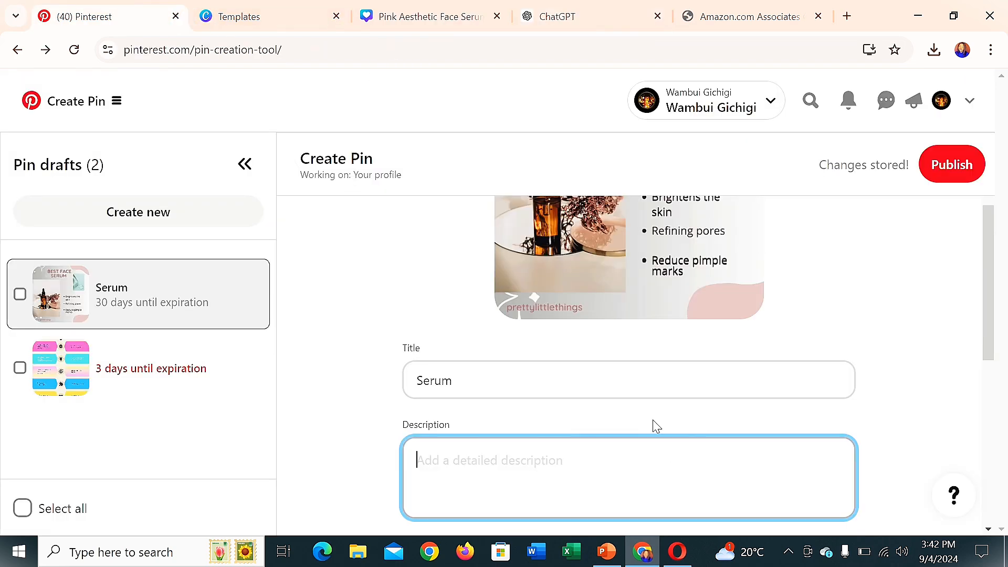
pyautogui.moveTo(461, 379); pyautogui.dragTo(404, 385)
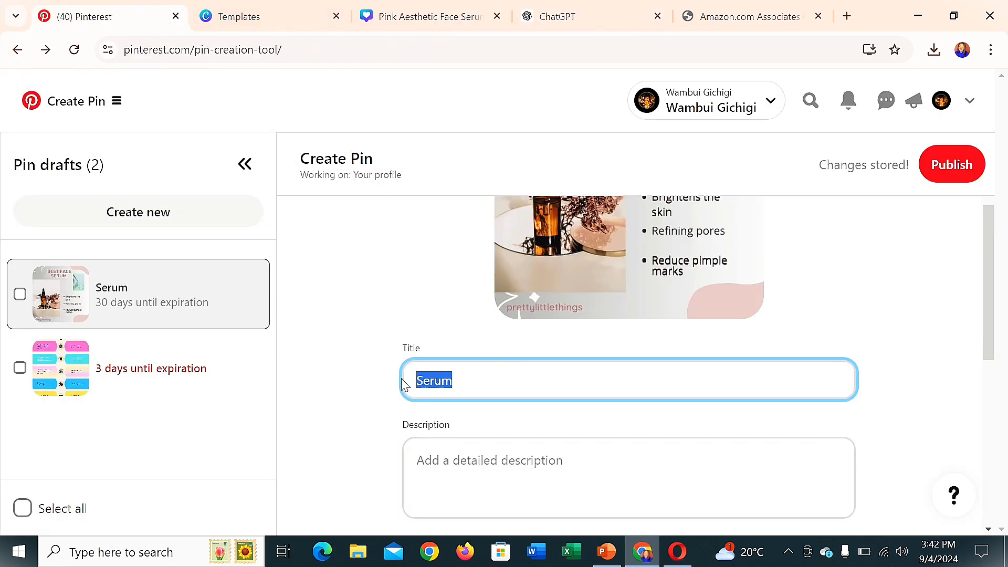
pyautogui.press('BackSpace')
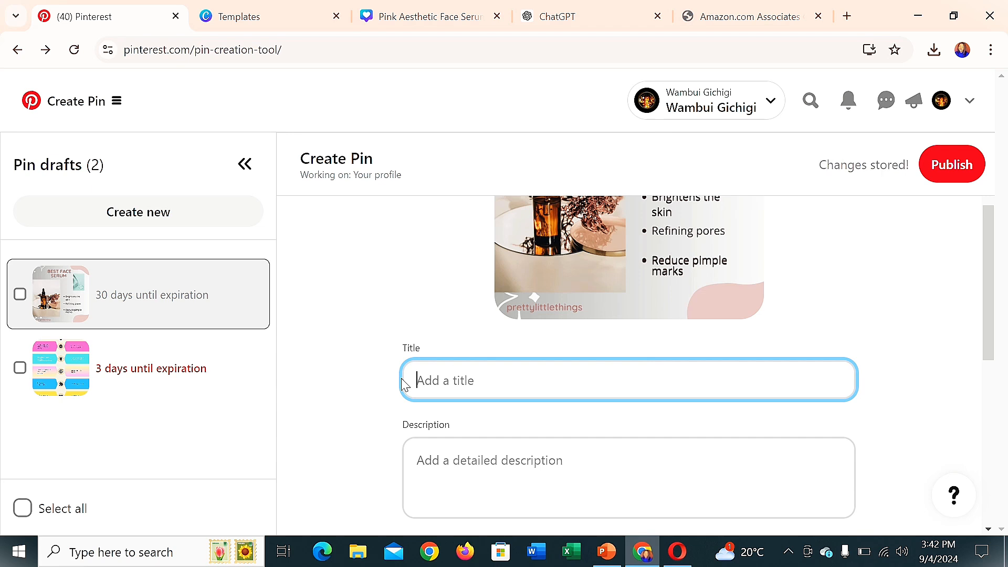
pyautogui.hotkey('ctrl', 'v')
pyautogui.press('Tab')
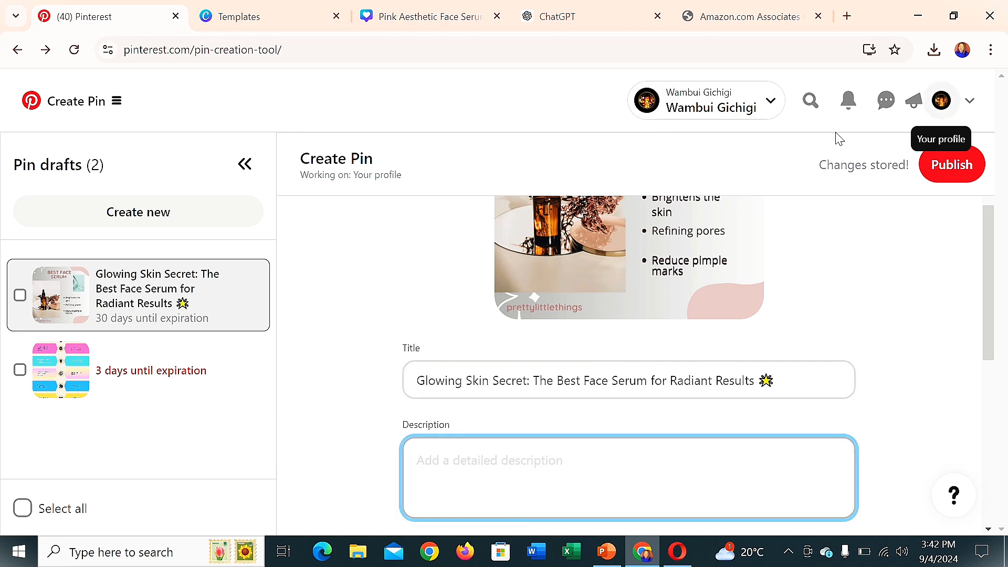
# Step: Copy ChatGPT's full description, including the Amazon Associate disclosure, into the Pinterest pin's description
pyautogui.click(558, 17)
pyautogui.scroll(1, 556, 420)
pyautogui.scroll(-1, 556, 414)
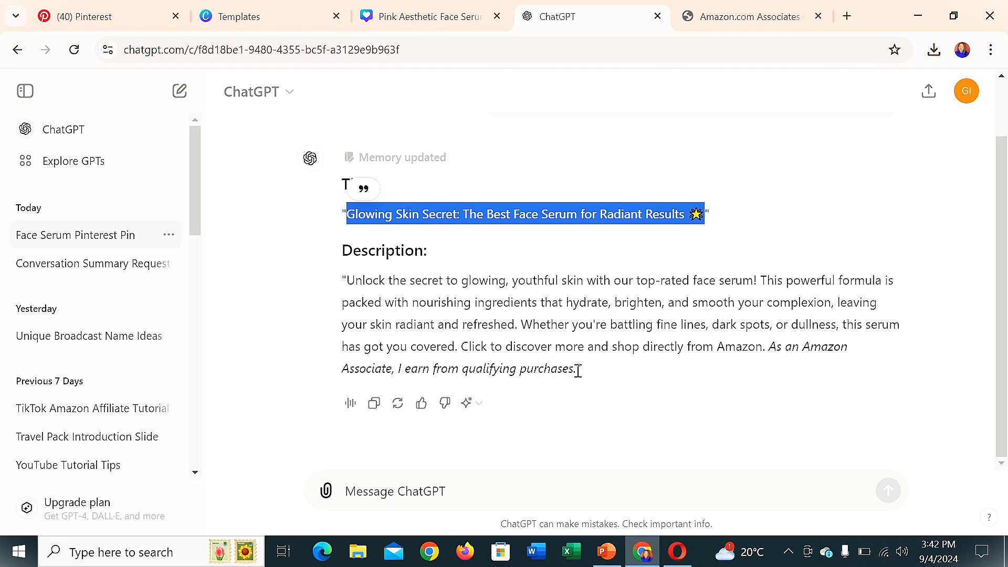
pyautogui.moveTo(577, 370); pyautogui.dragTo(353, 286)
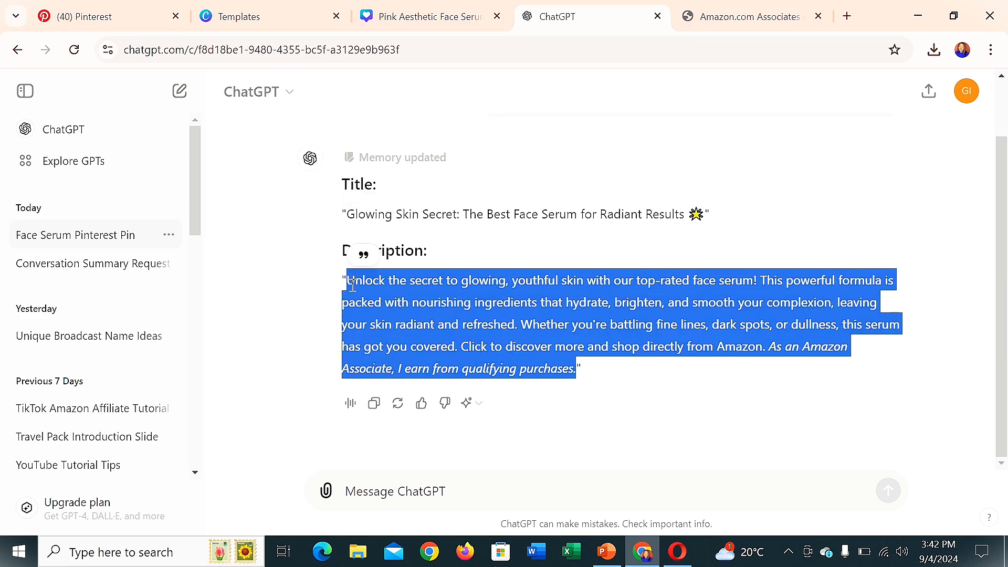
pyautogui.rightClick(427, 300)
pyautogui.click(460, 317)
pyautogui.click(84, 17)
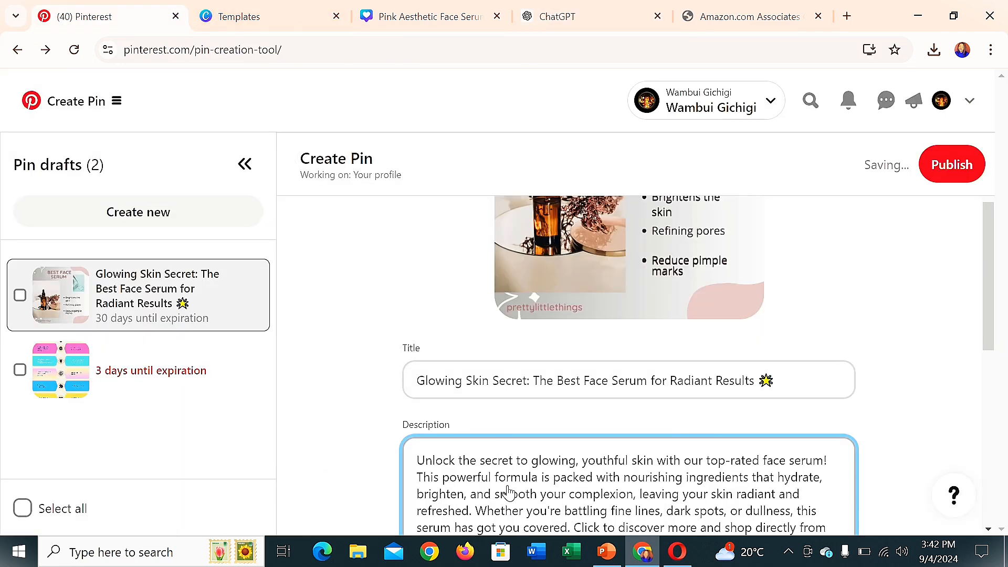
# Step: Switch to Amazon Associates, go to the Amazon store through the Amazon Bounty Program page and search for "serum for face"
pyautogui.scroll(-3, 370, 392)
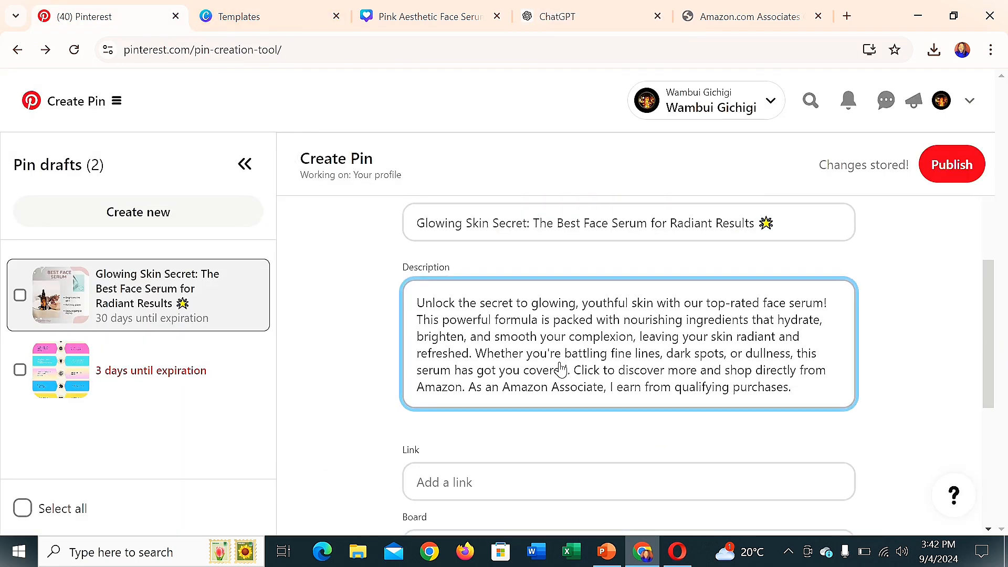
pyautogui.scroll(-3, 559, 370)
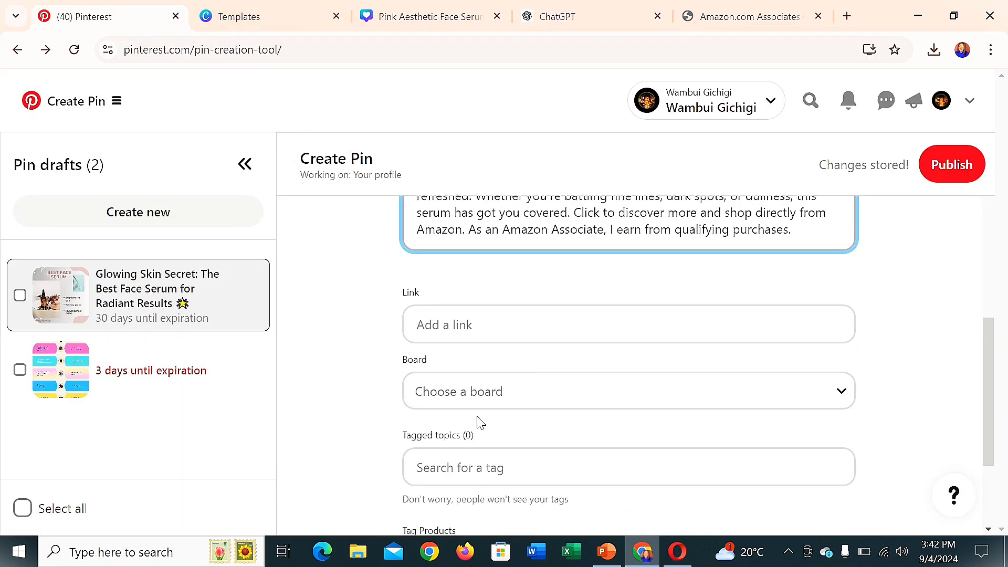
pyautogui.click(431, 326)
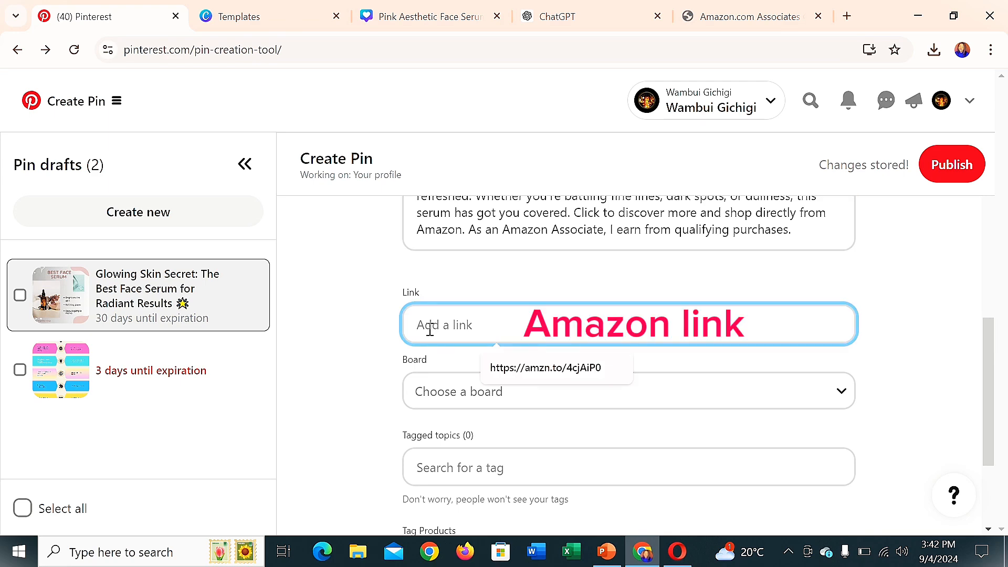
pyautogui.click(756, 16)
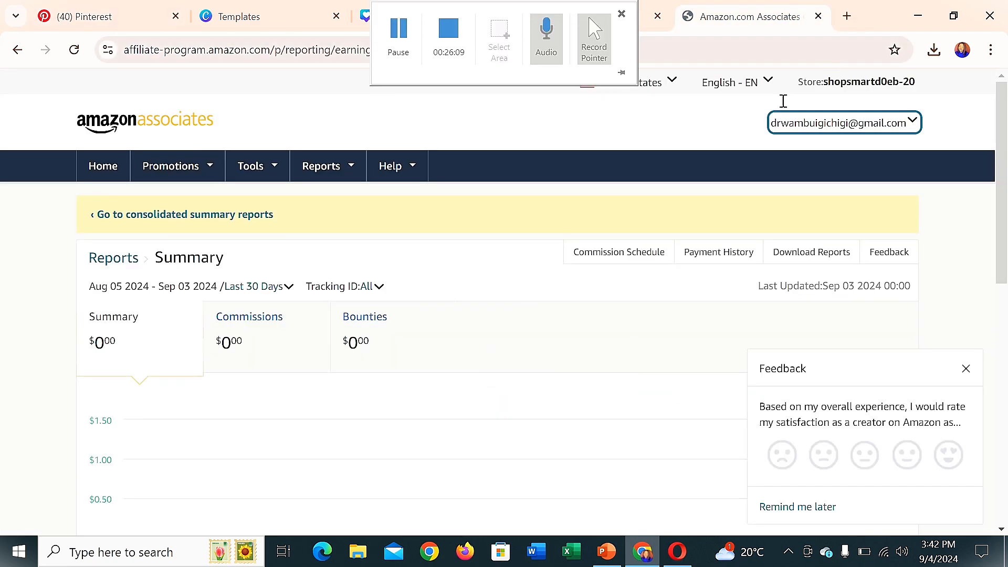
pyautogui.moveTo(208, 157)
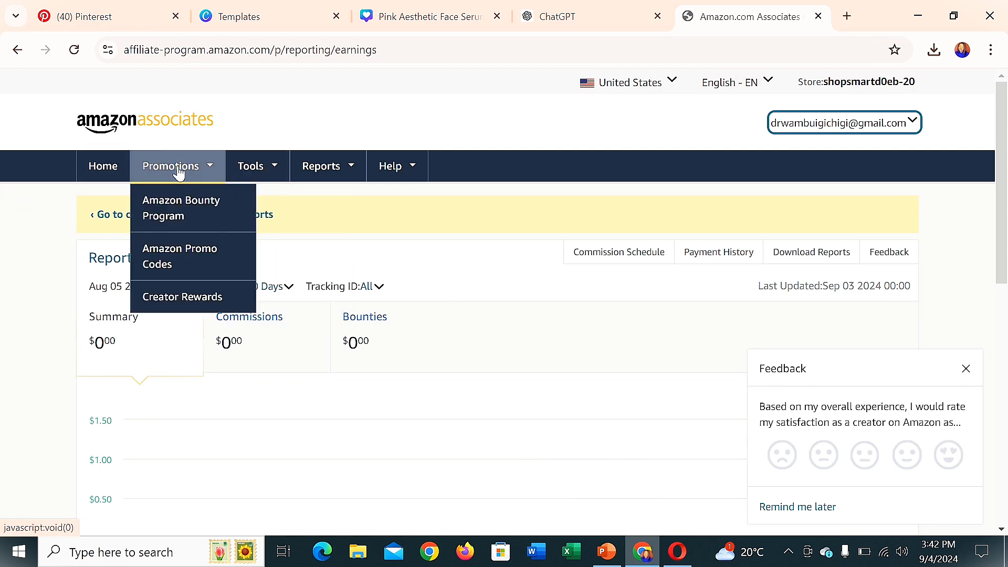
pyautogui.click(195, 210)
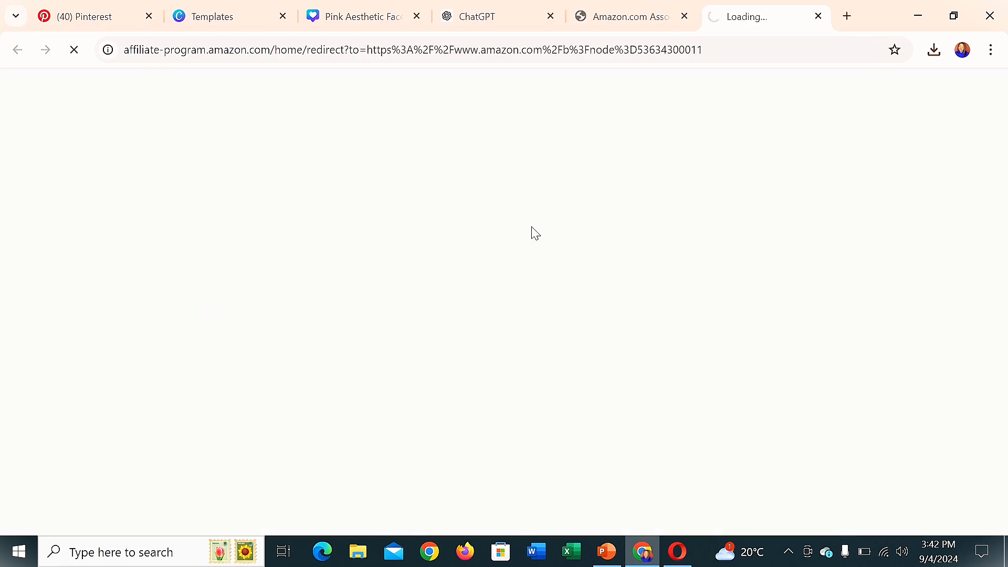
pyautogui.click(320, 130)
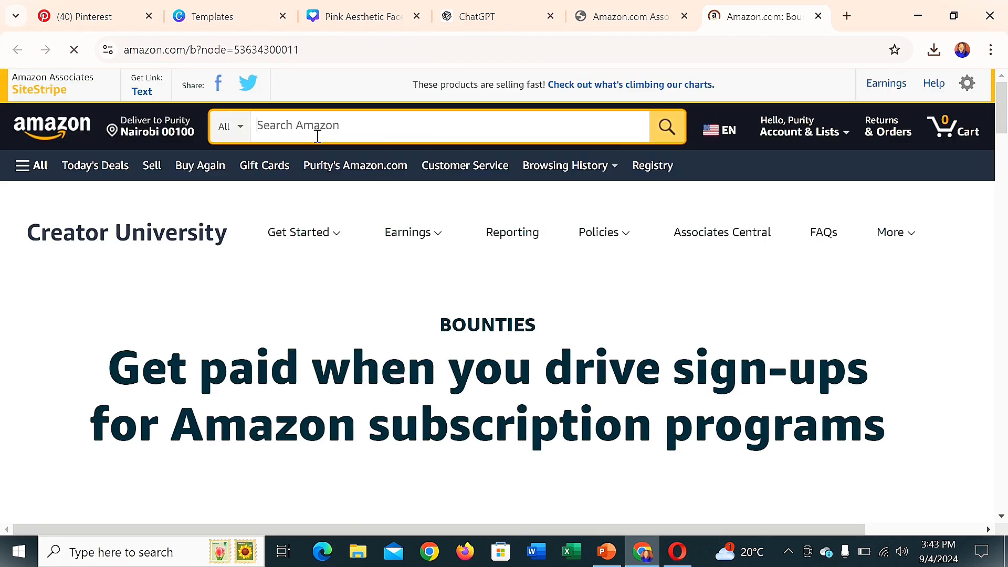
pyautogui.write('serum')
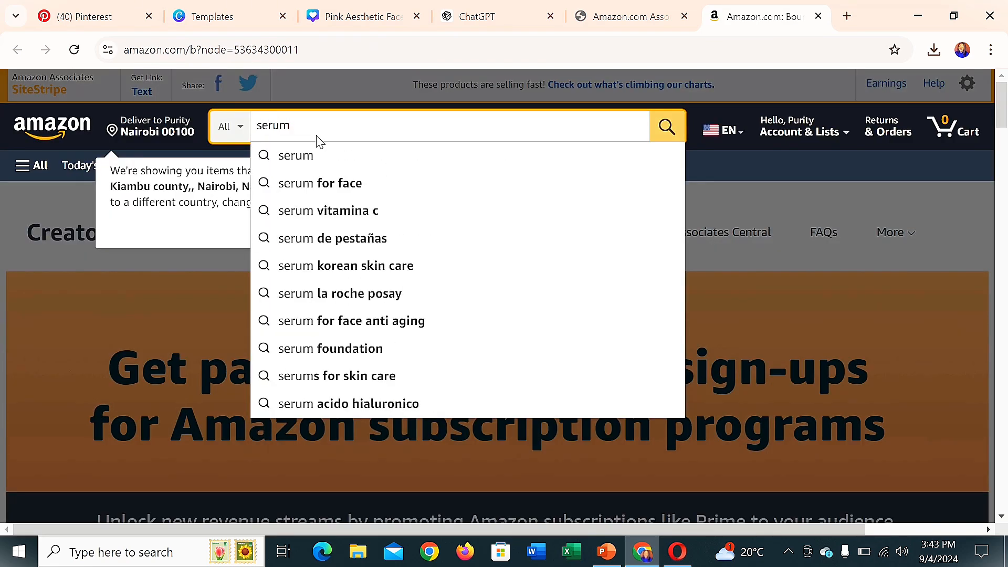
pyautogui.click(327, 193)
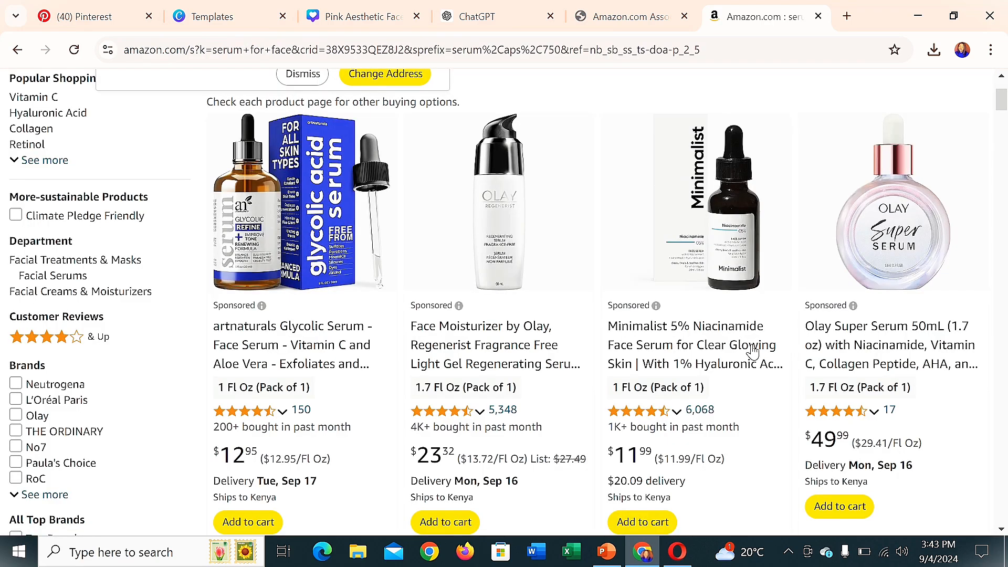
# Step: Browse the face serum results and open the Eva Naturals Vitamin C Face Serum product page
pyautogui.scroll(-1, 786, 387)
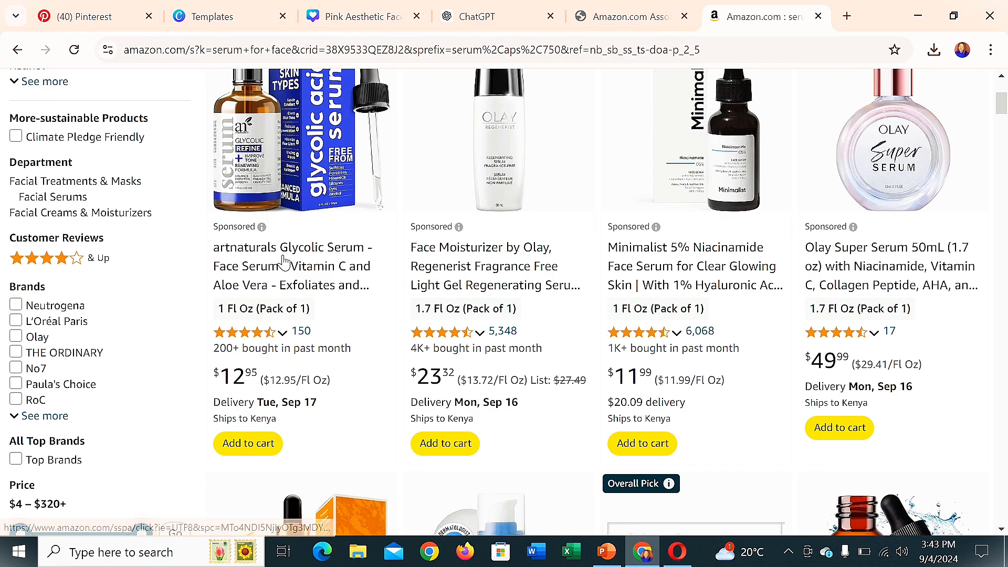
pyautogui.scroll(-5, 698, 371)
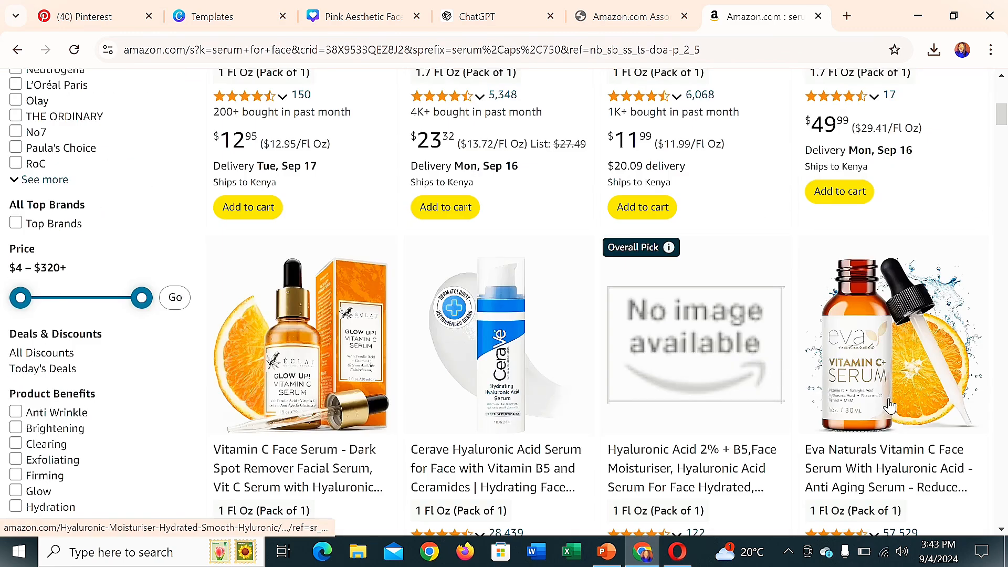
pyautogui.scroll(-3, 698, 371)
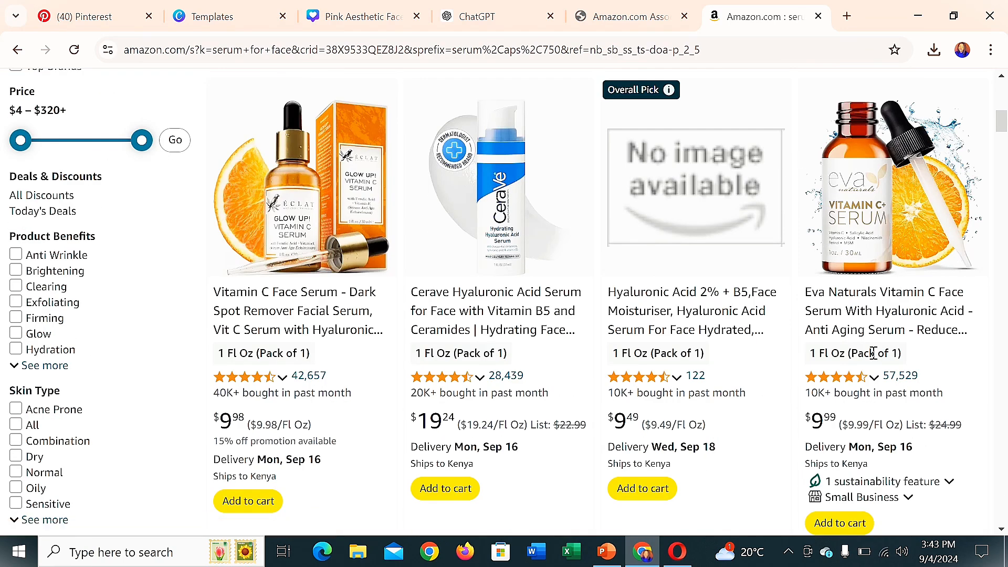
pyautogui.click(908, 322)
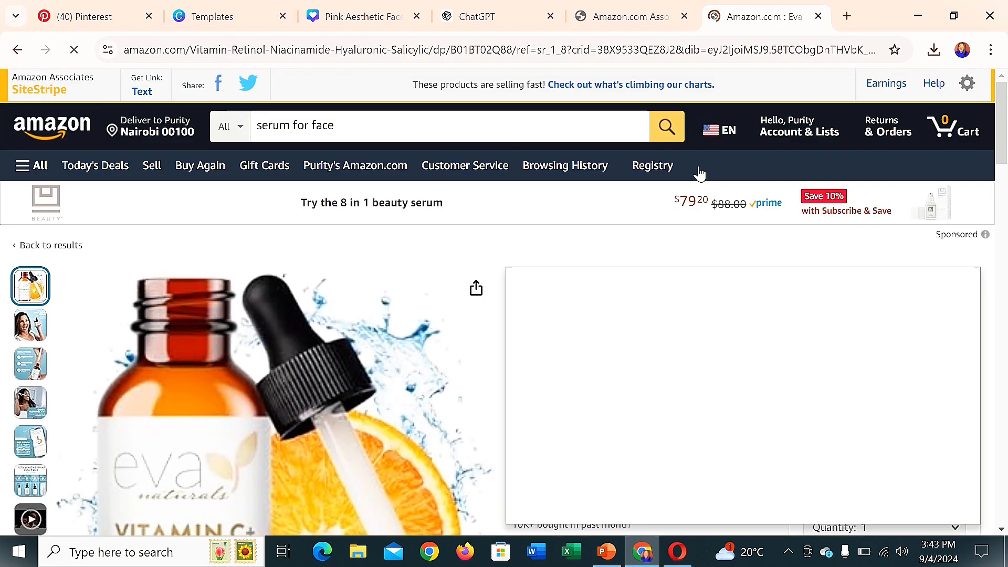
pyautogui.click(142, 94)
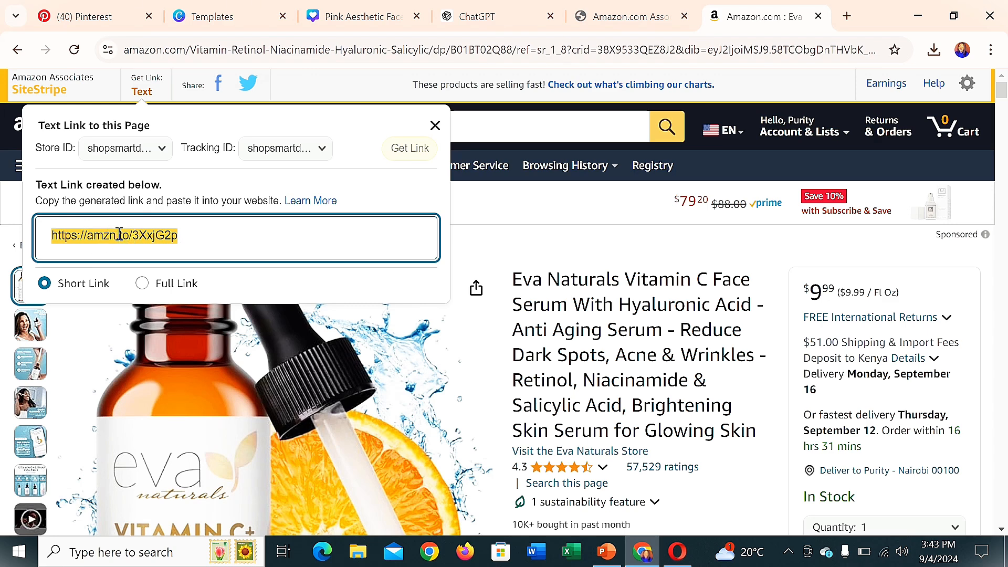
pyautogui.rightClick(119, 235)
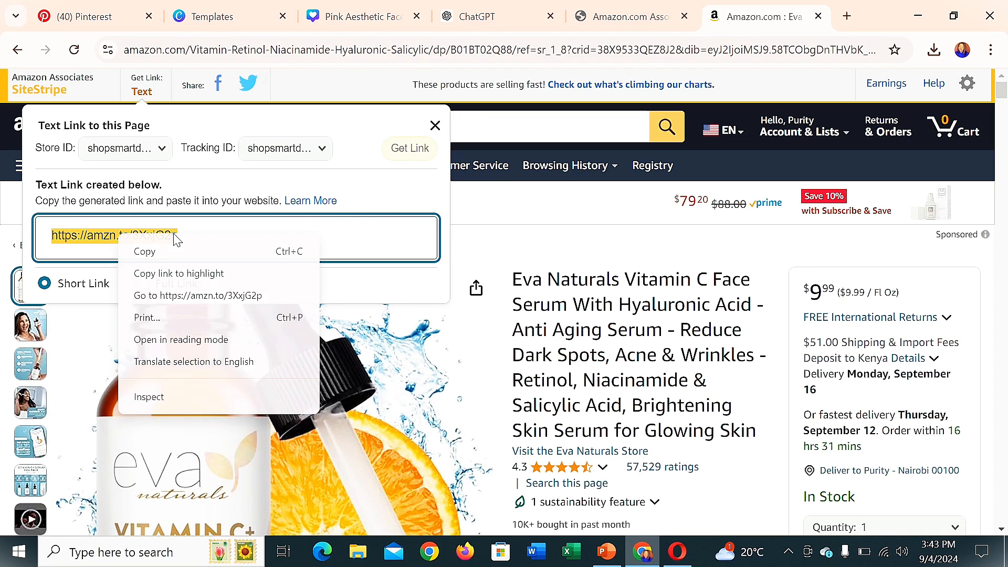
pyautogui.click(145, 251)
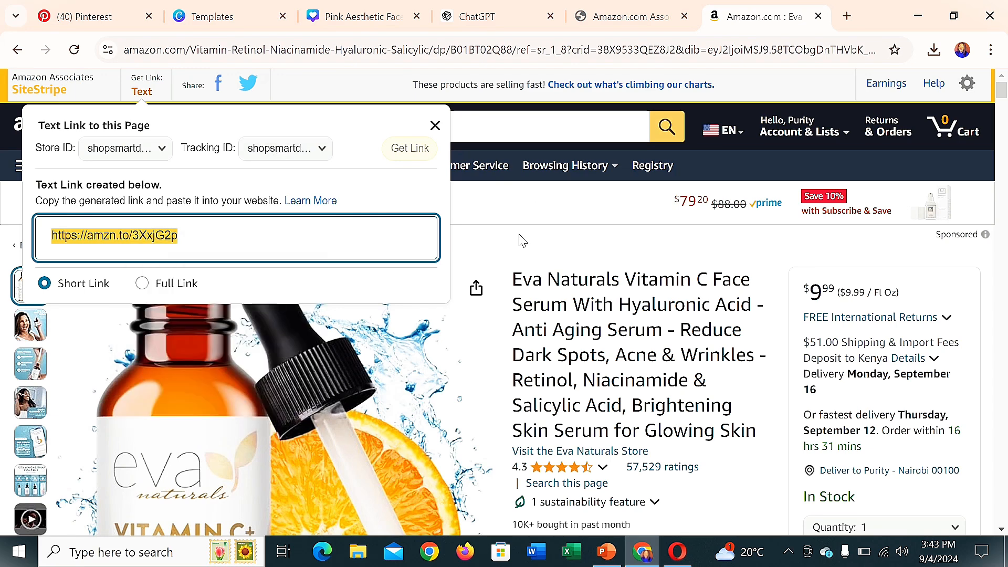
pyautogui.click(70, 10)
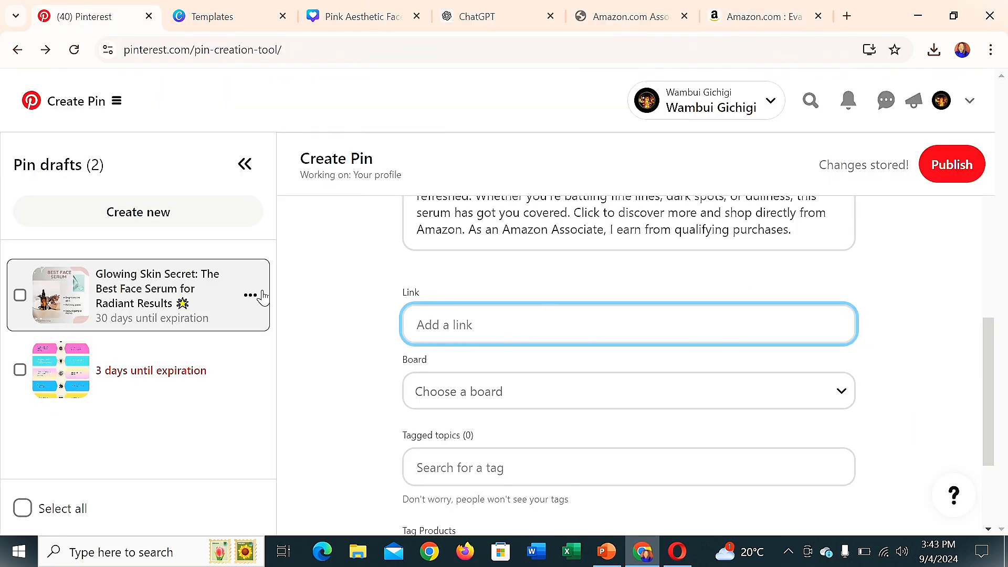
pyautogui.rightClick(464, 329)
pyautogui.click(490, 193)
pyautogui.scroll(1, 499, 354)
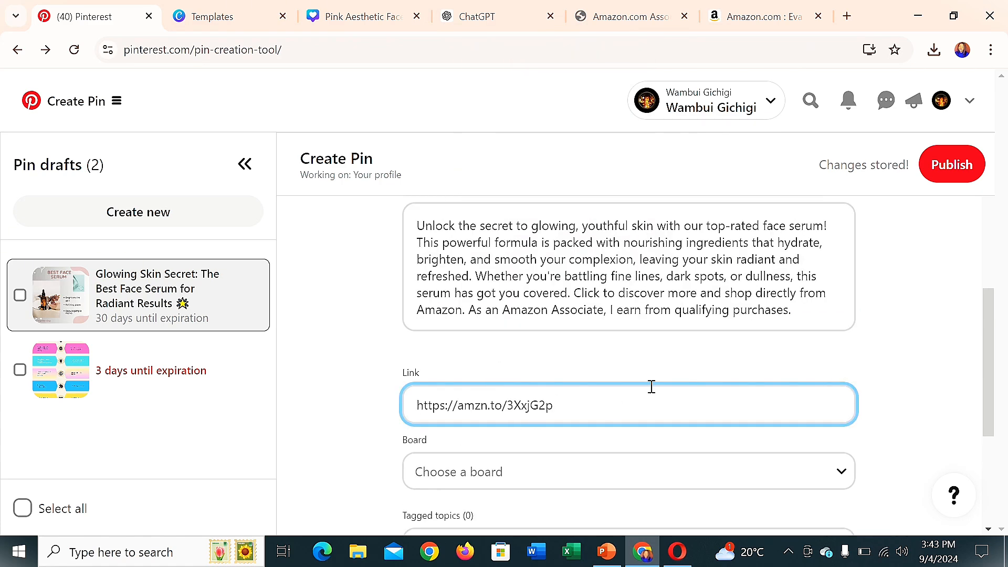
pyautogui.scroll(-1, 834, 382)
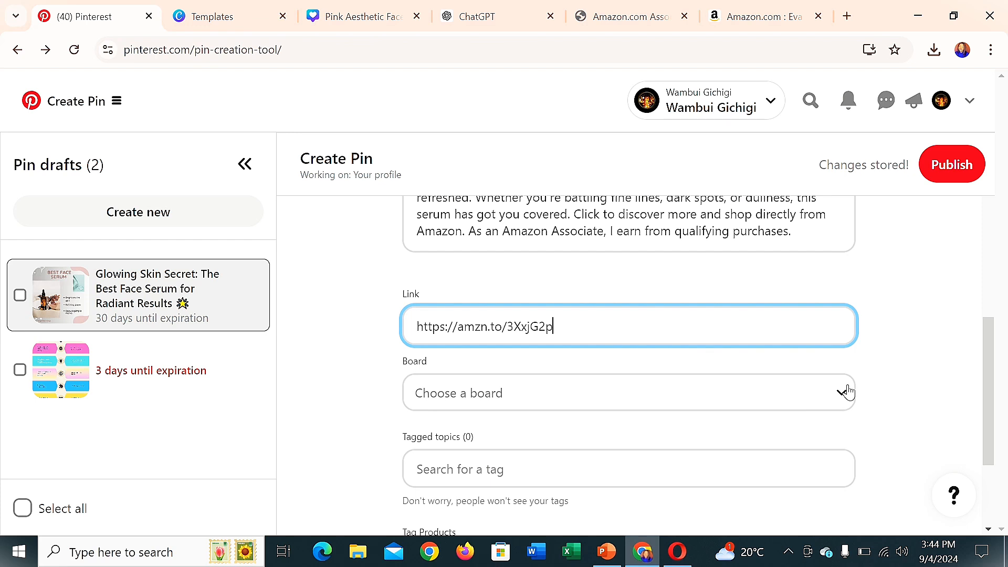
# Step: Assign the face serum pin to the Beauty board
pyautogui.click(843, 397)
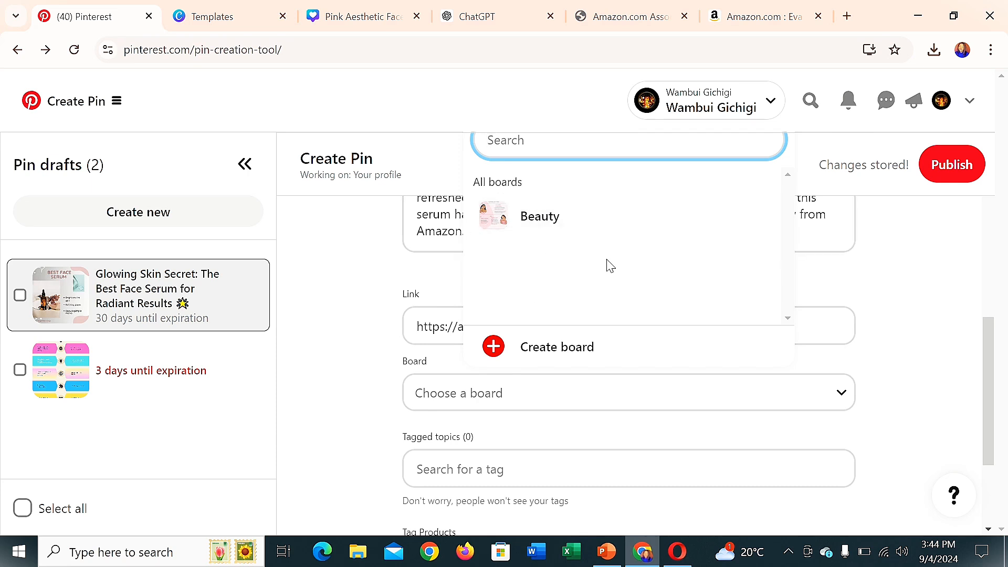
pyautogui.click(495, 227)
pyautogui.scroll(-3, 709, 277)
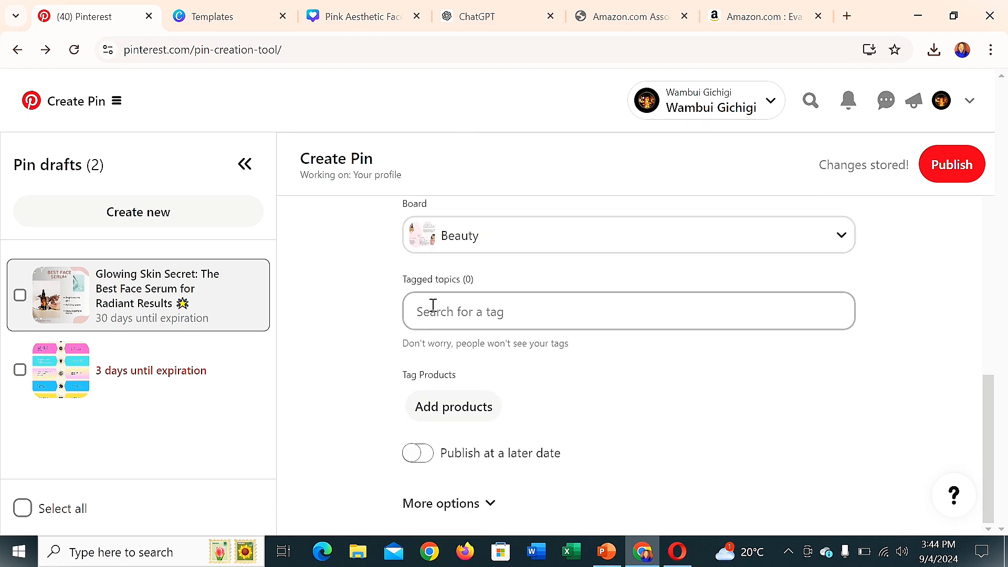
# Step: Switch to ChatGPT and send the prompt "add tags" in the Face Serum Pinterest Pin chat
pyautogui.click(432, 310)
pyautogui.click(462, 16)
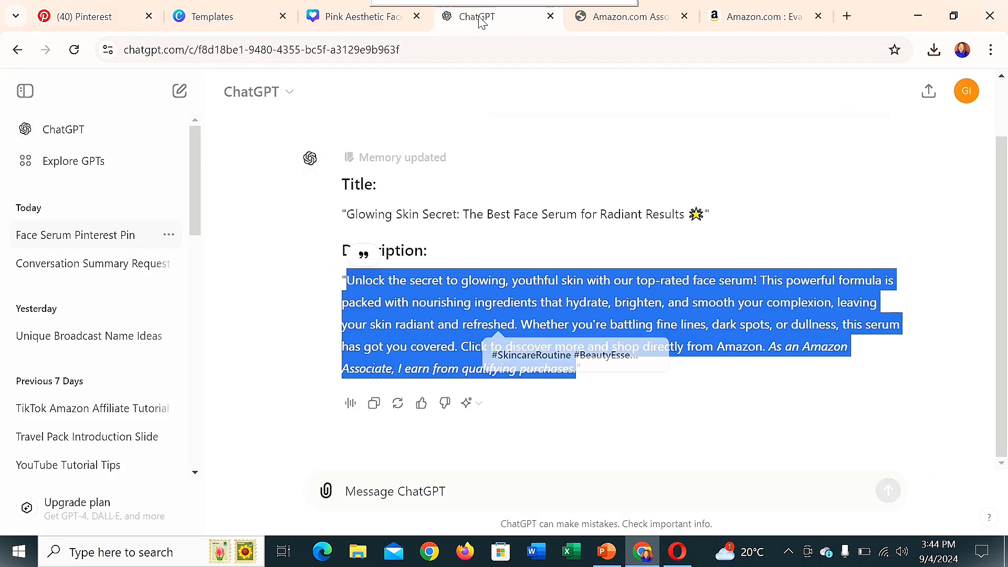
pyautogui.click(472, 490)
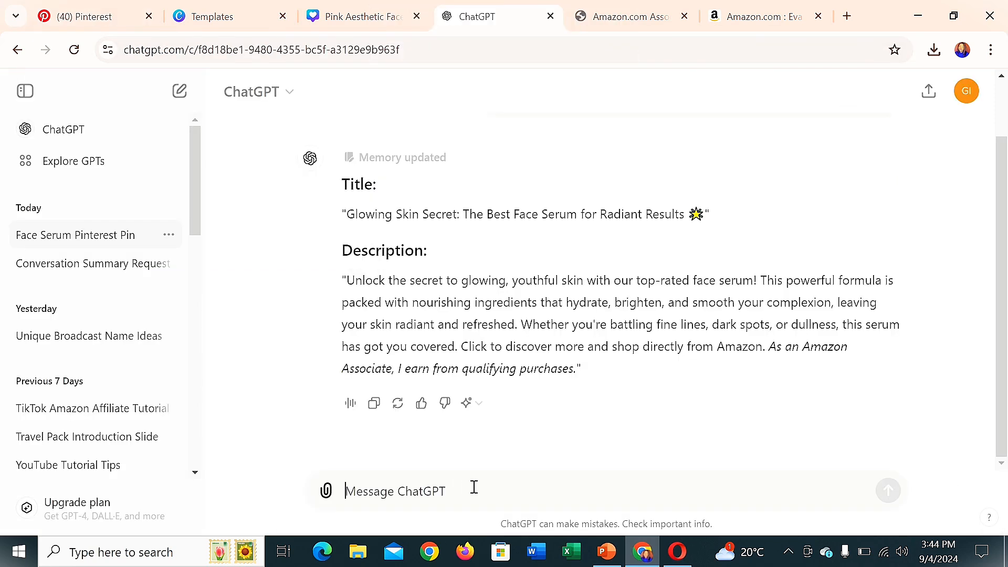
pyautogui.write('add tags')
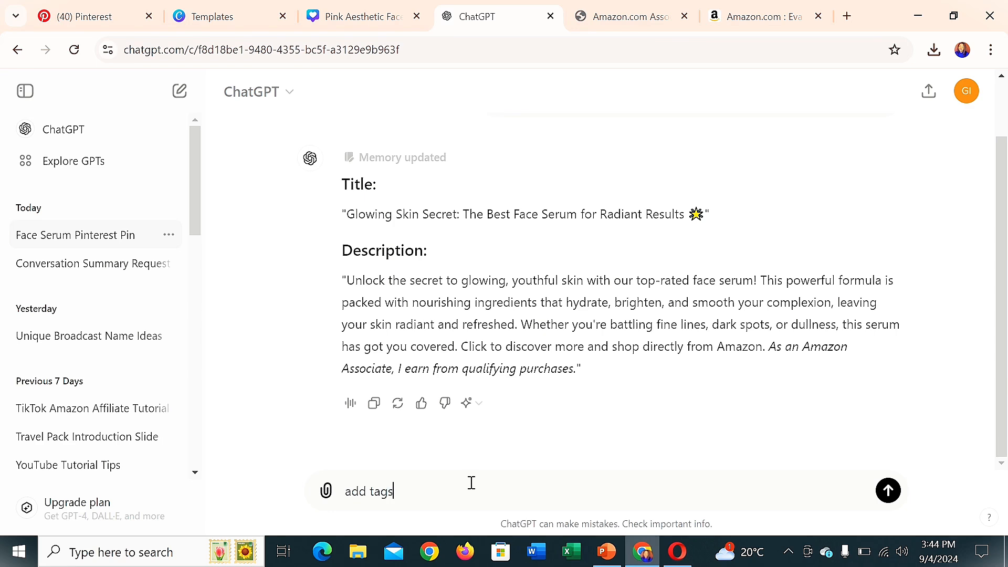
pyautogui.press('Return')
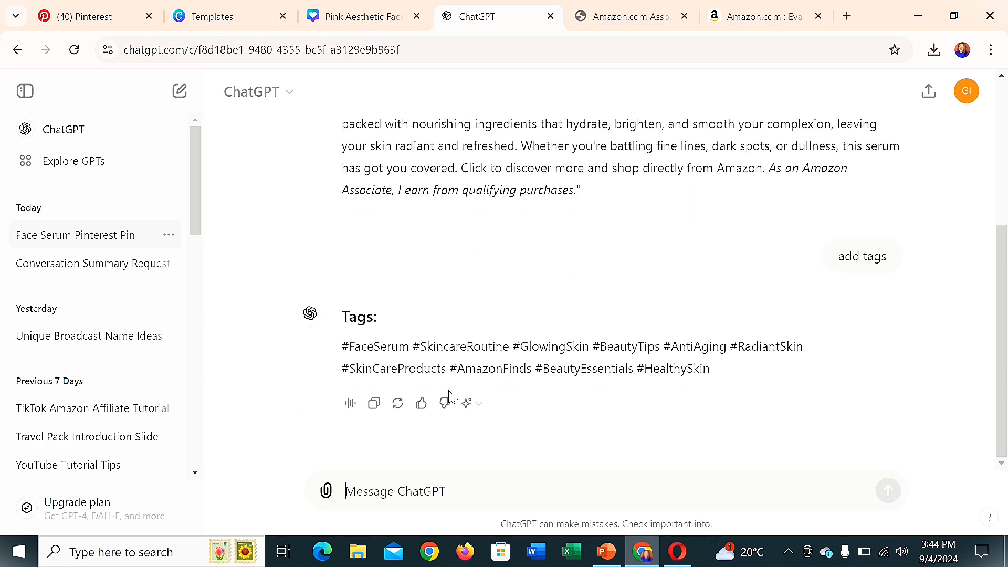
# Step: Copy ChatGPT's full hashtag list, from #FaceSerum to #HealthySkin, into the Pinterest pin's tagged topics
pyautogui.tripleClick(751, 342)
pyautogui.rightClick(376, 354)
pyautogui.click(409, 195)
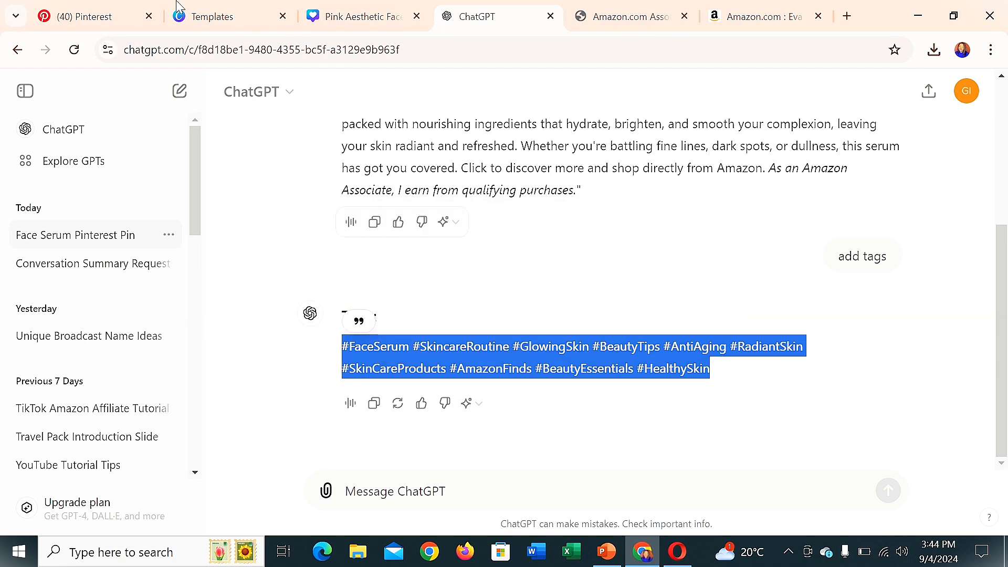
pyautogui.click(113, 15)
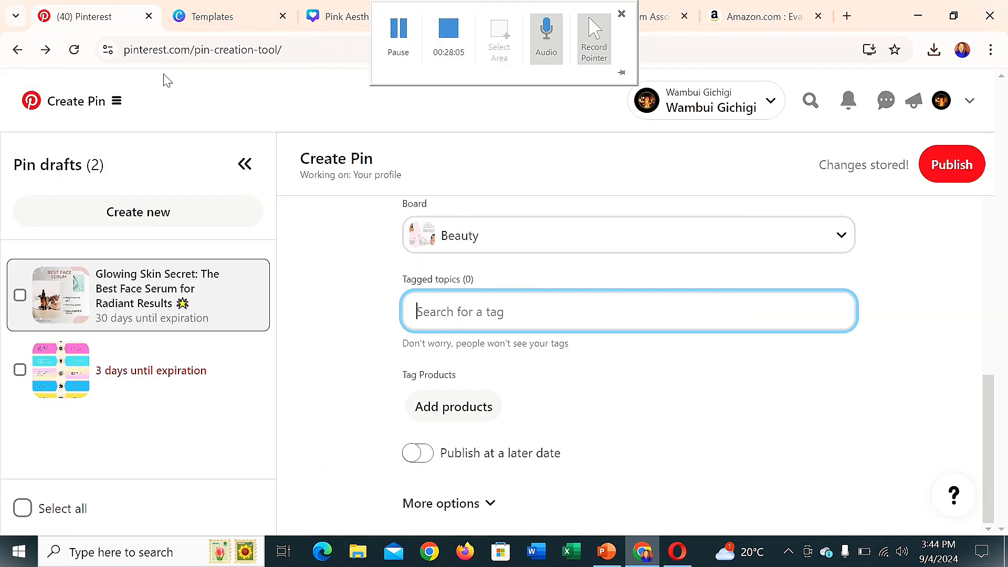
pyautogui.rightClick(441, 300)
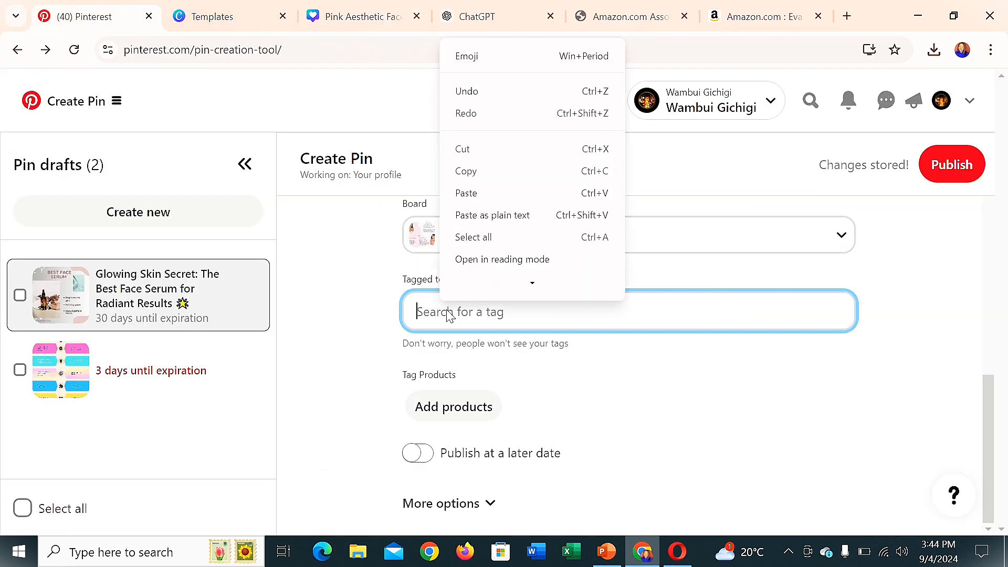
pyautogui.click(466, 196)
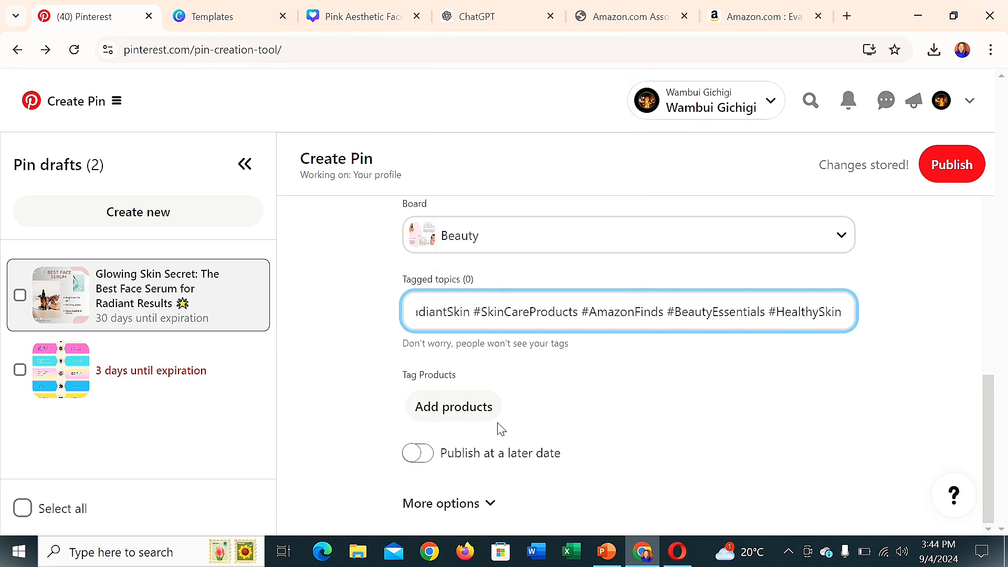
# Step: Enable publishing at a later date to view the scheduling options, and disable it again
pyautogui.click(425, 455)
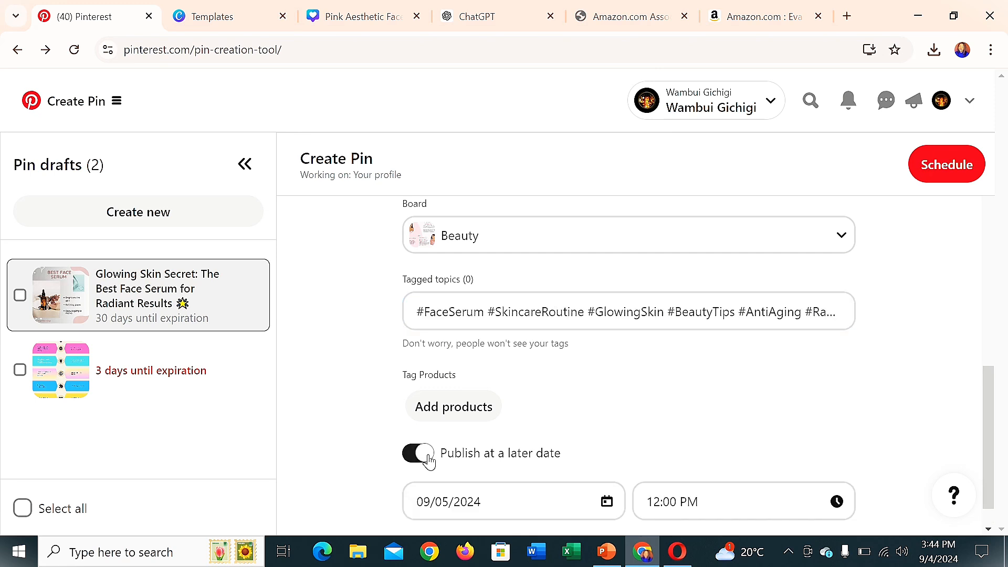
pyautogui.scroll(-1, 554, 462)
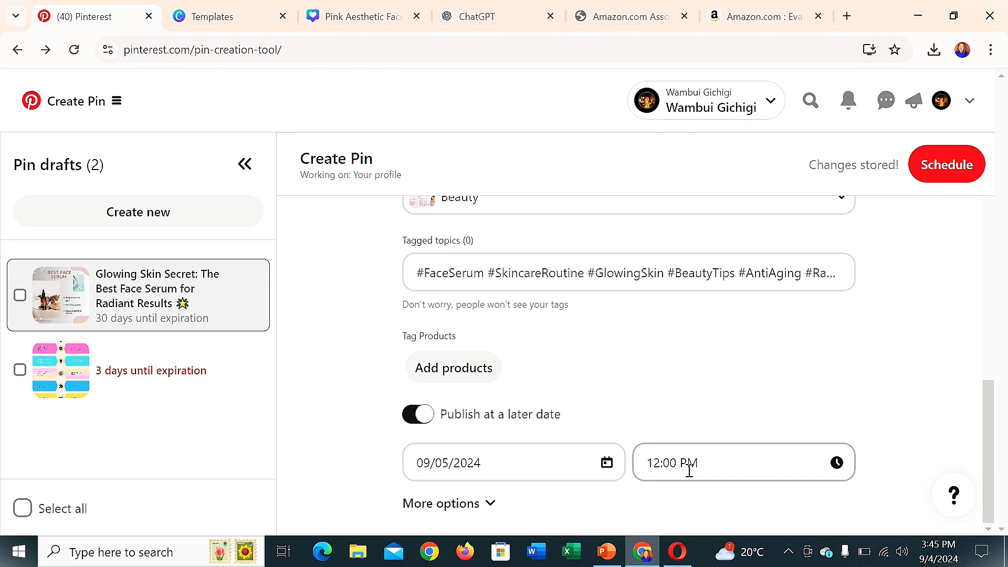
pyautogui.scroll(2, 667, 436)
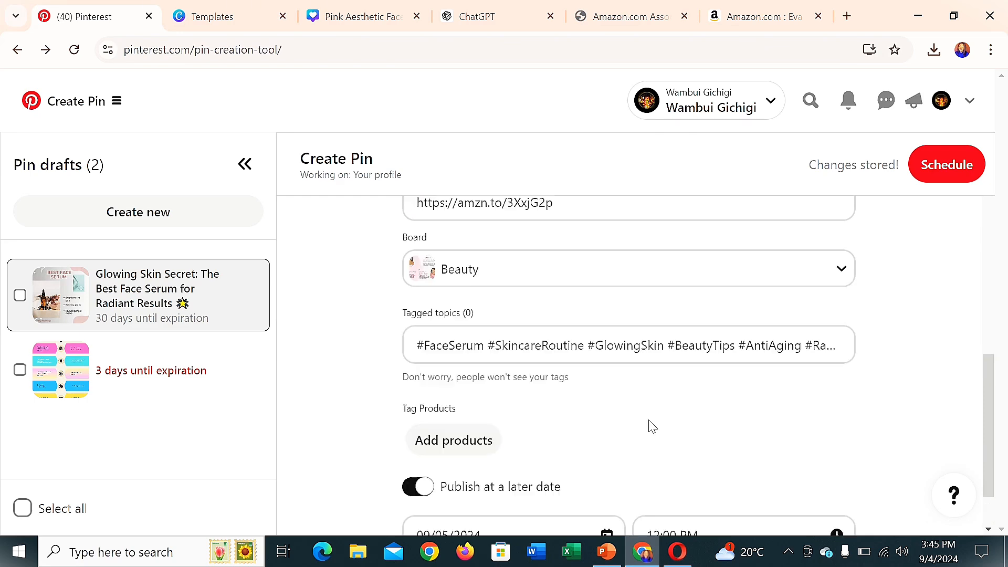
pyautogui.click(418, 493)
pyautogui.scroll(-1, 666, 485)
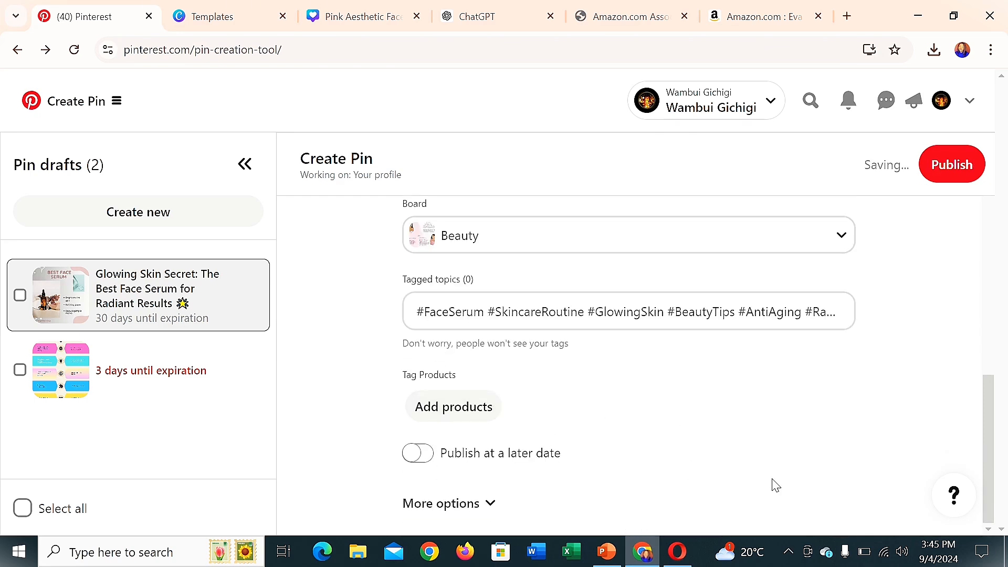
# Step: Review the pin's title, description and link, and open the Pinterest home feed to browse its pins
pyautogui.scroll(5, 897, 249)
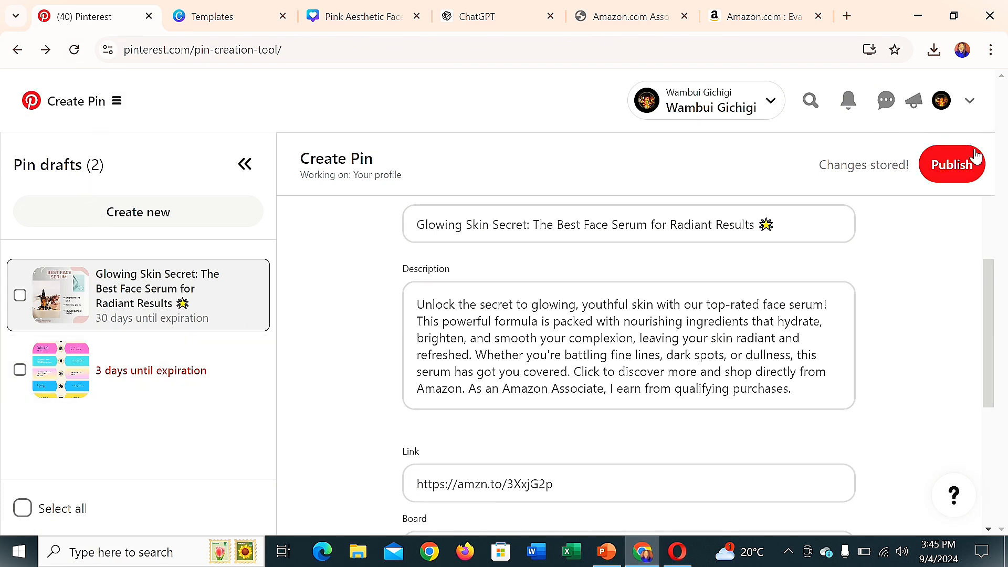
pyautogui.click(117, 101)
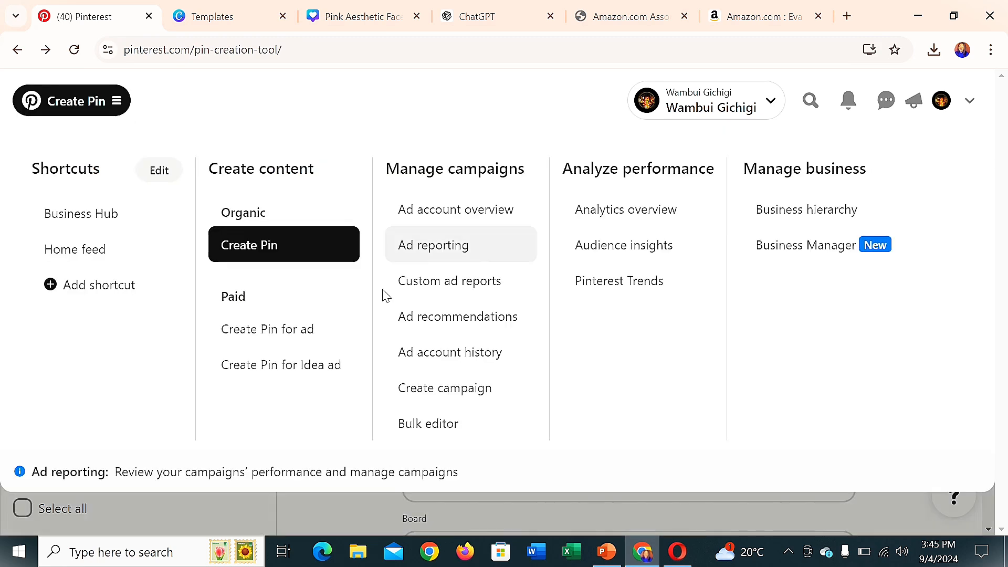
pyautogui.click(63, 247)
pyautogui.scroll(-5, 564, 409)
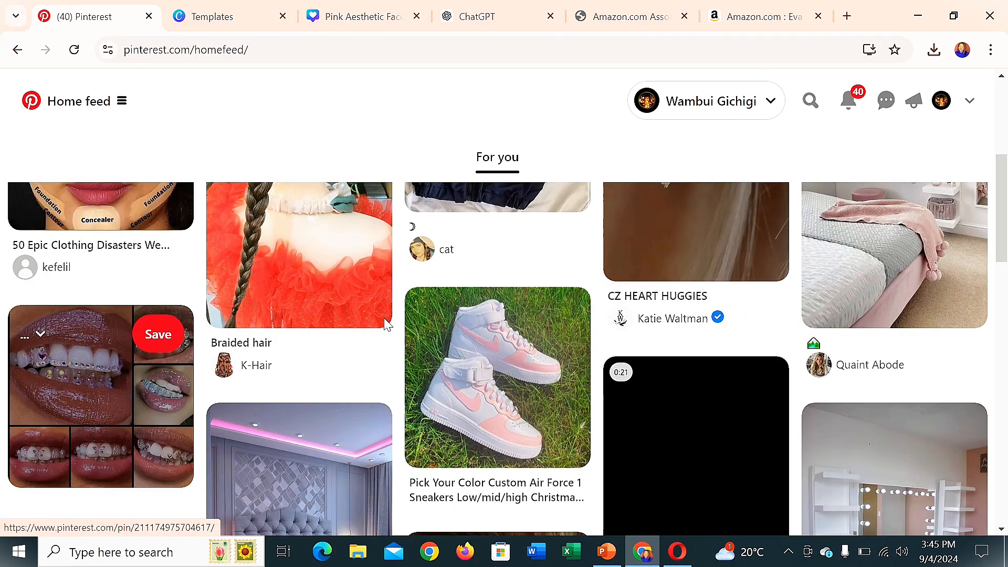